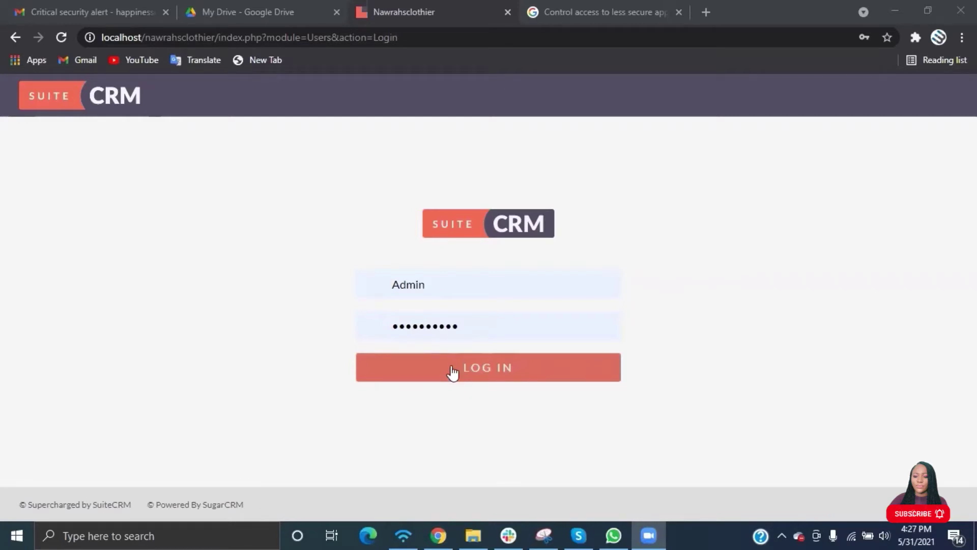
Sign in and start a new case from the Cases list.
click(453, 373)
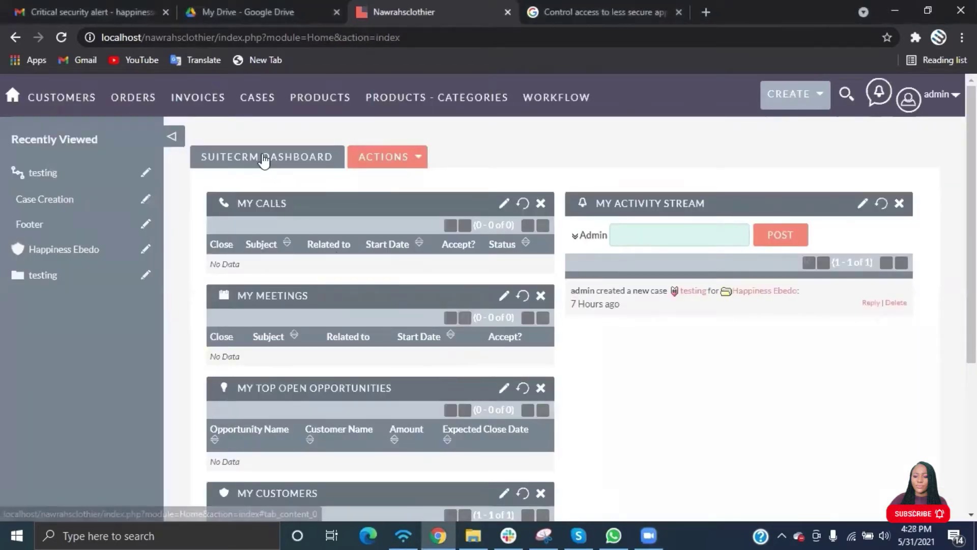
mouse_move(253, 108)
click(265, 152)
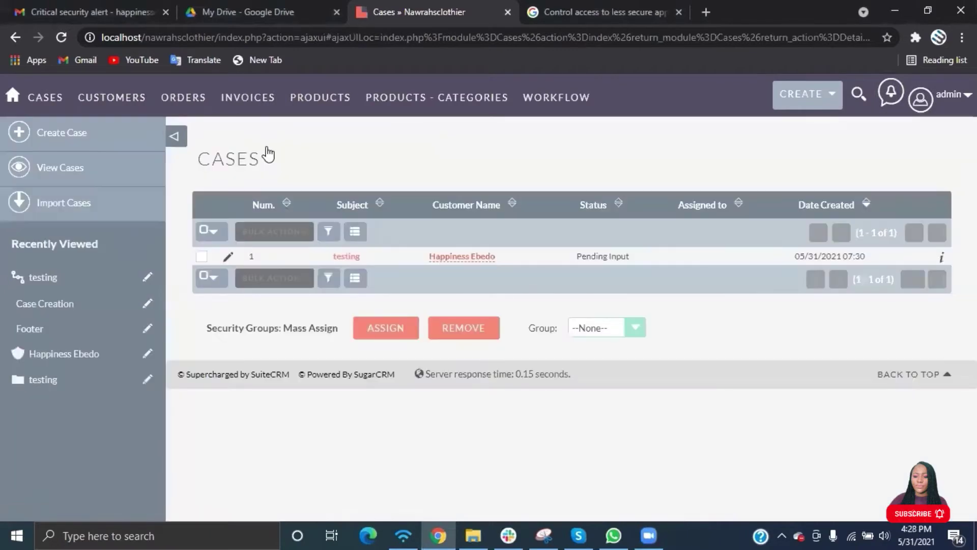
click(89, 135)
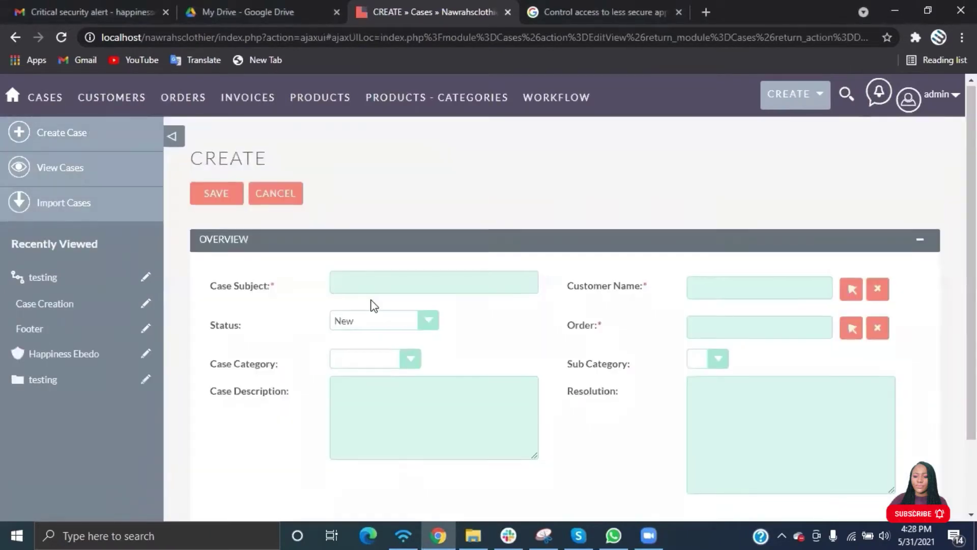
Set Case Category to Complaint and Sub Category to Wrong item.
scroll(372, 301, down, 2)
scroll(374, 305, up, 2)
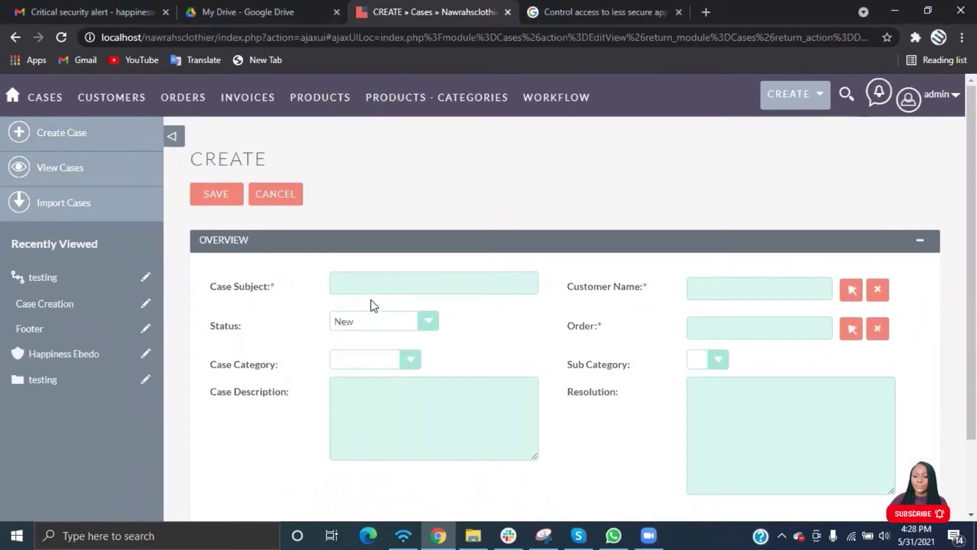
scroll(374, 305, down, 2)
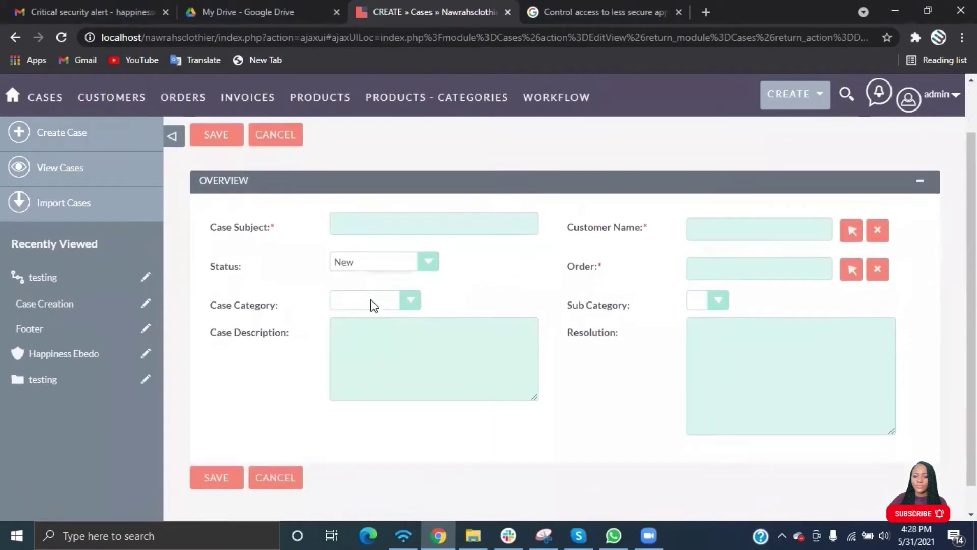
click(374, 304)
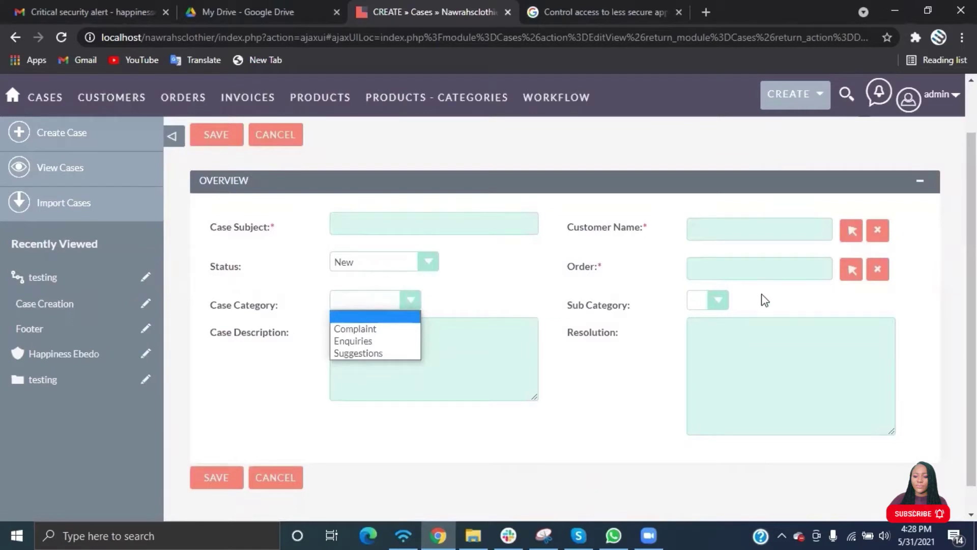
click(384, 330)
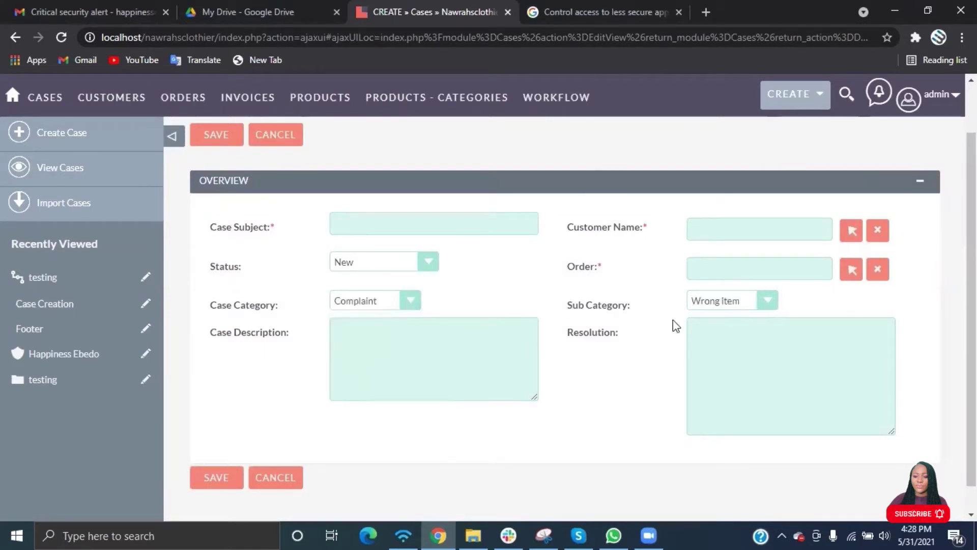
click(752, 302)
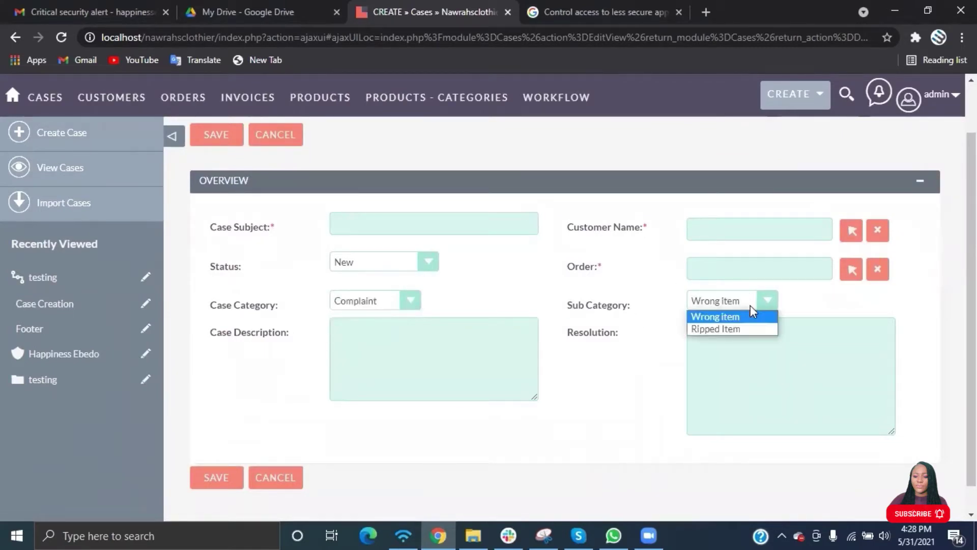
click(395, 301)
click(395, 301)
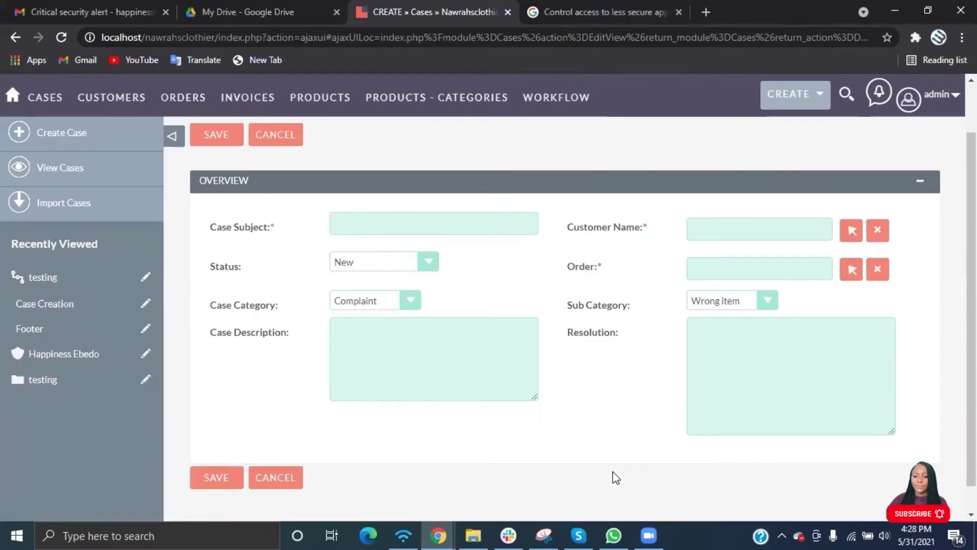
scroll(613, 476, down, 1)
scroll(613, 476, up, 2)
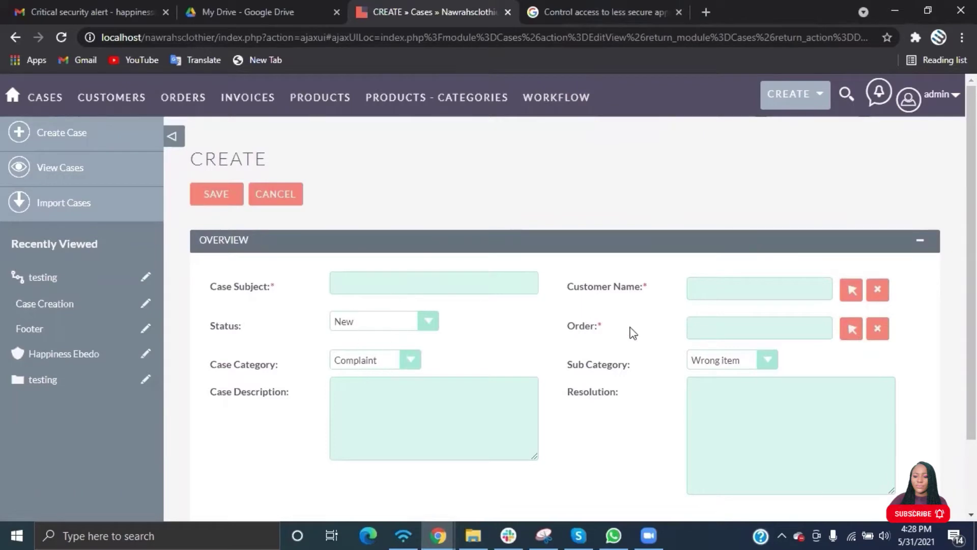
Leave the unsaved case for the WorkFlow list and start a blank new workflow.
mouse_move(556, 102)
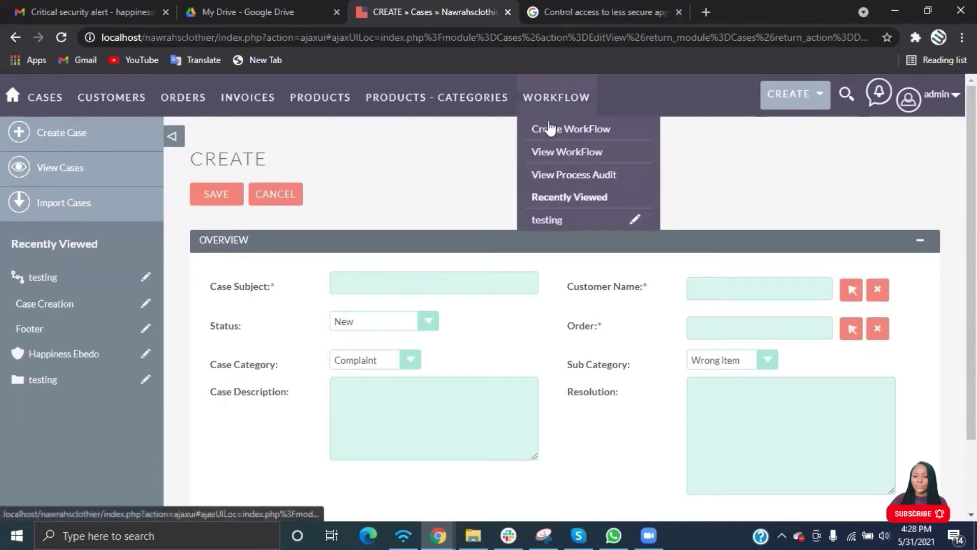
click(541, 152)
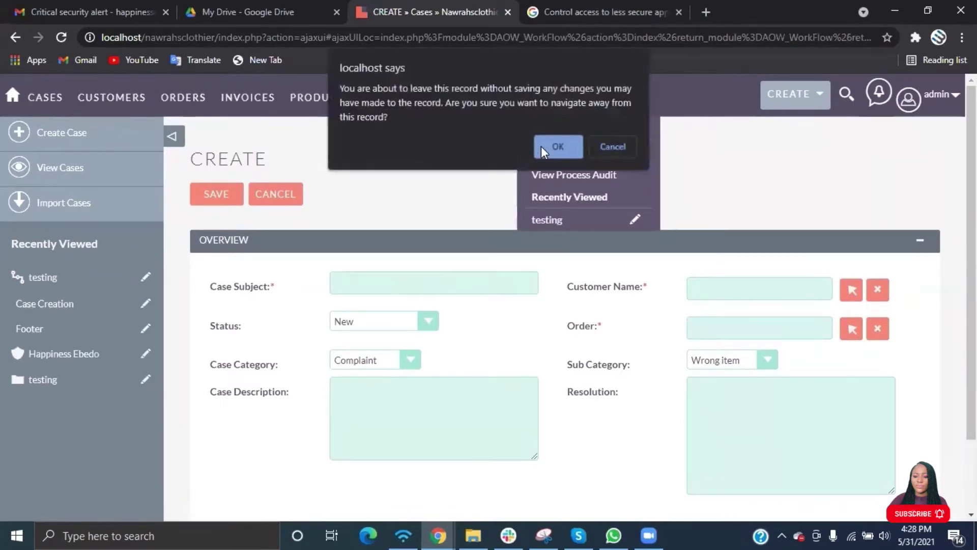
click(574, 152)
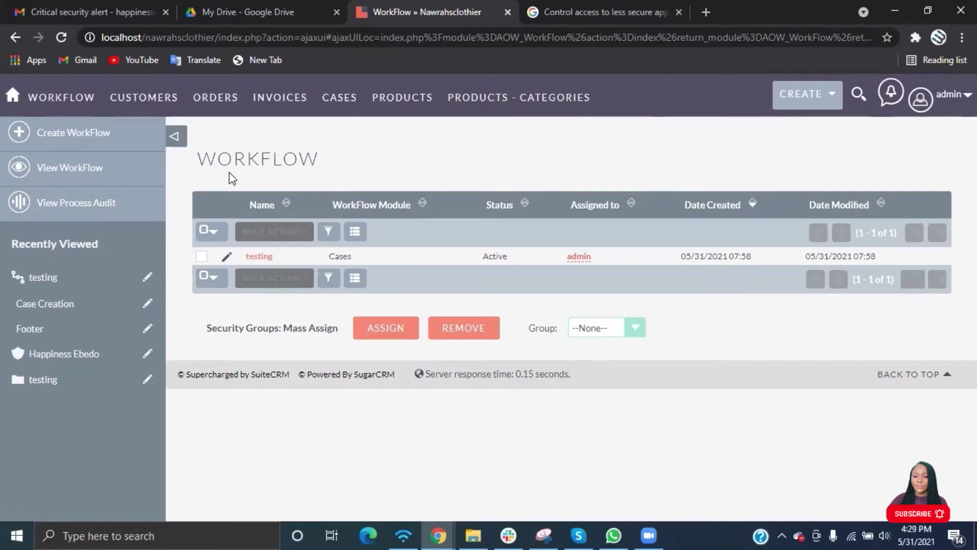
click(101, 141)
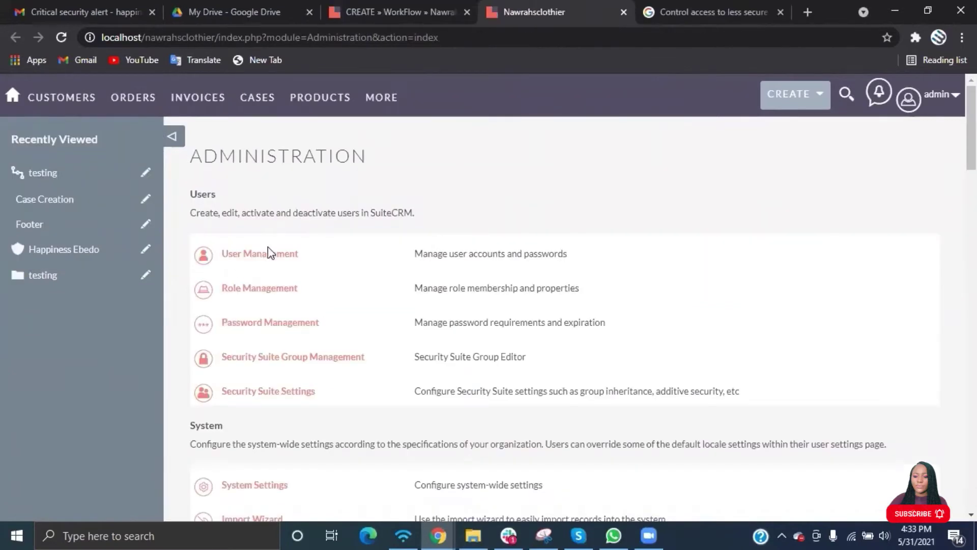
Start a new user, entering the username, first and last name, and job title Support.
click(266, 252)
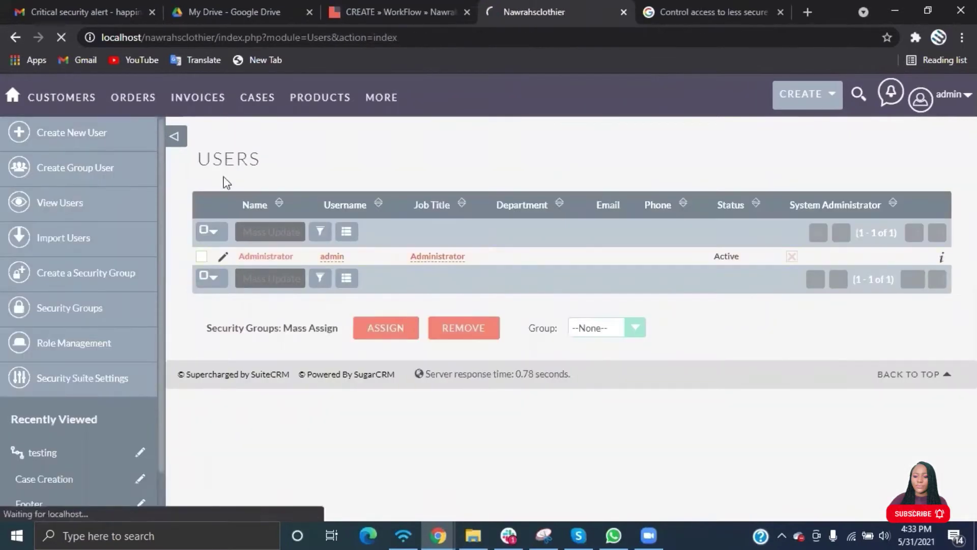
click(79, 135)
click(389, 266)
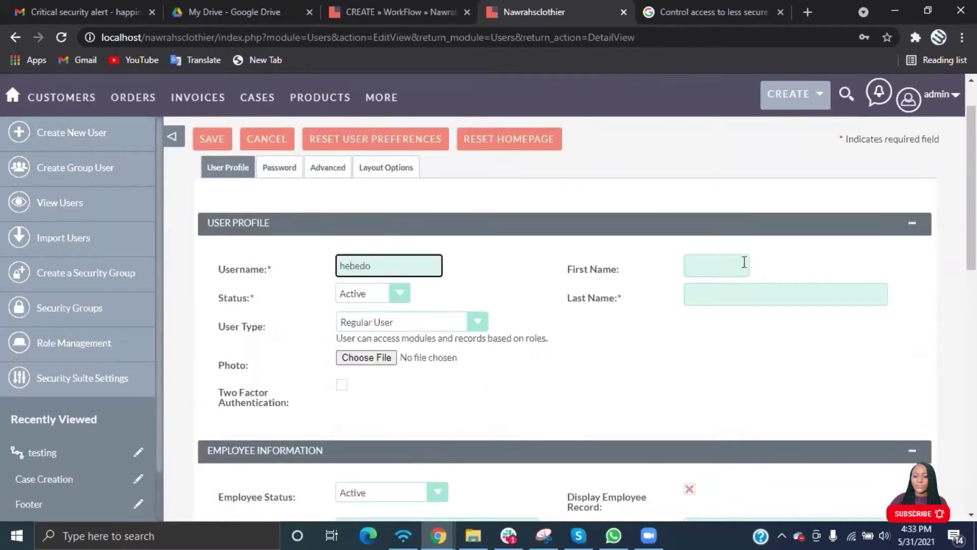
click(723, 266)
key(Tab)
scroll(585, 382, down, 5)
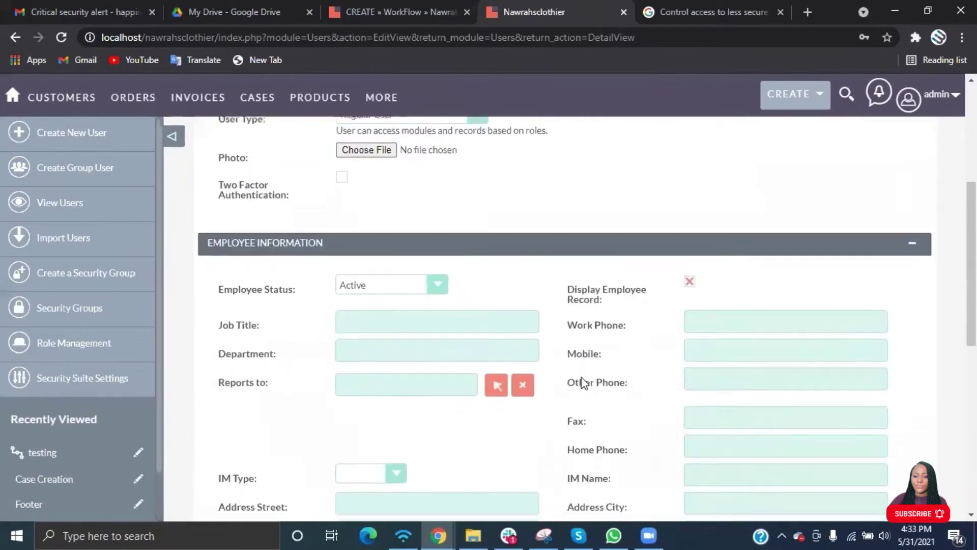
click(407, 255)
text(Support)
scroll(399, 283, down, 7)
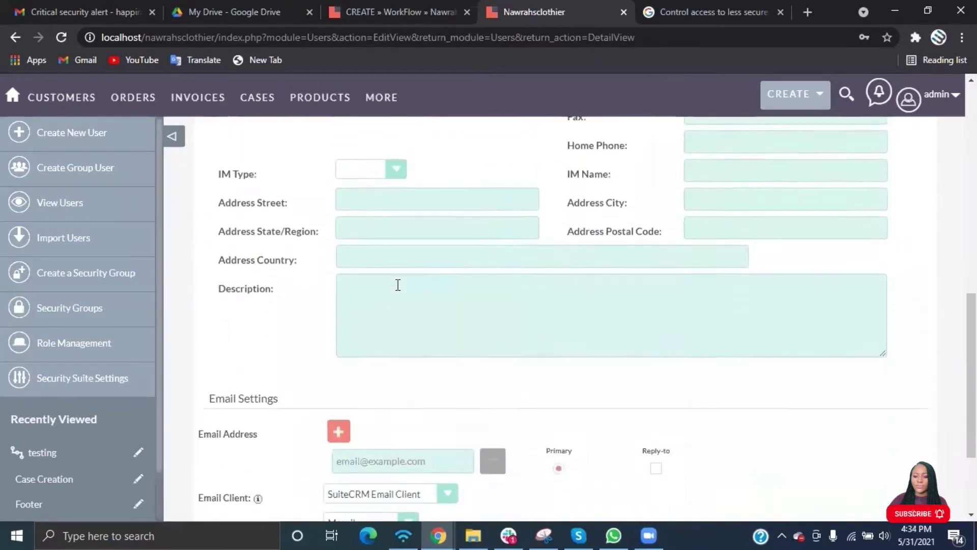
Add the first user's e-mail address and password, and save the user.
click(378, 322)
key(Return)
key(ctrl+v)
key(Tab)
key(ctrl+v)
click(221, 379)
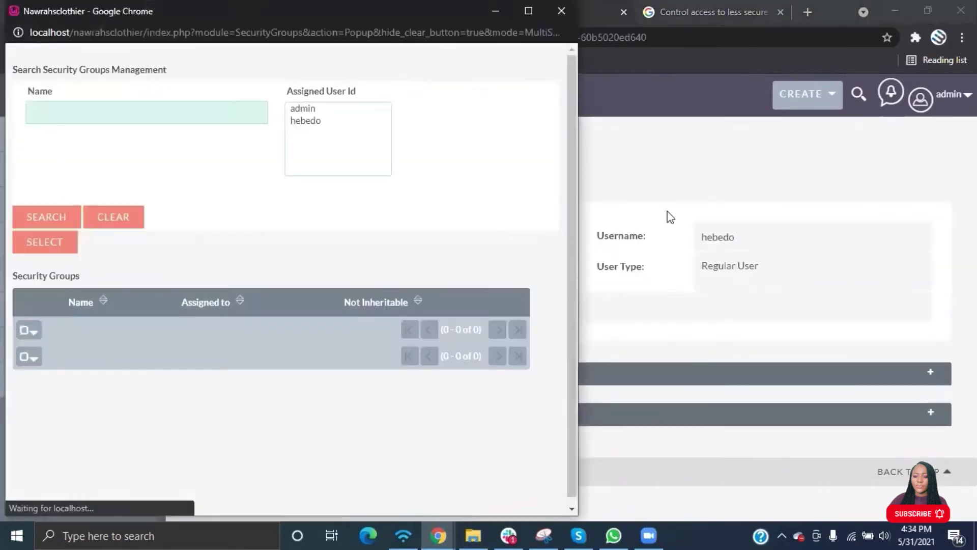
Duplicate the first user, replacing the username, first name, last name and e-mail for the second user.
click(668, 216)
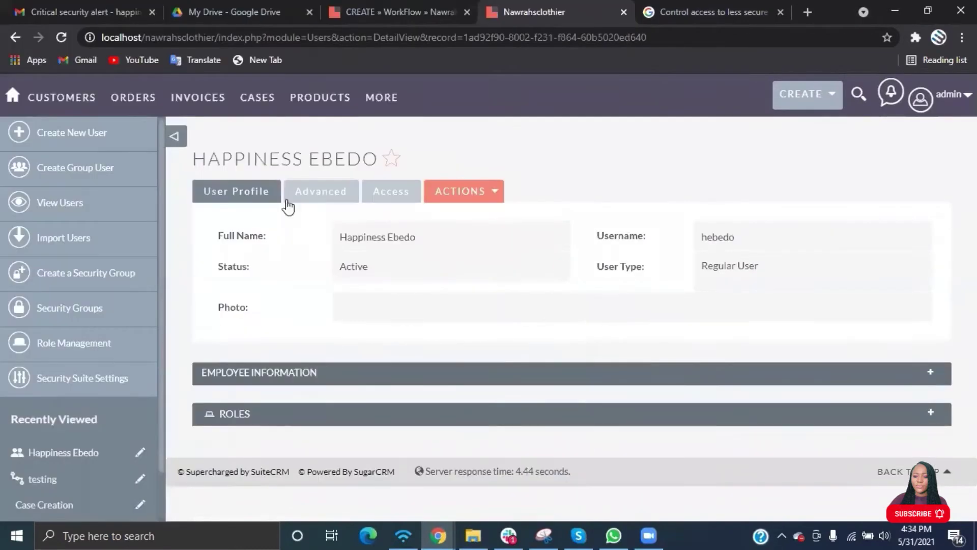
click(469, 208)
click(402, 268)
click(395, 322)
click(356, 402)
double_click(738, 320)
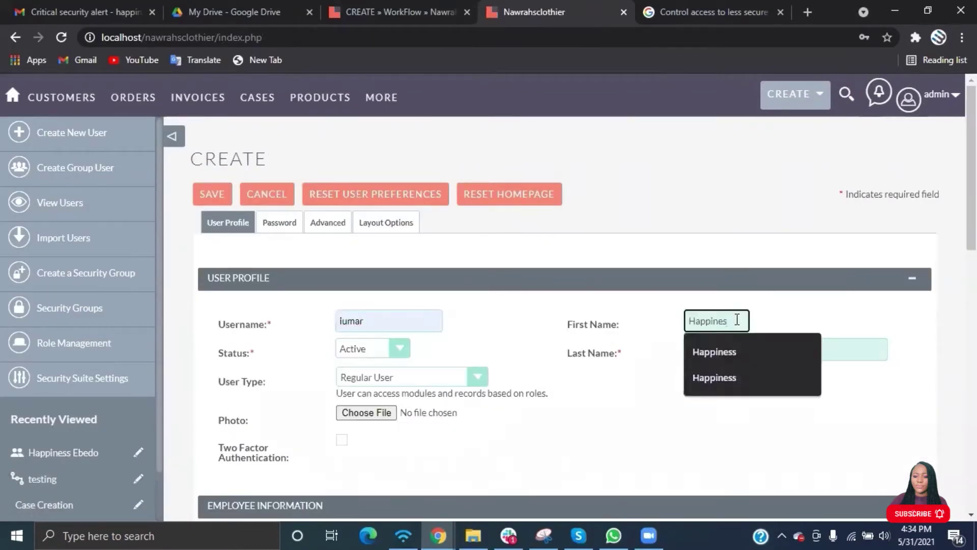
double_click(731, 351)
scroll(583, 425, down, 3)
scroll(583, 425, down, 10)
double_click(410, 321)
Give the second user a password and save them.
scroll(411, 322, up, 12)
click(279, 168)
click(323, 300)
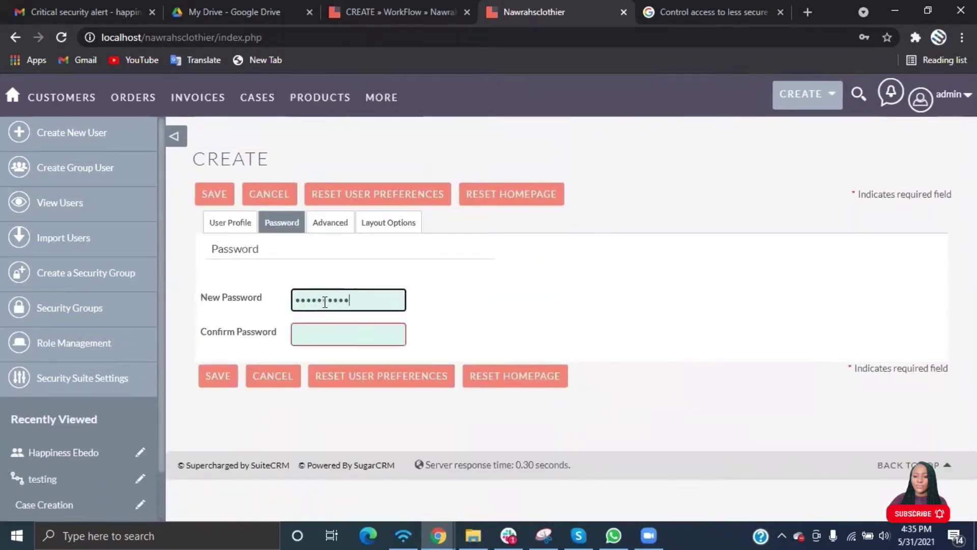
key(Tab)
click(401, 234)
click(204, 194)
Create and save the 'Support Team' role with description 'This is for the support team.'.
click(79, 348)
click(83, 131)
click(360, 221)
text(Support Team)
click(353, 263)
text(This is for the support team.)
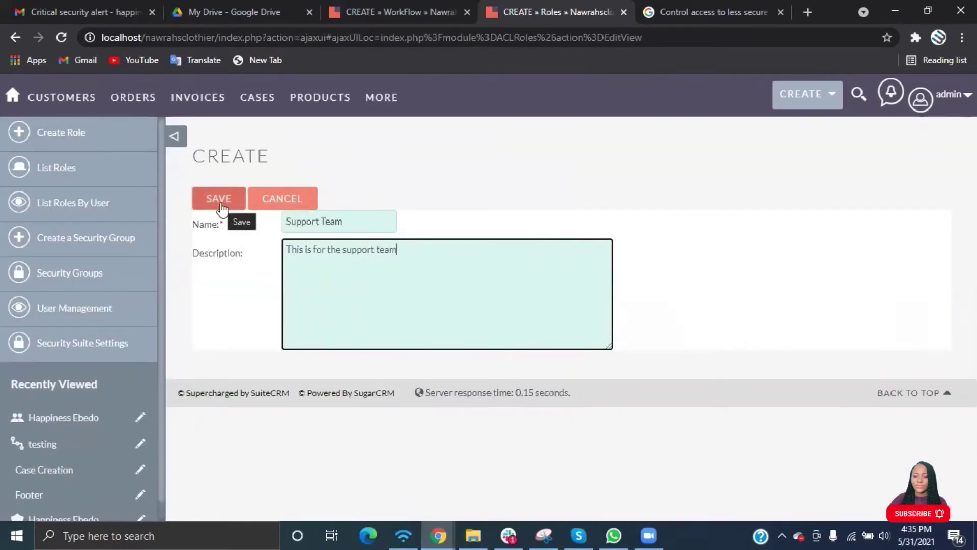
click(217, 201)
Set Cases permissions: access Enabled, delete None, edit Owner, export Group, import All, list and view Owner.
scroll(424, 300, down, 3)
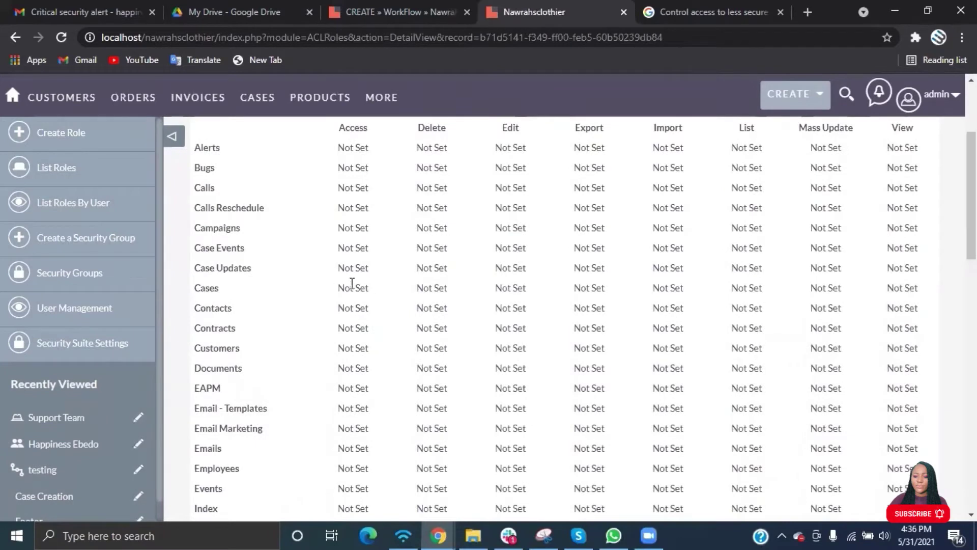
double_click(351, 287)
click(351, 300)
double_click(431, 287)
click(432, 358)
double_click(510, 287)
click(511, 330)
double_click(589, 287)
click(589, 315)
double_click(667, 288)
click(668, 300)
double_click(747, 287)
click(747, 330)
double_click(886, 288)
click(896, 329)
Set Customers permissions: access Enabled, delete None, edit Owner, export Group, import All, list Owner, mass update All, view Owner.
double_click(351, 347)
click(352, 358)
double_click(432, 348)
click(432, 419)
double_click(510, 347)
click(511, 389)
double_click(589, 347)
click(589, 375)
double_click(668, 348)
click(667, 361)
double_click(742, 348)
click(746, 389)
double_click(825, 347)
click(825, 360)
double_click(901, 348)
click(901, 389)
Save the Support Team role's permissions.
scroll(349, 415, down, 12)
click(220, 406)
scroll(339, 423, up, 12)
scroll(340, 424, down, 10)
Name the workflow 'Case Assignment', targeting the Cases module and running Only On Save.
click(229, 430)
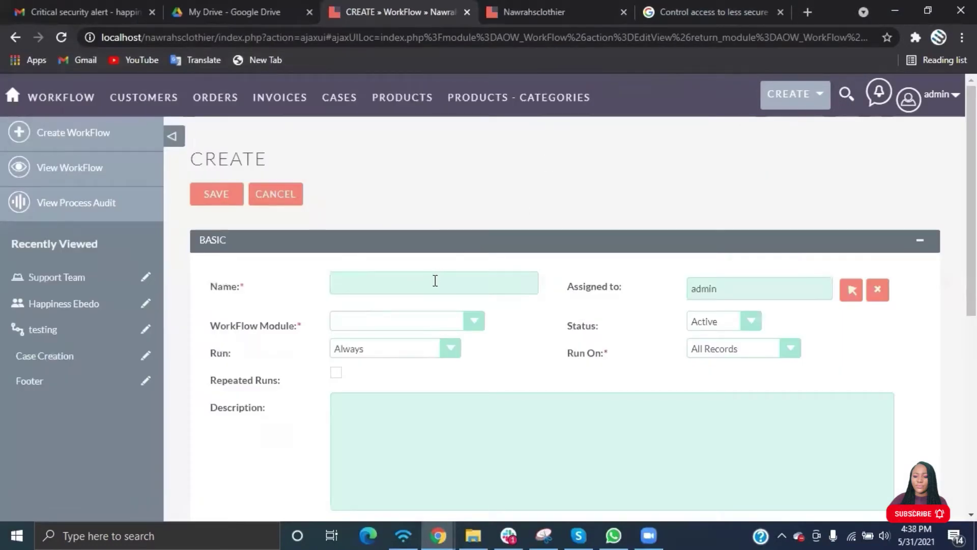
click(435, 281)
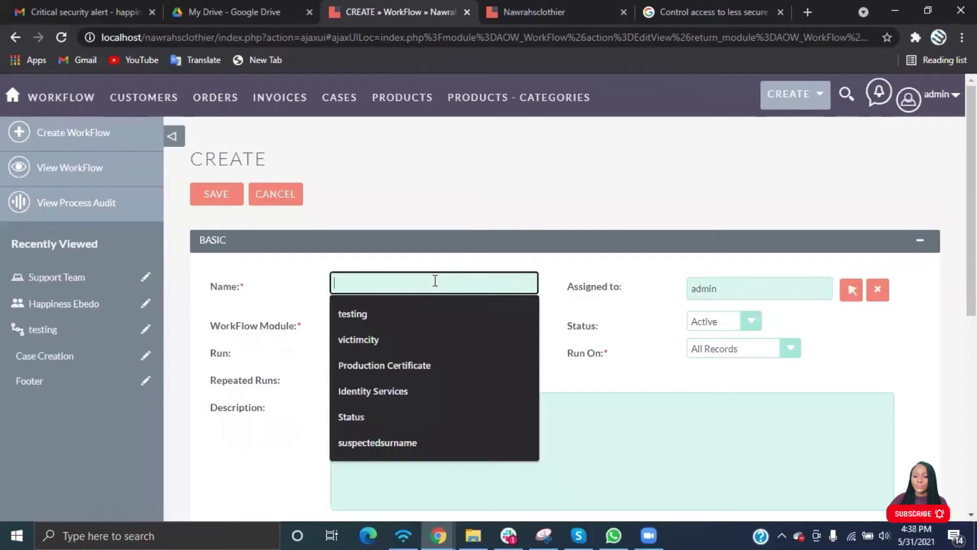
text(Case)
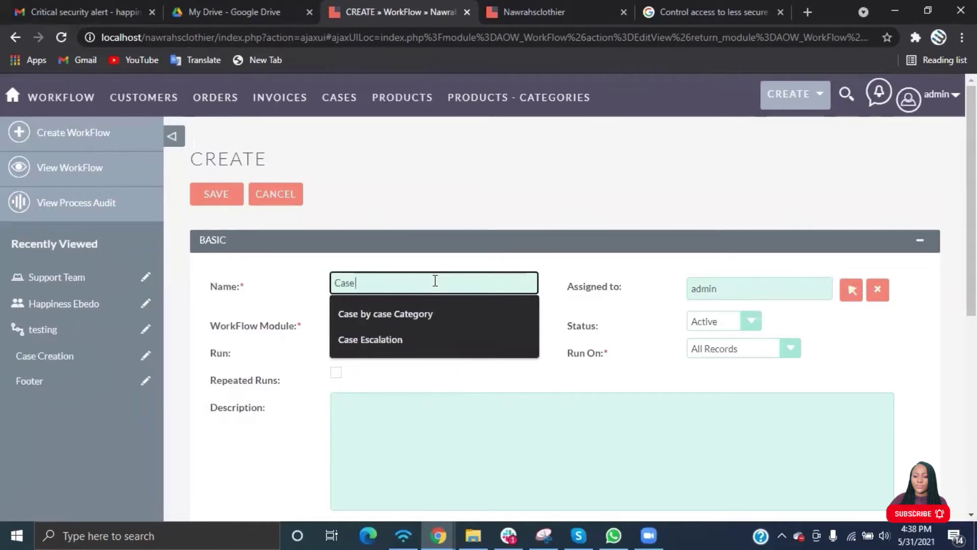
text( Assignment Workflow)
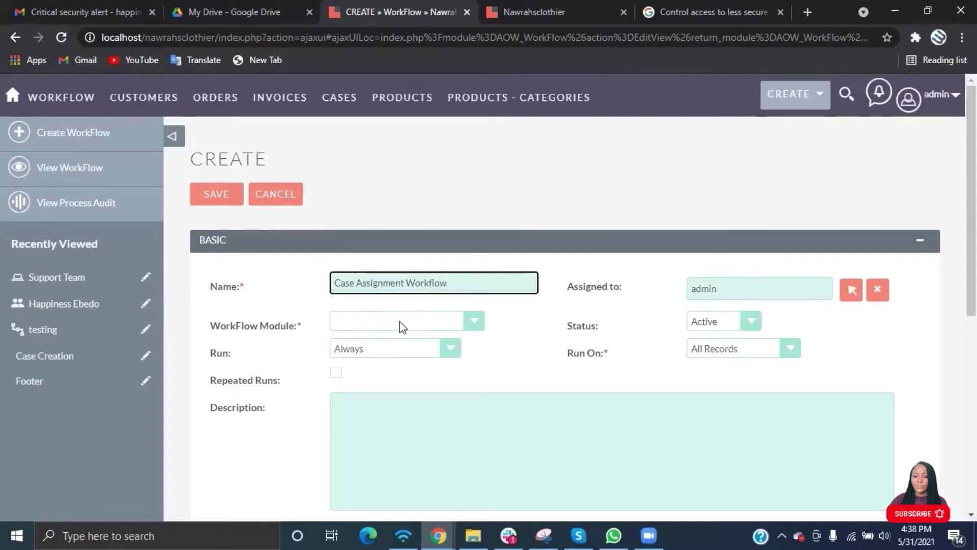
click(399, 325)
click(346, 209)
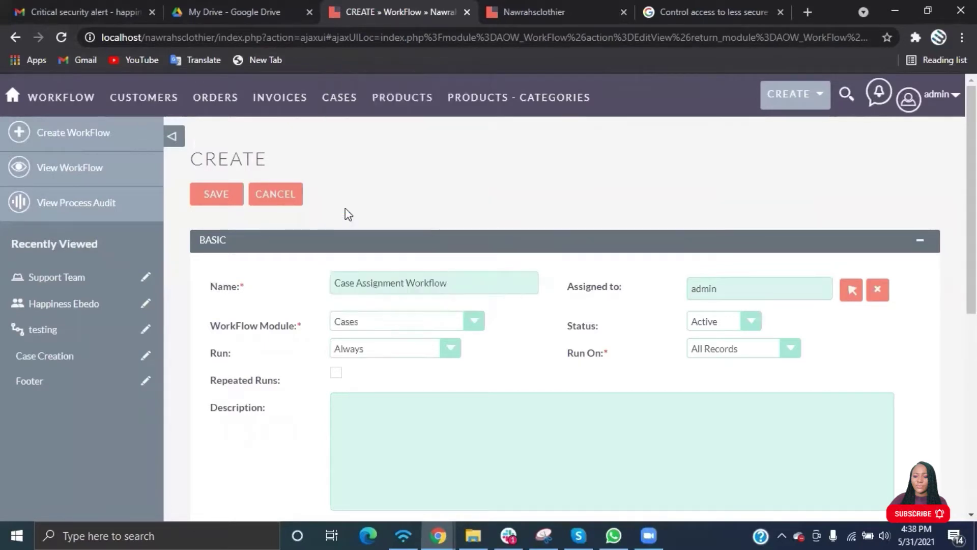
click(374, 350)
click(369, 380)
Enter a description about automatically assigning new cases to selected individuals.
scroll(656, 401, down, 3)
click(508, 268)
text(This is)
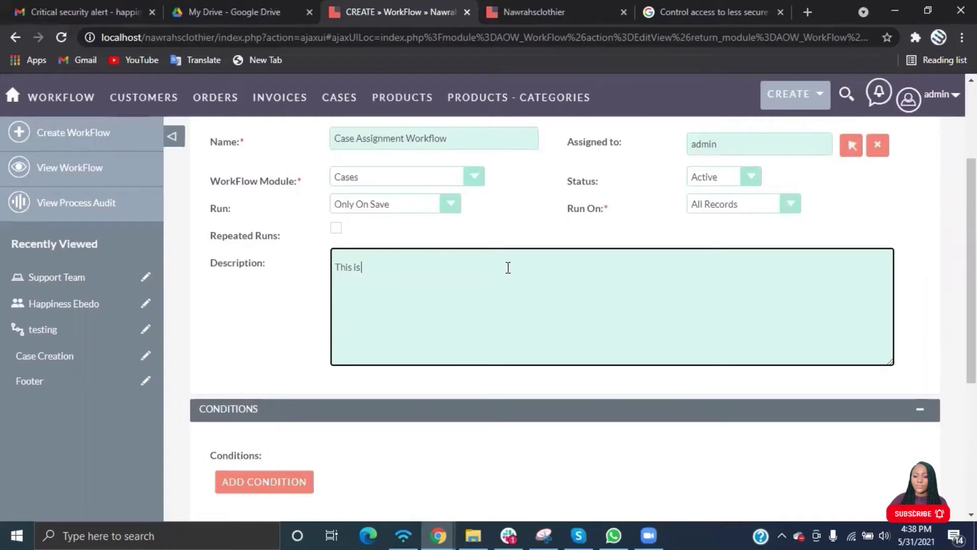
text( to automatically assign)
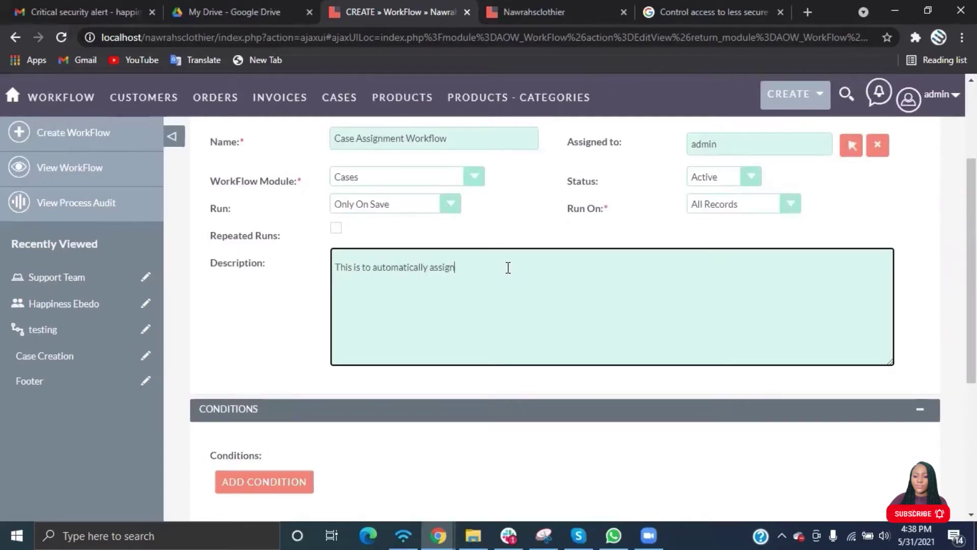
text( cases to selected indiv)
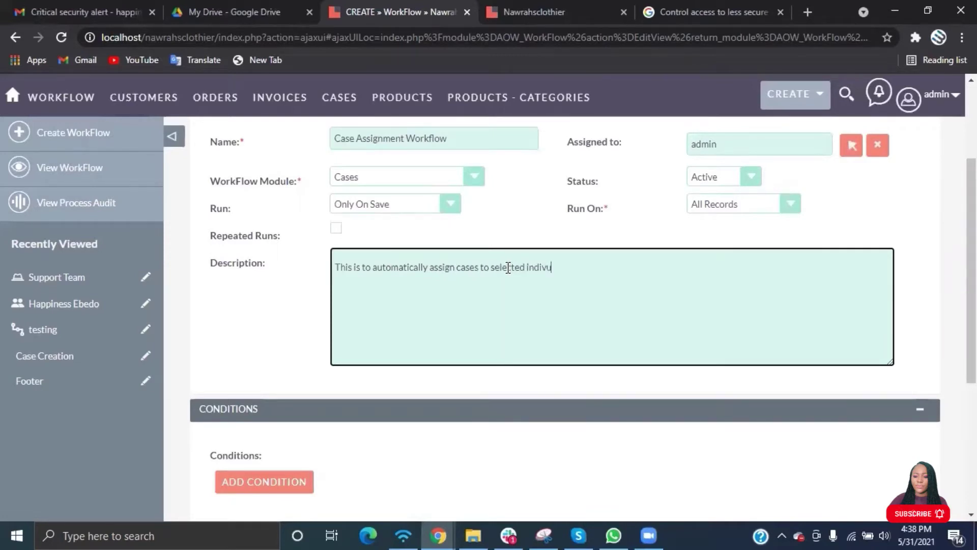
text(iduals one a new case is crea)
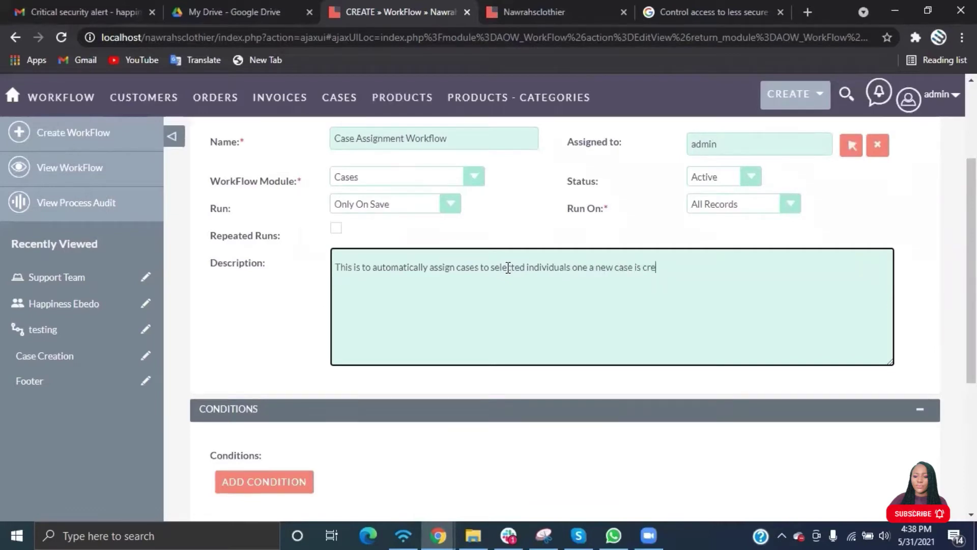
text(ted)
scroll(508, 267, down, 5)
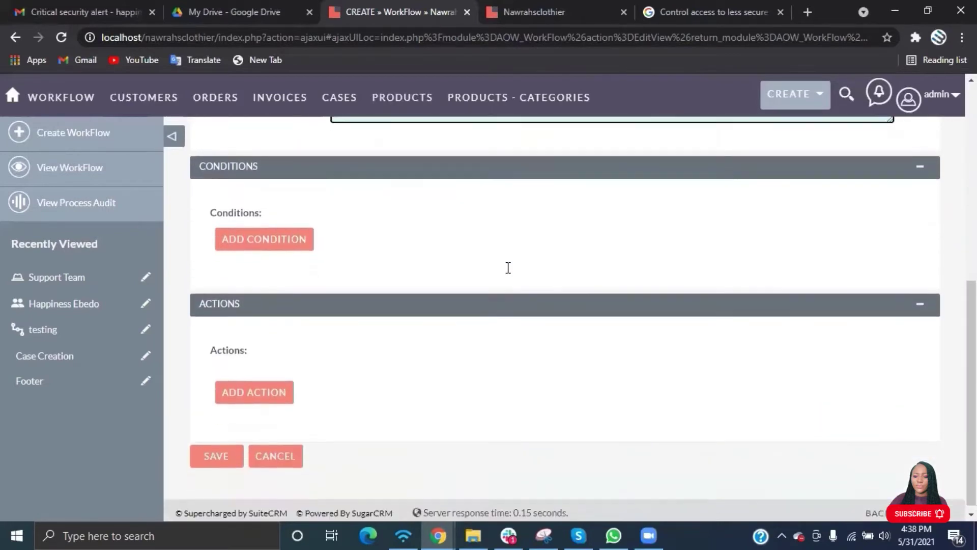
Add a workflow condition on the Cases Status field.
click(300, 242)
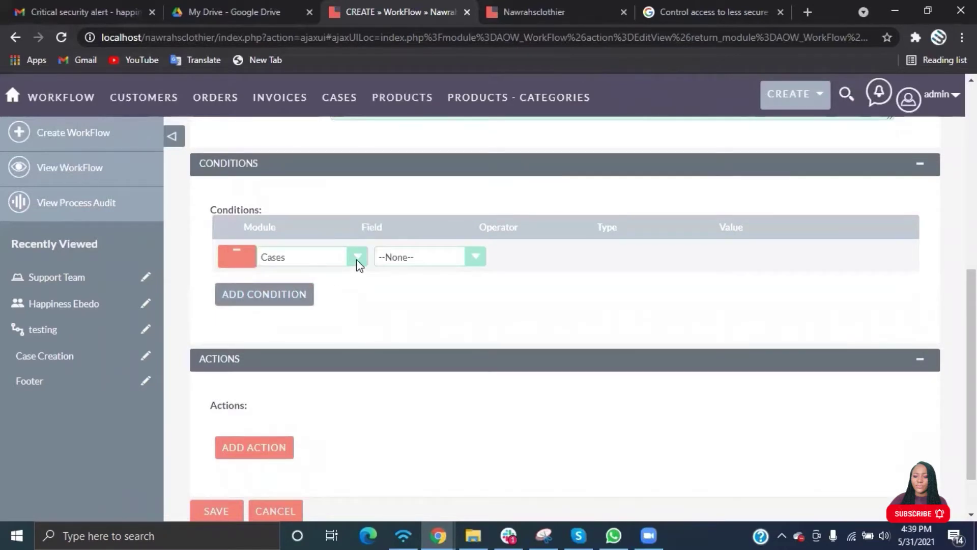
click(402, 259)
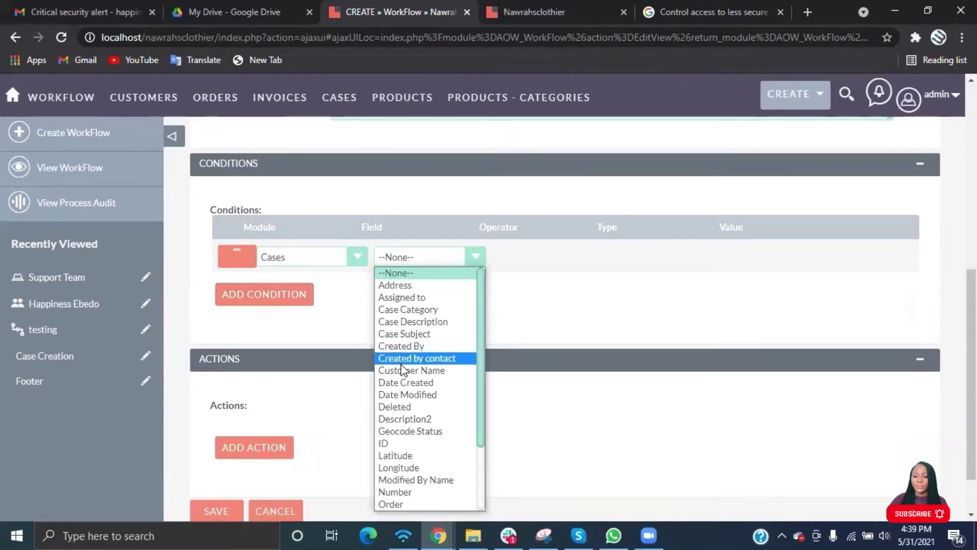
scroll(396, 433, down, 3)
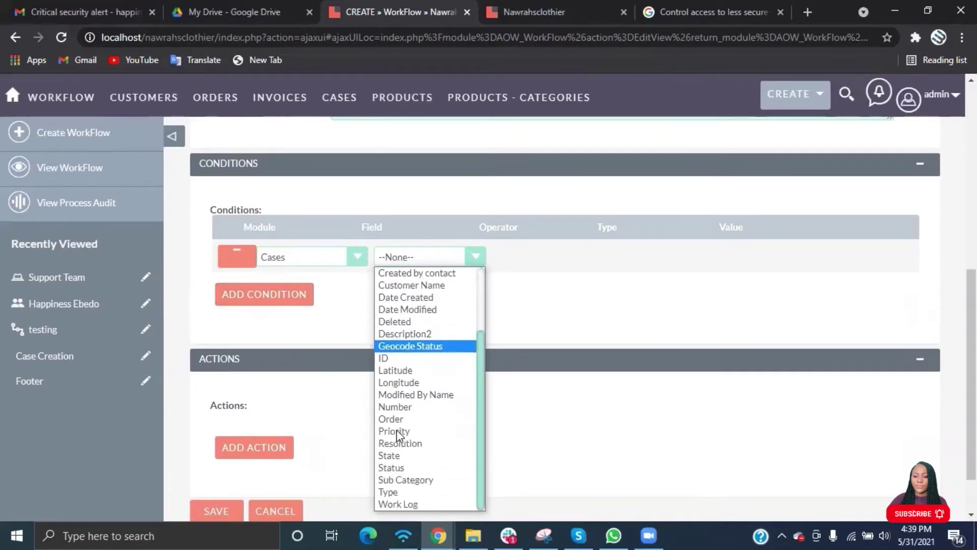
key(c)
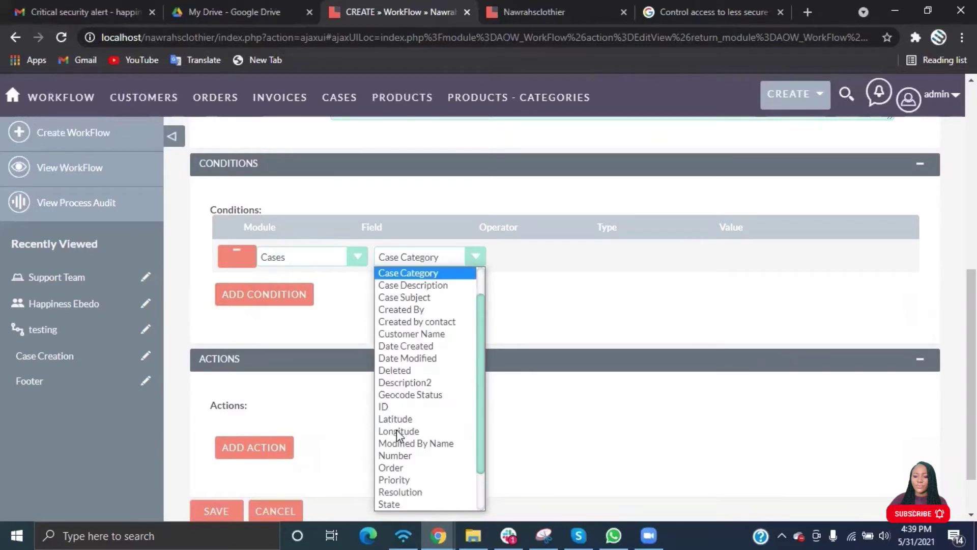
key(s)
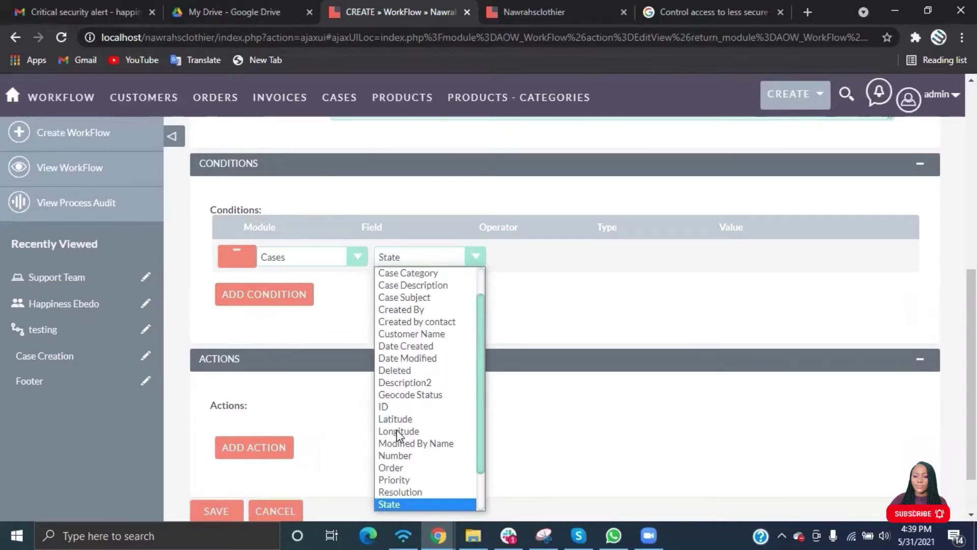
scroll(405, 475, down, 2)
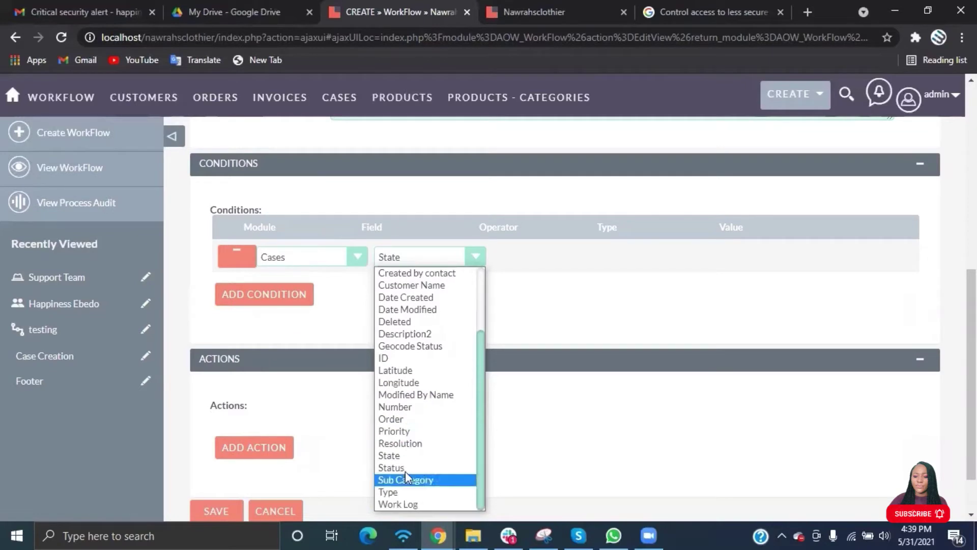
click(405, 467)
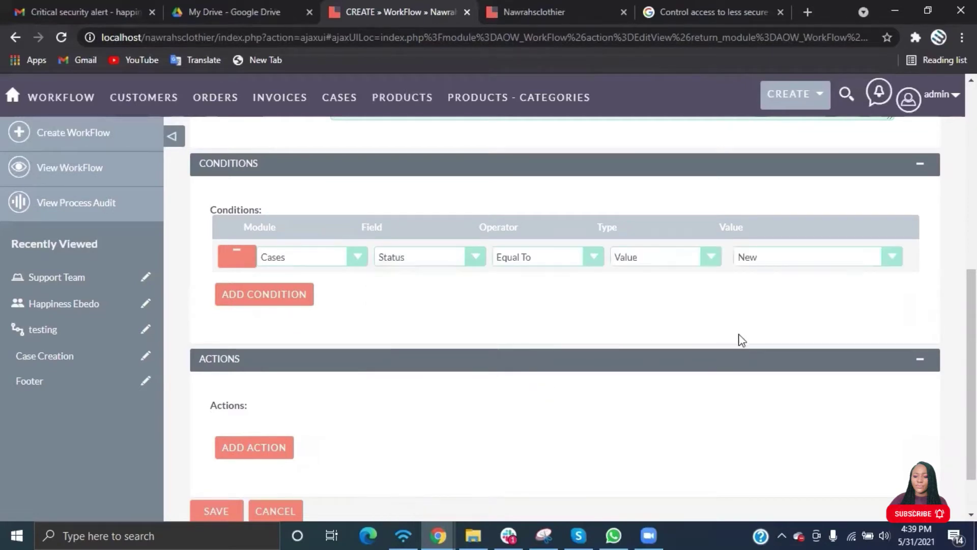
Make the Status condition Equal To, type Value, with value New.
click(807, 264)
click(806, 264)
click(806, 264)
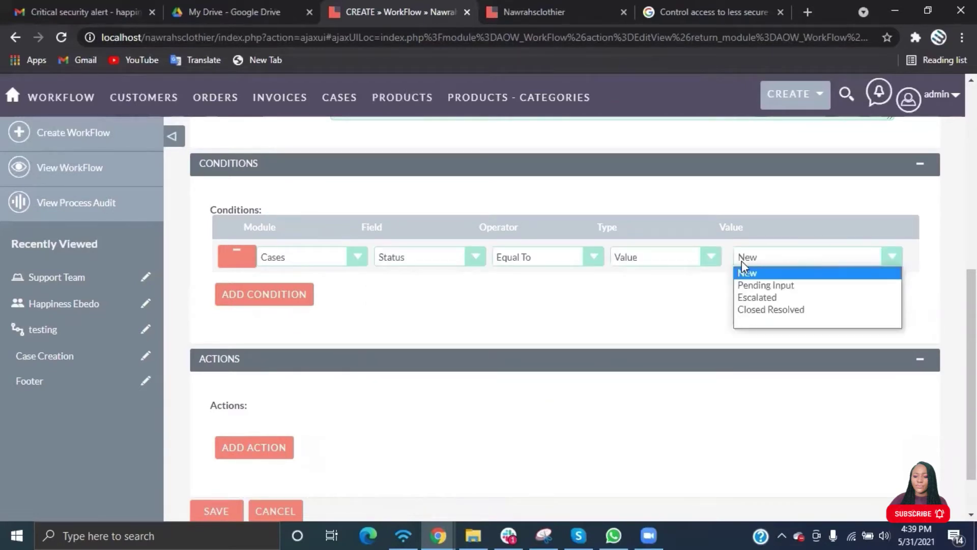
click(719, 261)
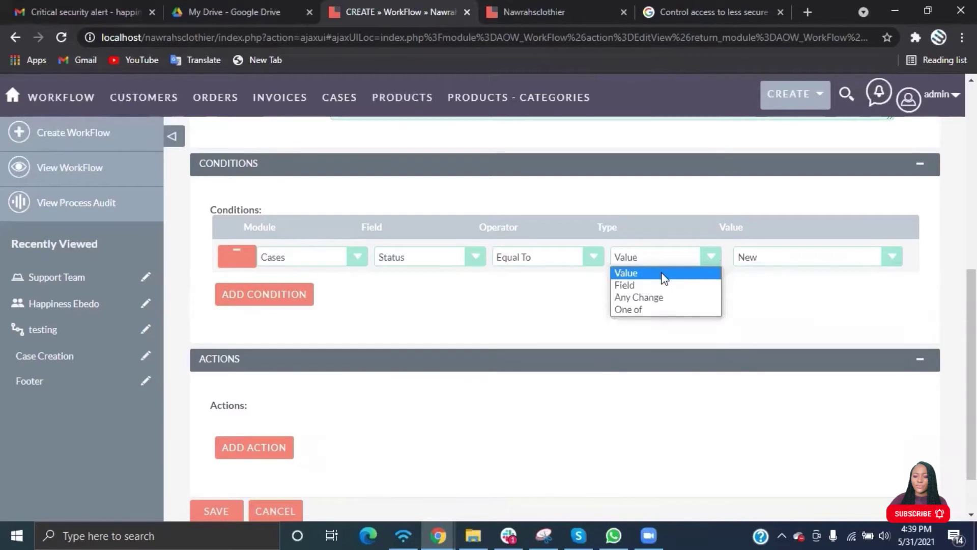
click(639, 286)
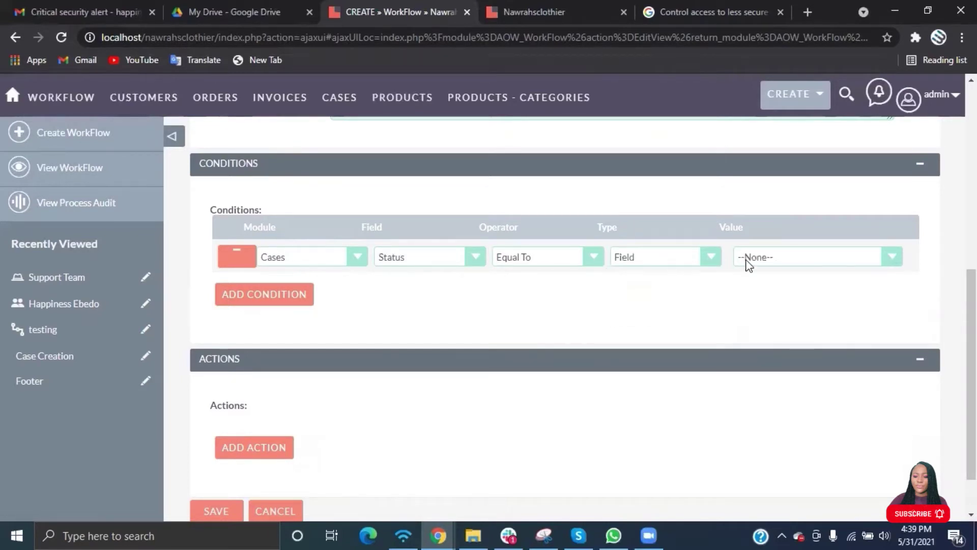
click(779, 261)
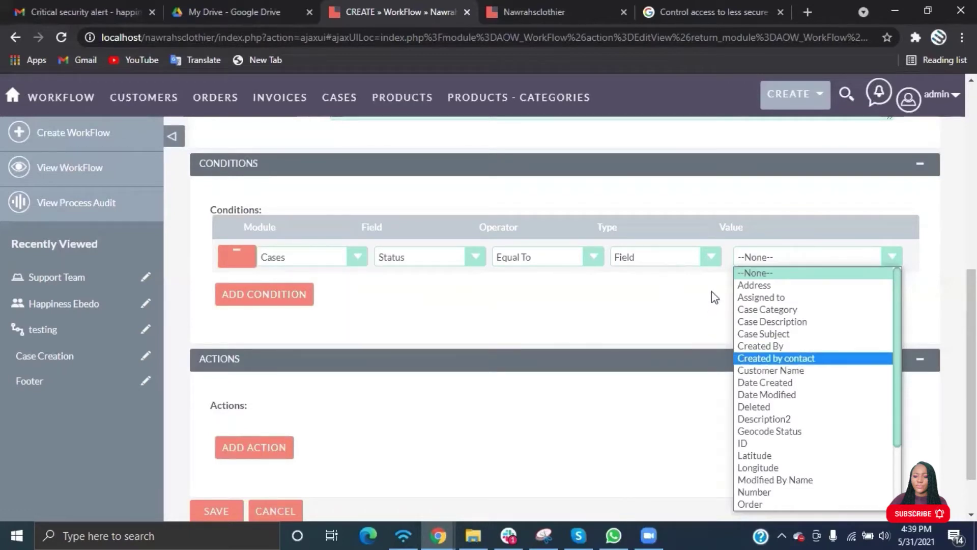
click(717, 263)
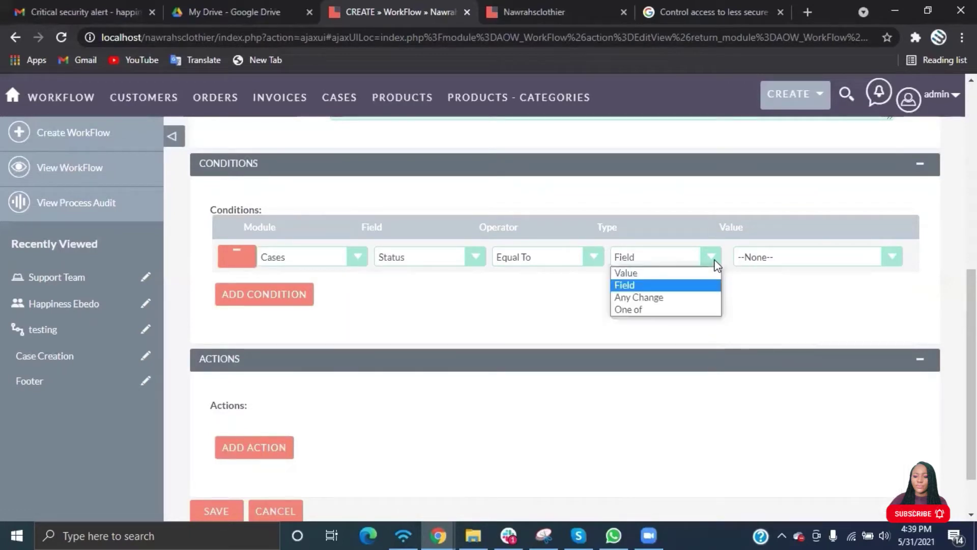
click(656, 300)
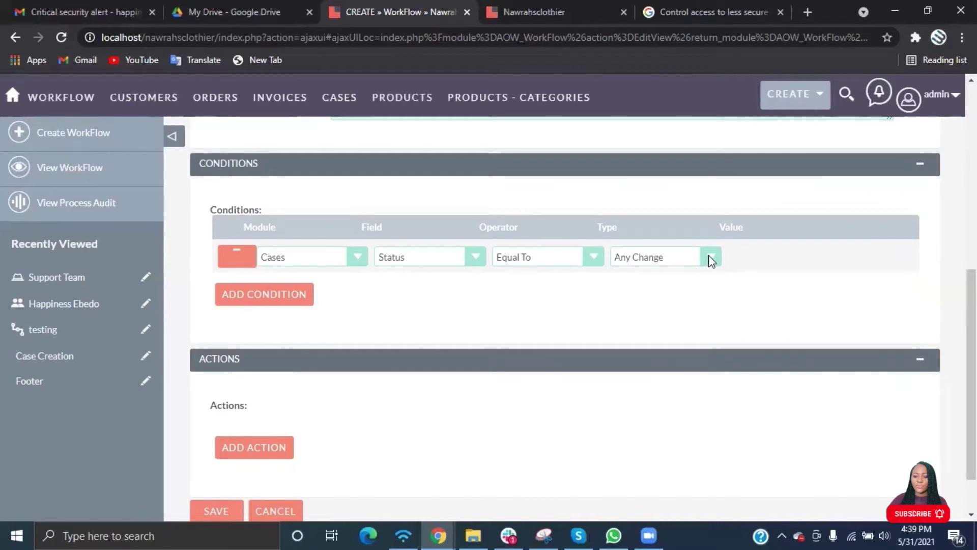
click(712, 261)
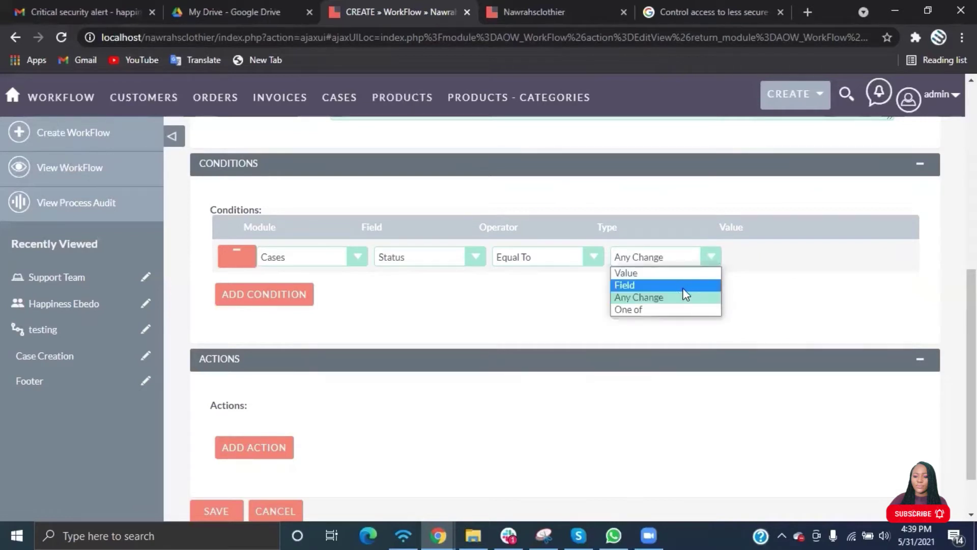
click(661, 312)
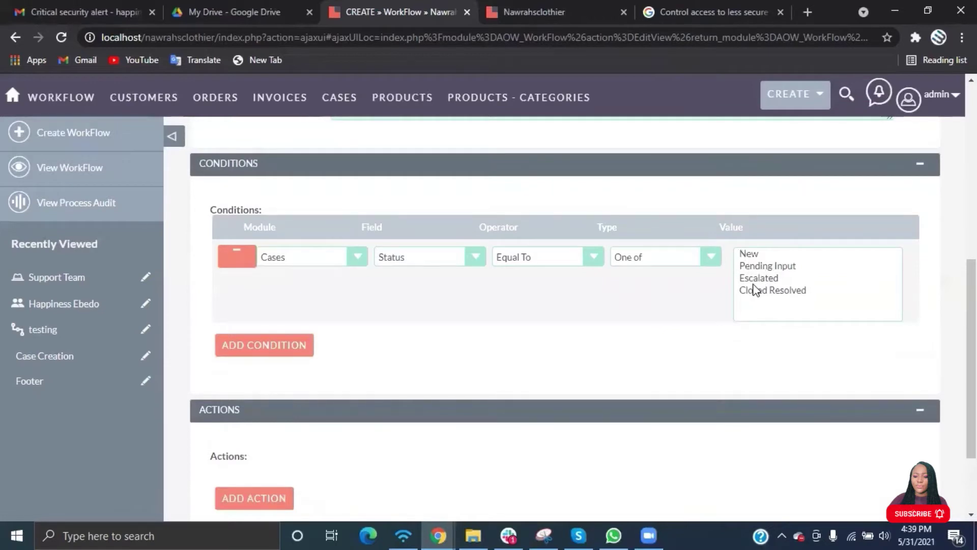
click(594, 256)
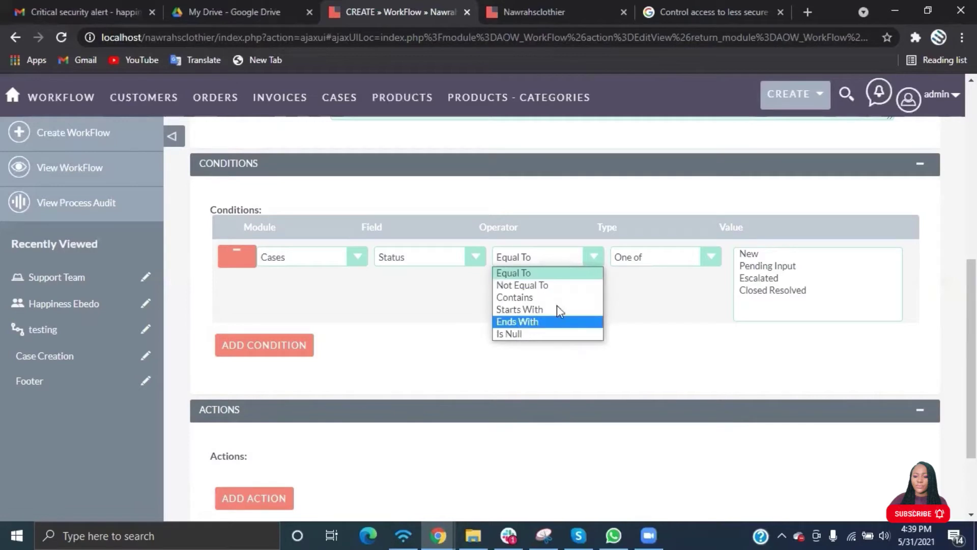
click(710, 258)
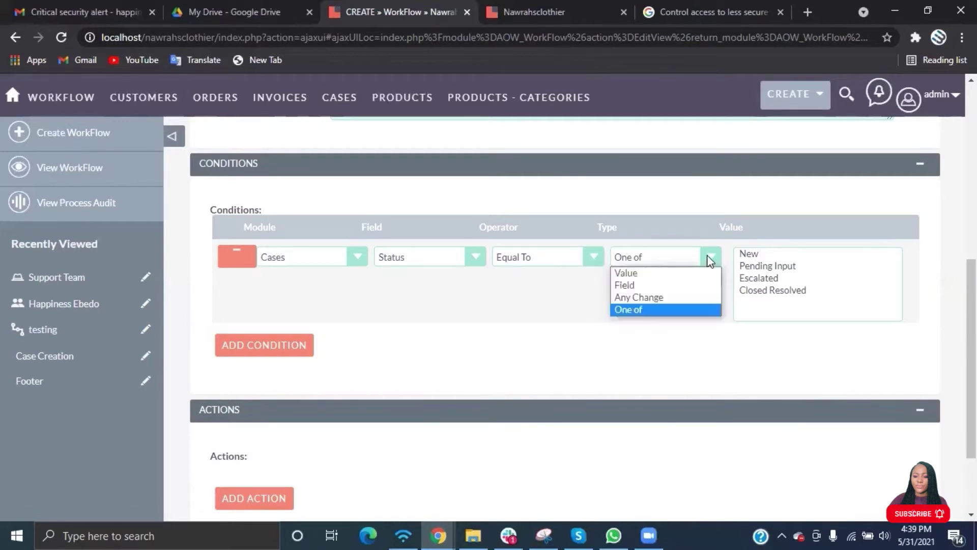
click(649, 274)
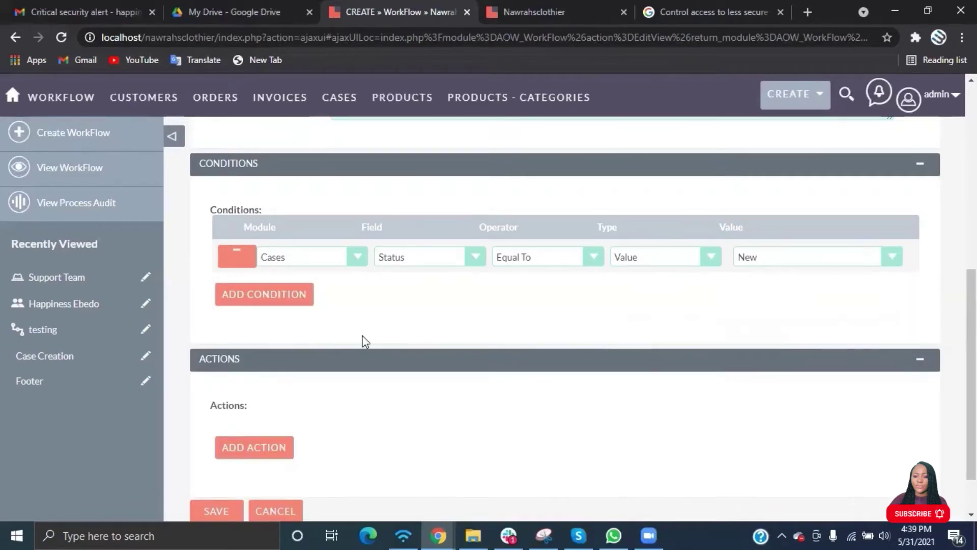
scroll(362, 336, down, 1)
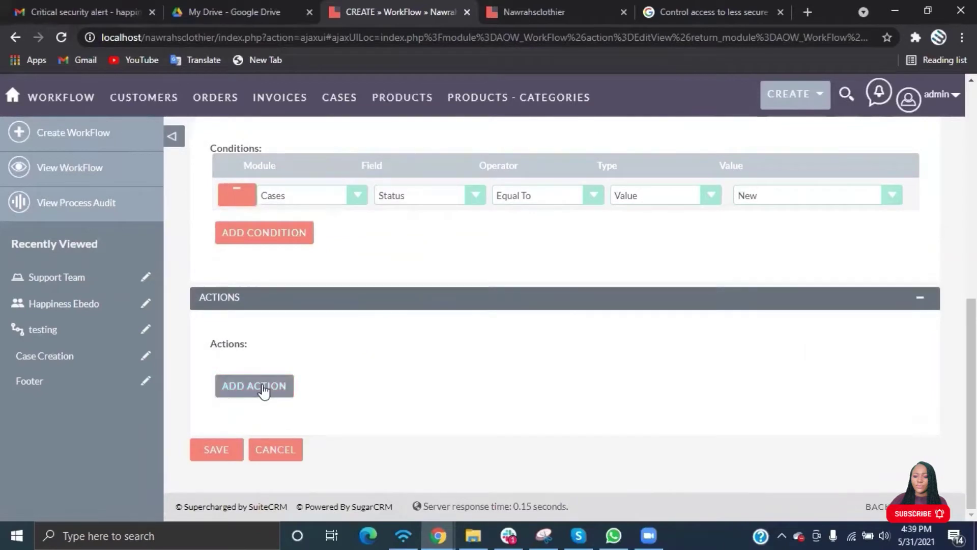
Add a Modify Record action to the workflow, keeping Cases as the record type.
click(262, 397)
click(377, 374)
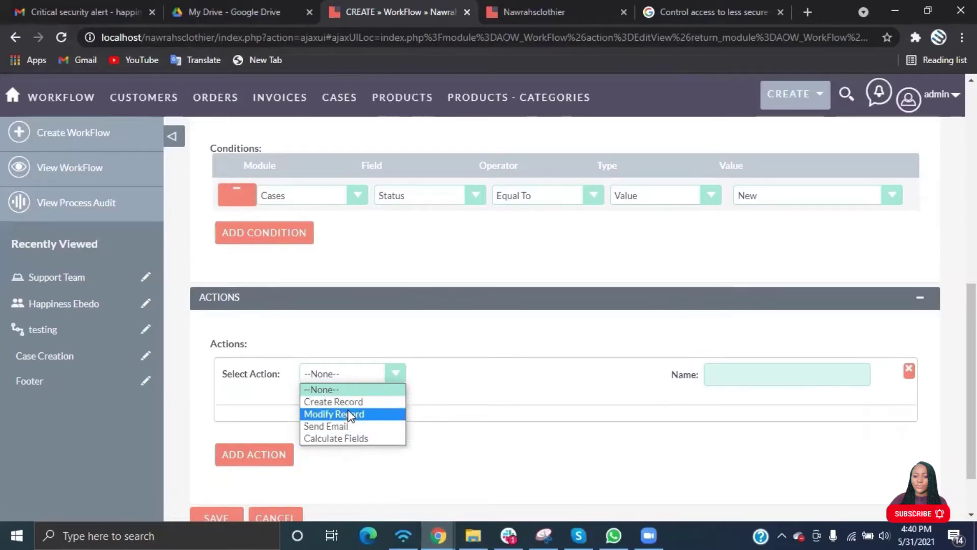
click(350, 416)
scroll(568, 381, down, 3)
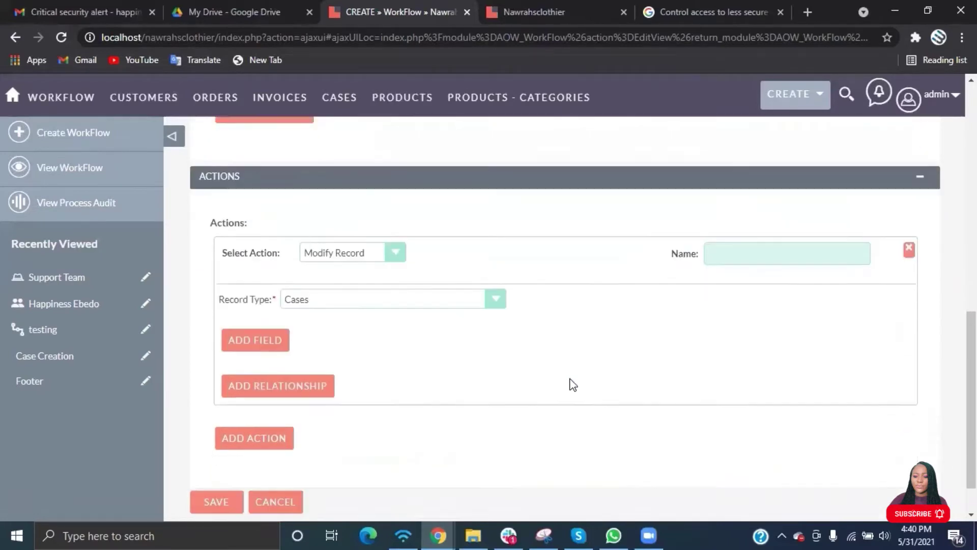
click(496, 248)
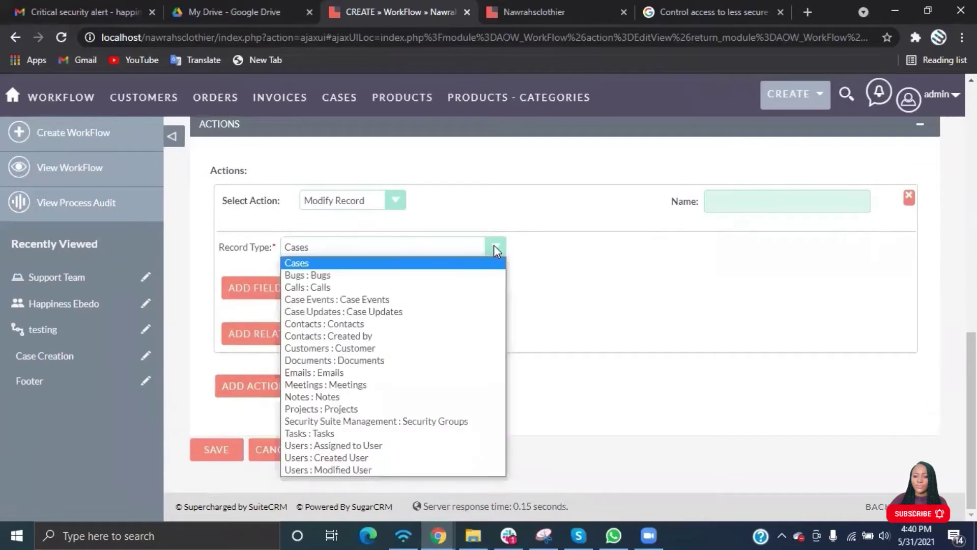
click(525, 263)
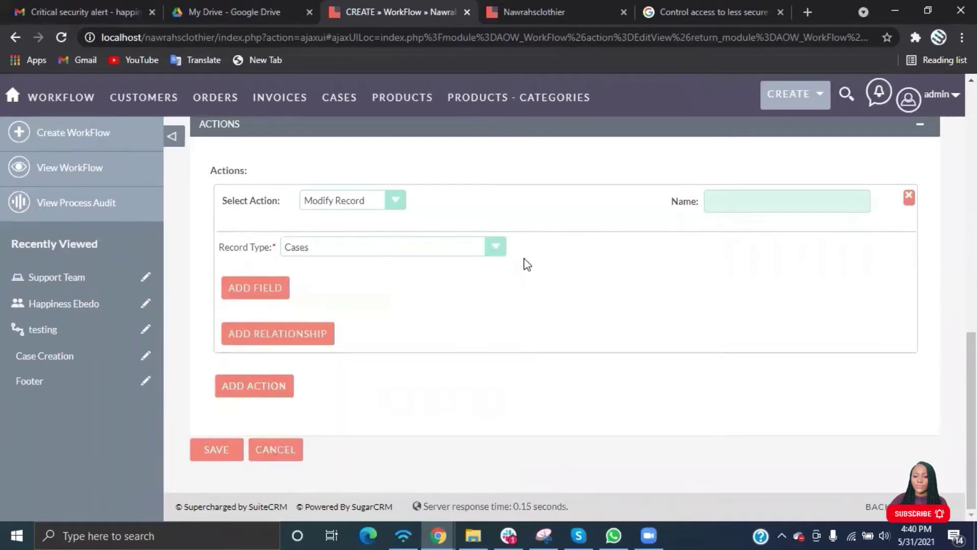
Add a field row to the action that sets Assigned to, with value type Value.
click(258, 288)
click(356, 275)
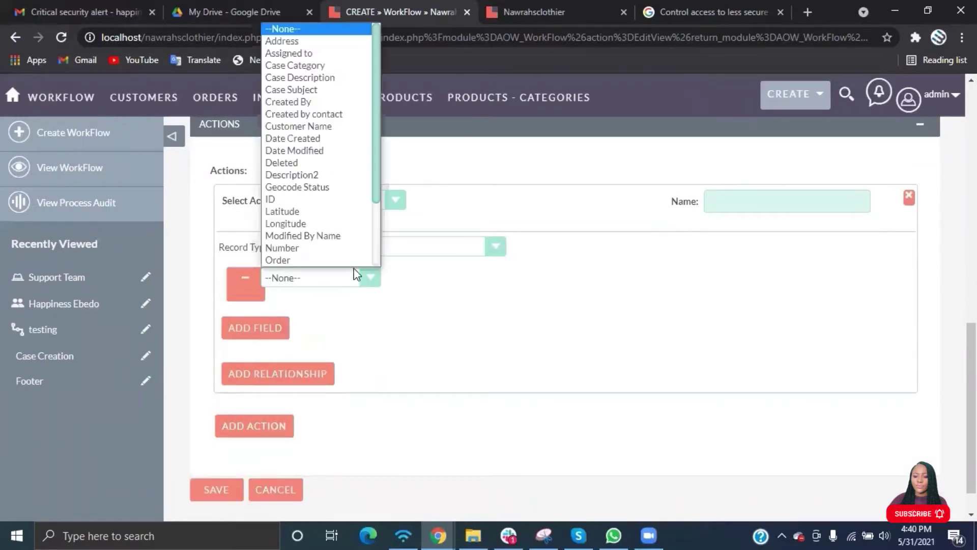
click(308, 54)
click(478, 279)
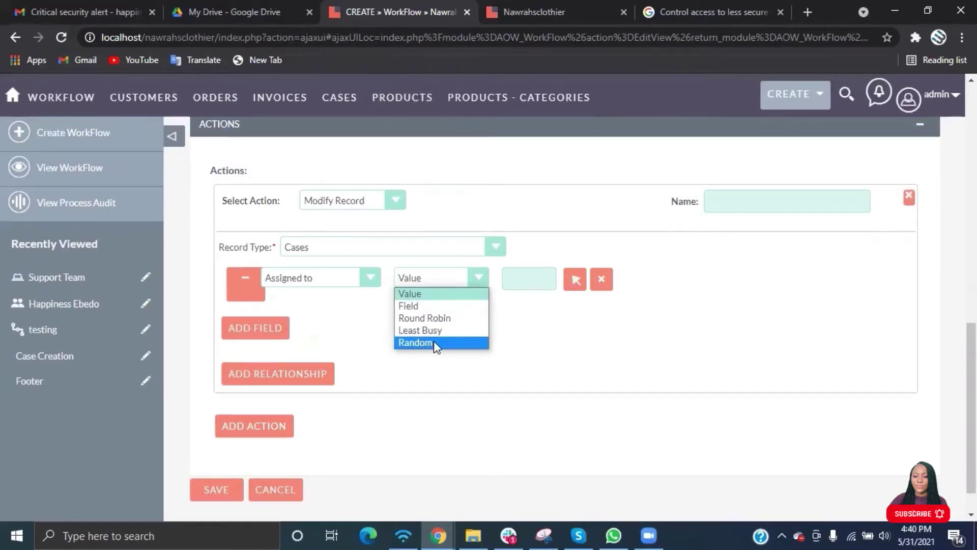
Explore the Value and Field options for Assigned to, then switch to Round Robin.
click(533, 279)
click(581, 281)
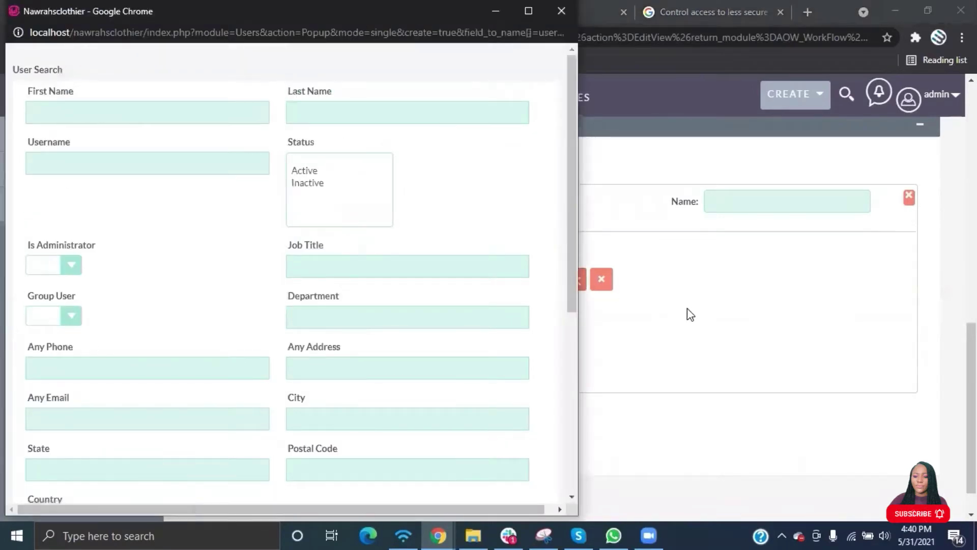
click(691, 314)
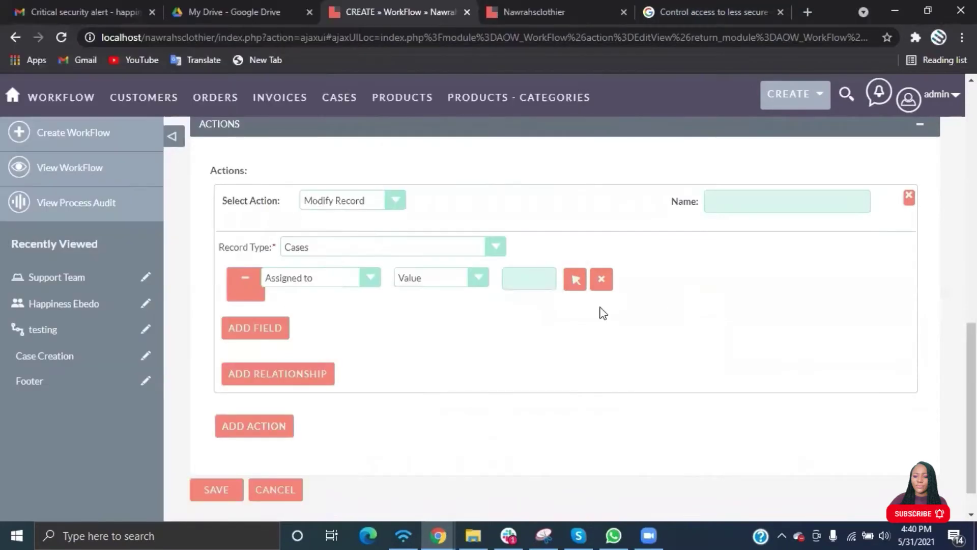
click(479, 278)
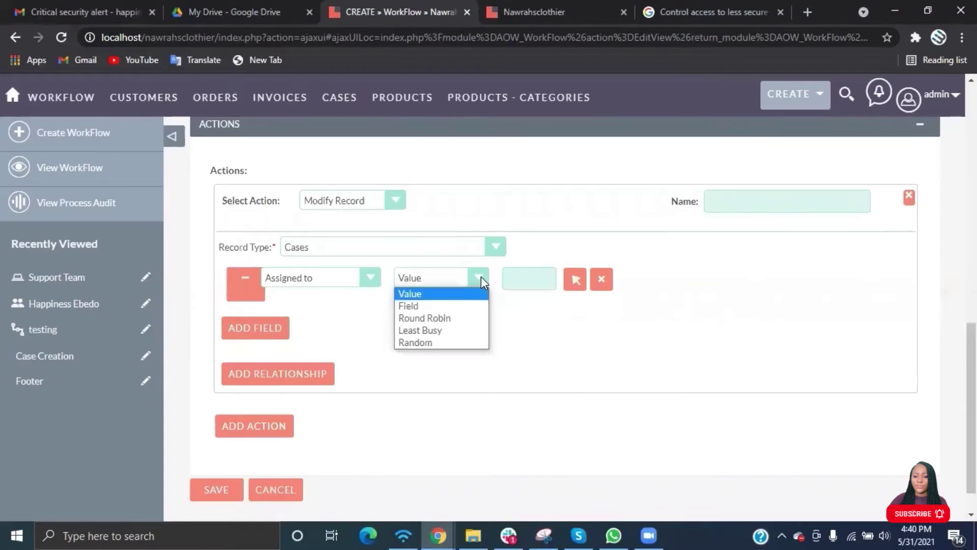
click(423, 305)
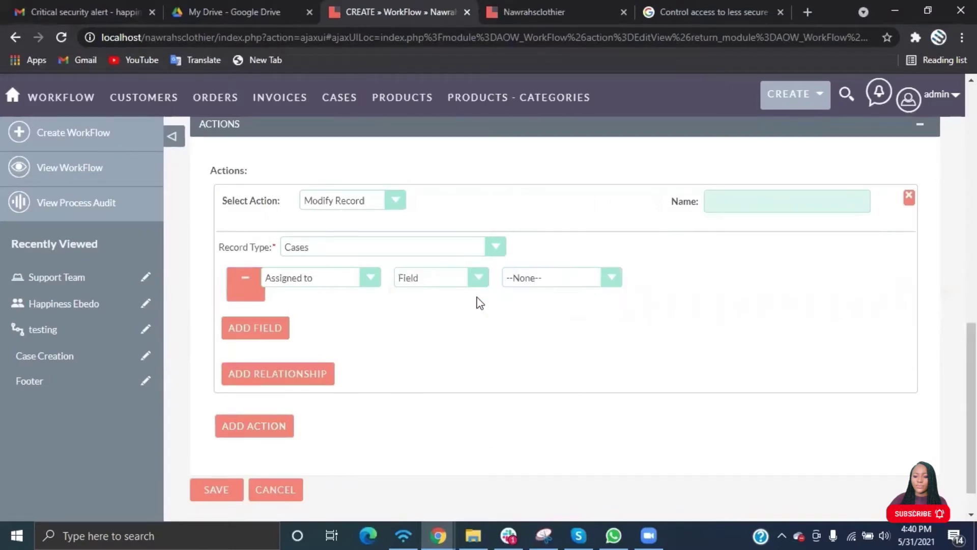
click(563, 279)
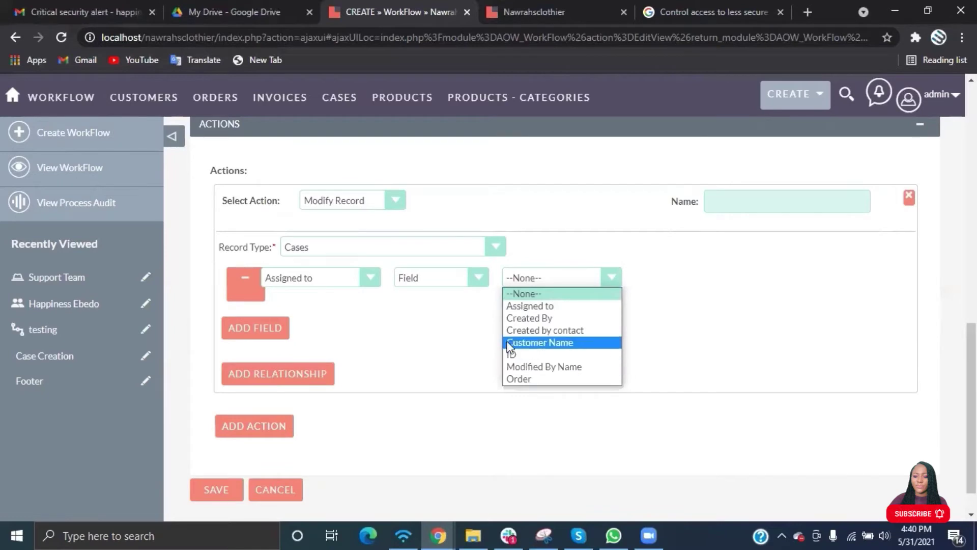
click(472, 278)
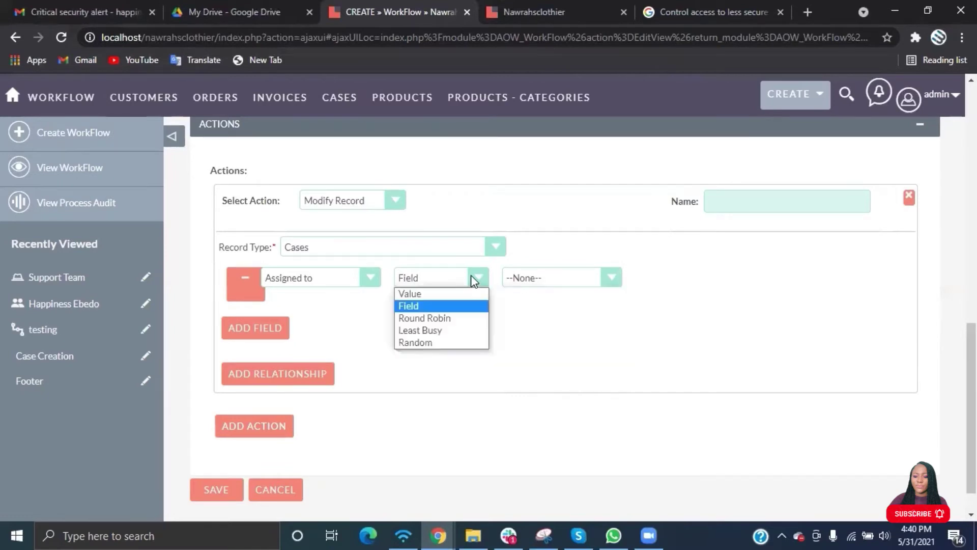
click(440, 316)
click(603, 278)
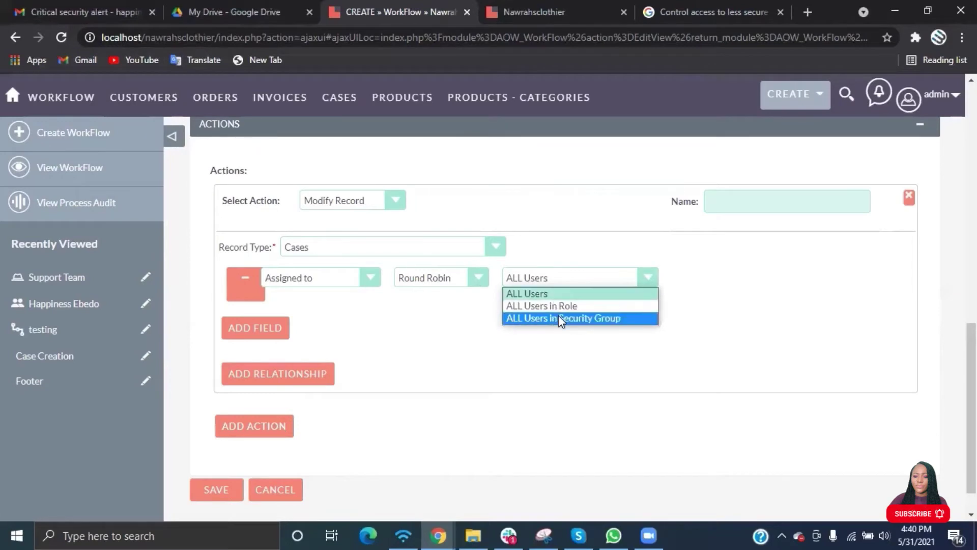
Try Least Busy and Random assignment, then settle on Round Robin across ALL Users.
click(478, 281)
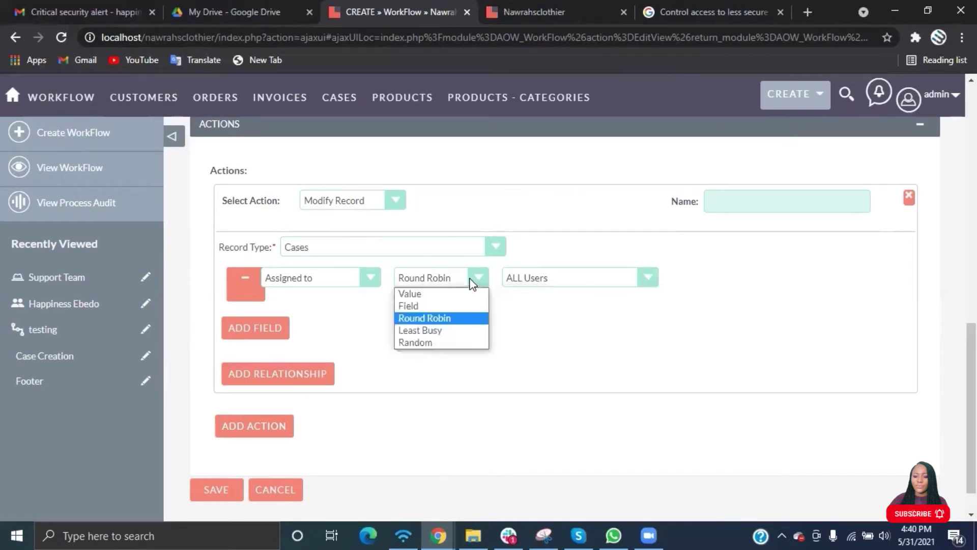
click(448, 329)
click(564, 278)
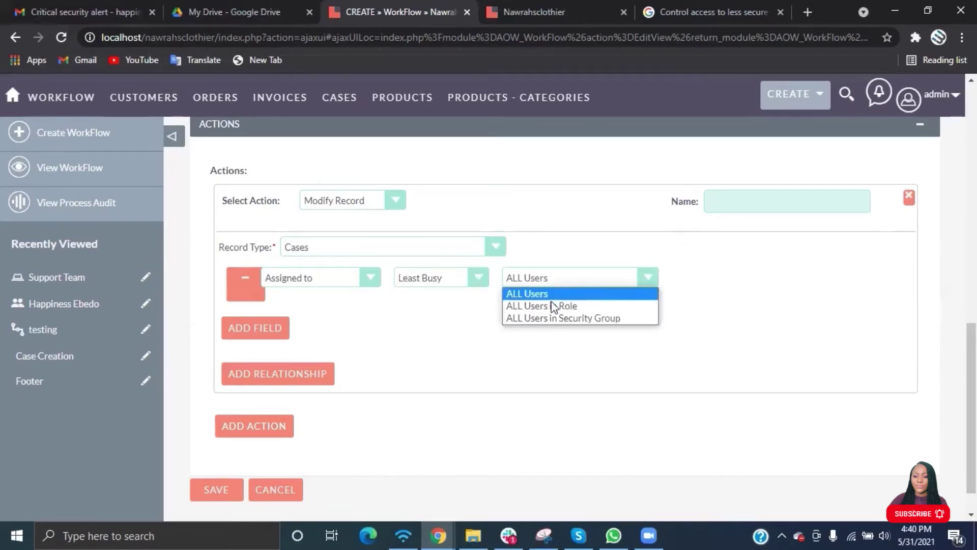
click(478, 281)
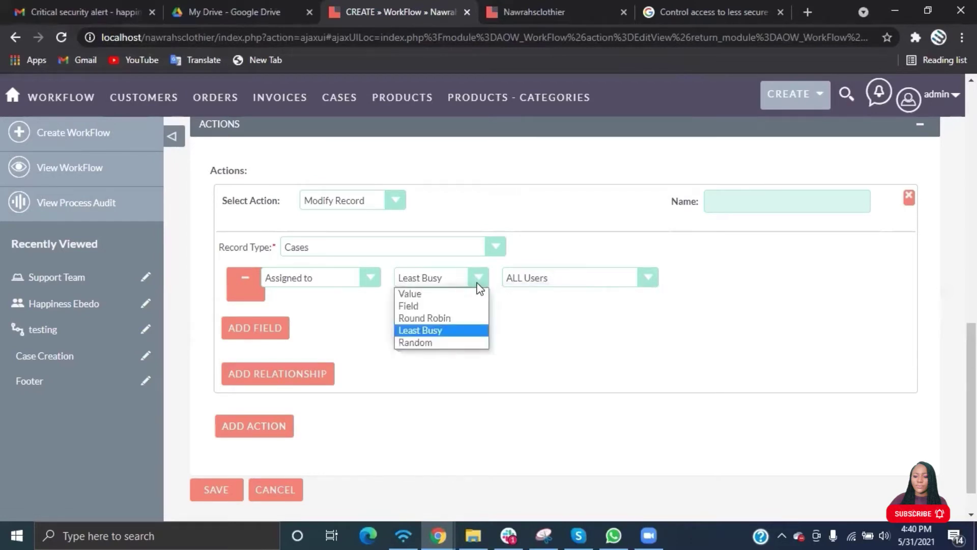
click(441, 342)
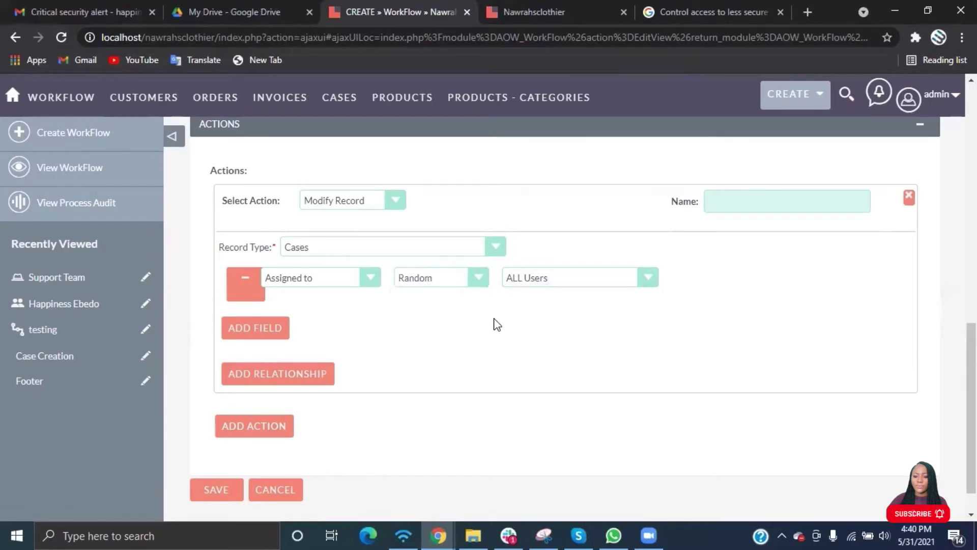
click(552, 278)
click(482, 284)
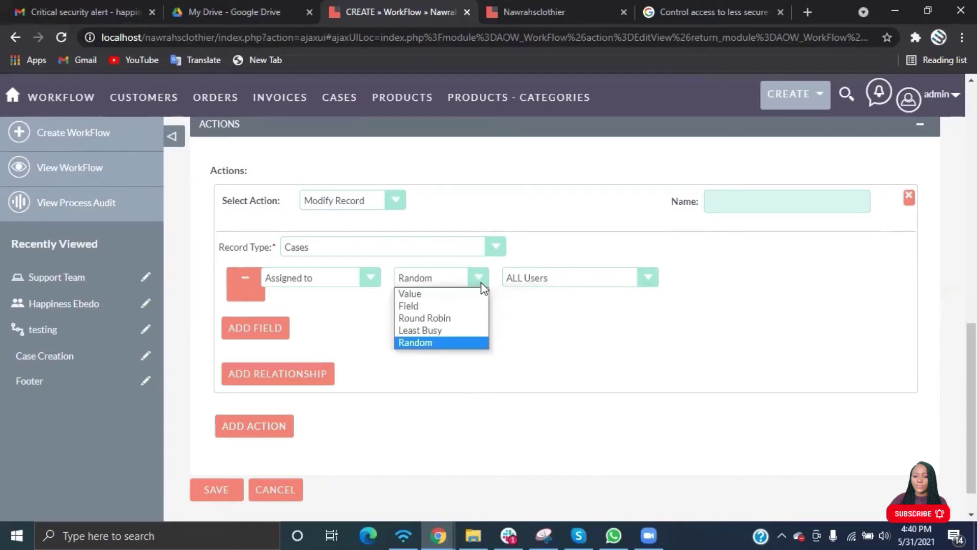
click(420, 317)
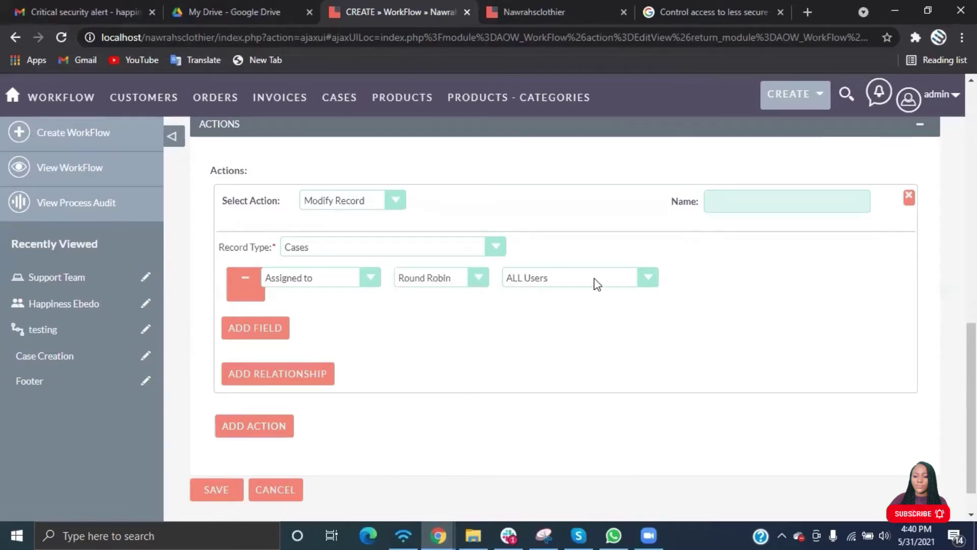
click(627, 276)
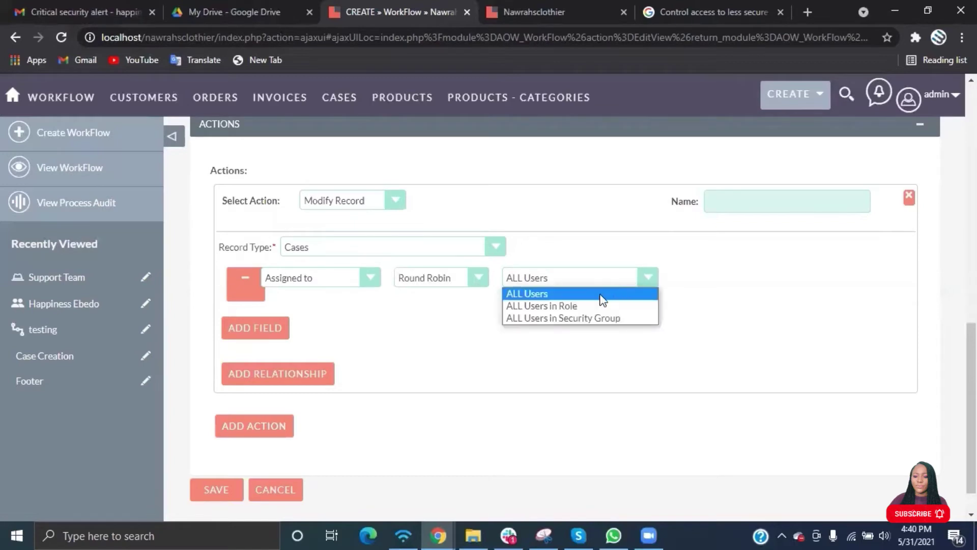
Limit the Round Robin assignment to ALL Users in Role for the Support Team role.
click(581, 305)
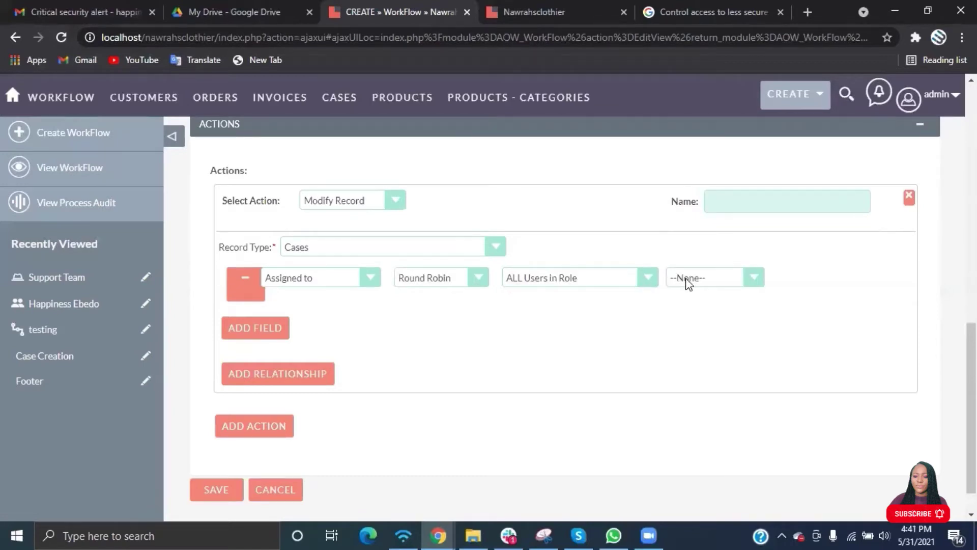
click(704, 278)
click(696, 306)
scroll(386, 367, up, 3)
scroll(385, 366, down, 3)
scroll(386, 366, down, 3)
Add a spare field row to the action, then remove it unused.
click(268, 304)
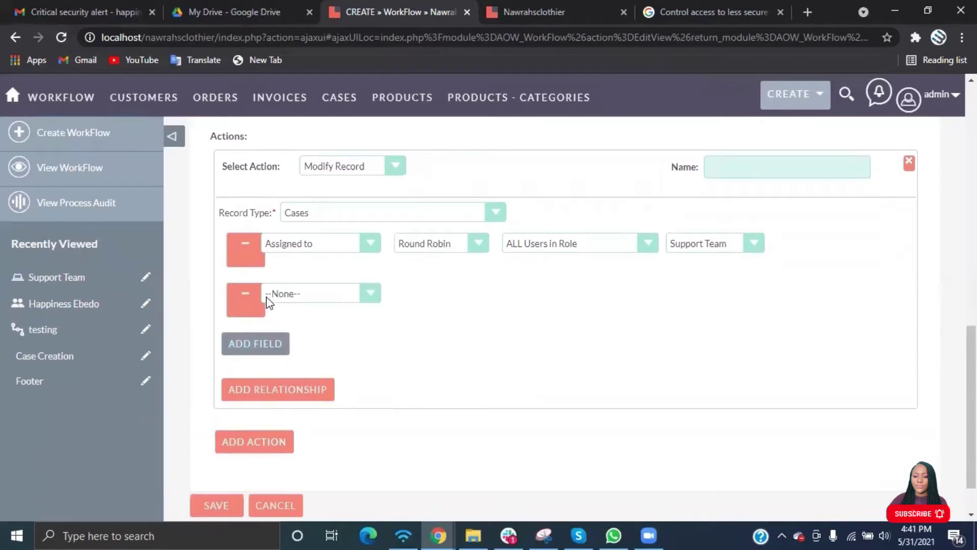
click(321, 304)
click(323, 304)
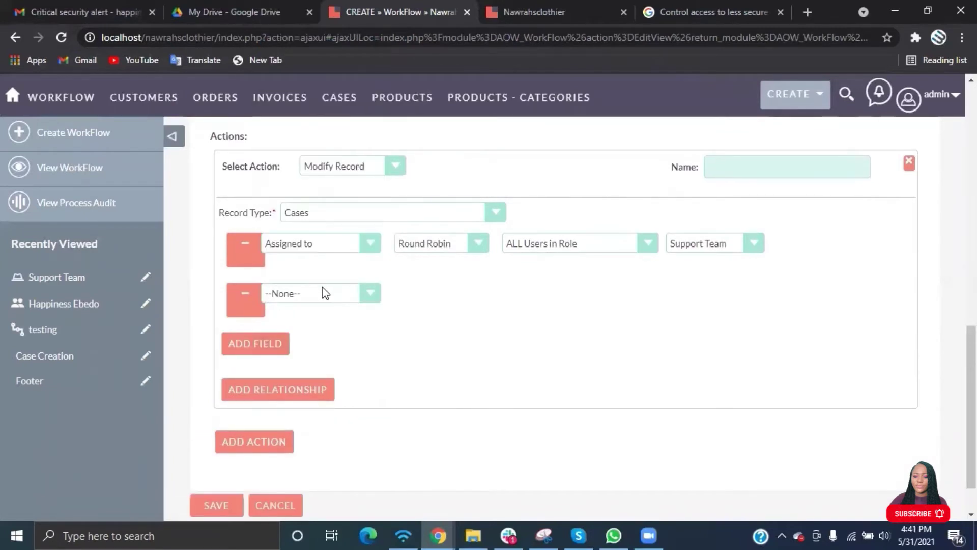
click(323, 292)
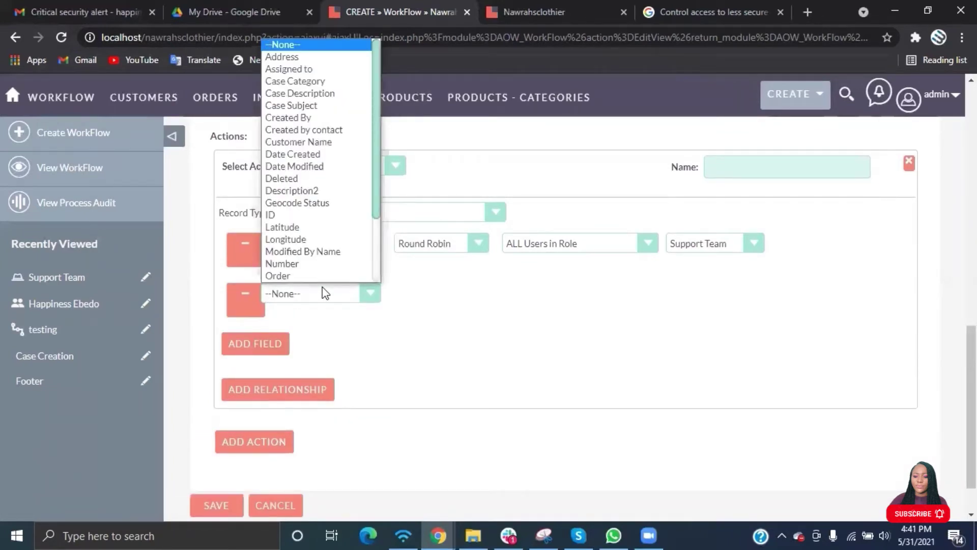
click(413, 313)
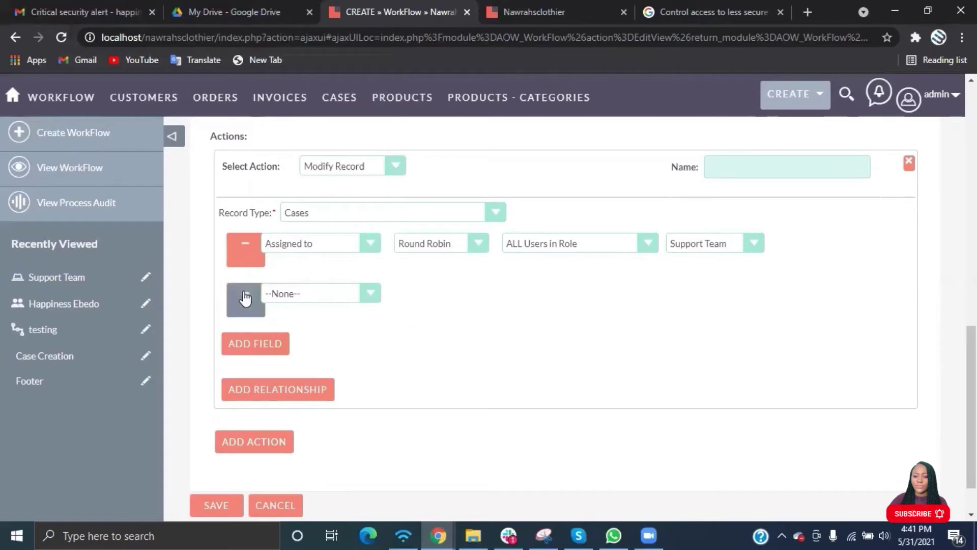
click(245, 298)
Add a second workflow action of type Send Email.
click(286, 383)
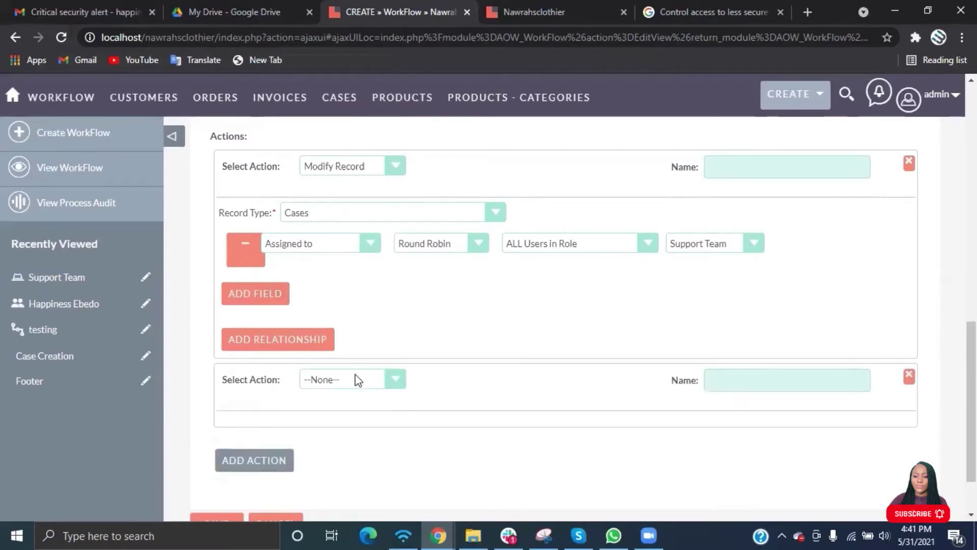
click(366, 379)
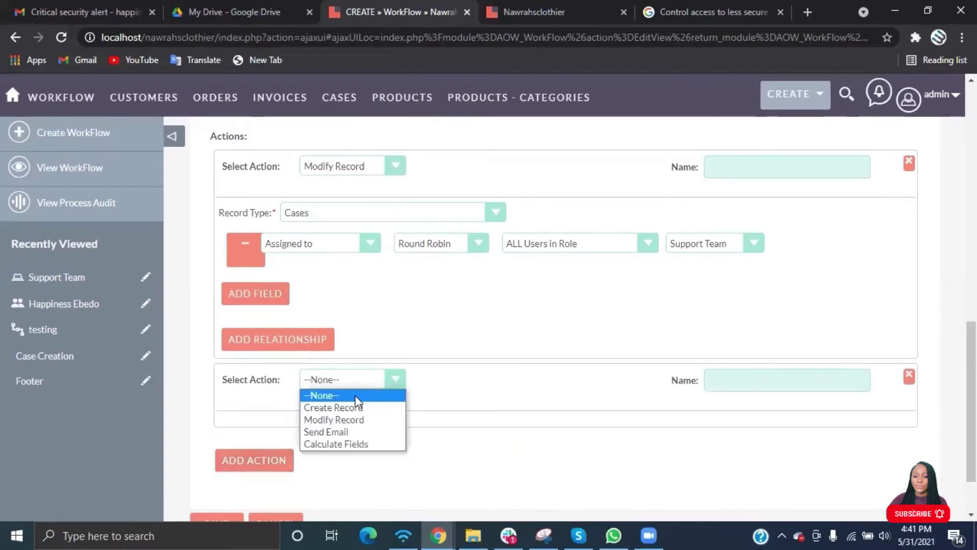
click(338, 431)
scroll(312, 329, down, 3)
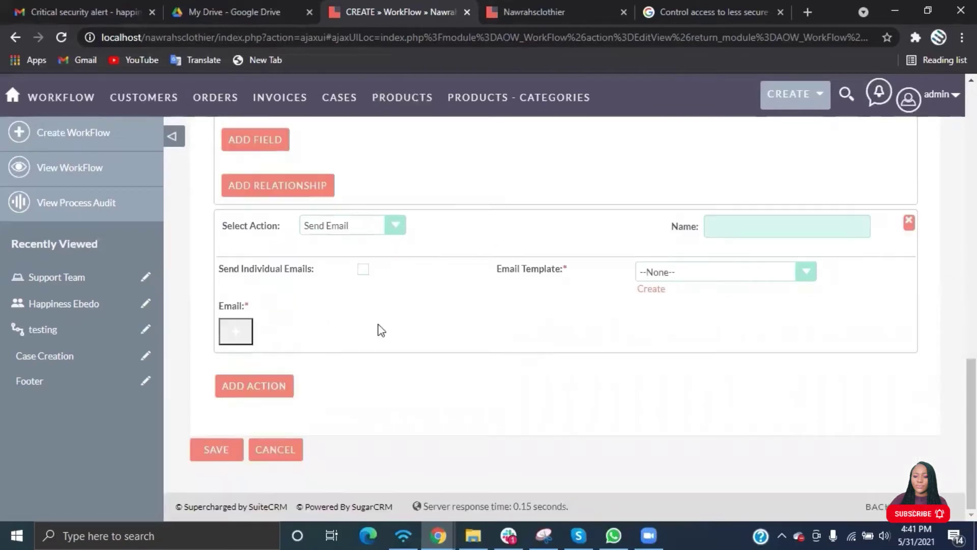
Address the email To the related field Users: Assigned to of the case.
click(234, 334)
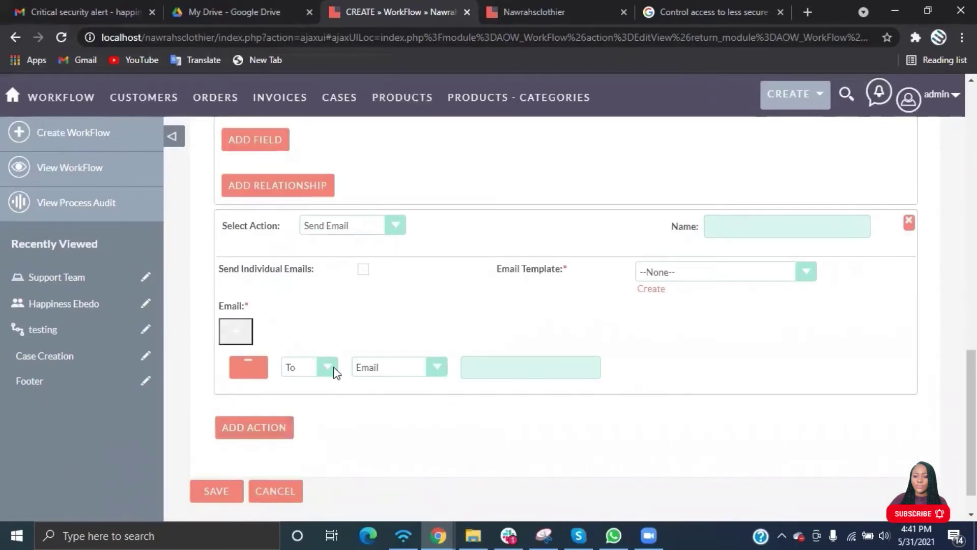
click(426, 370)
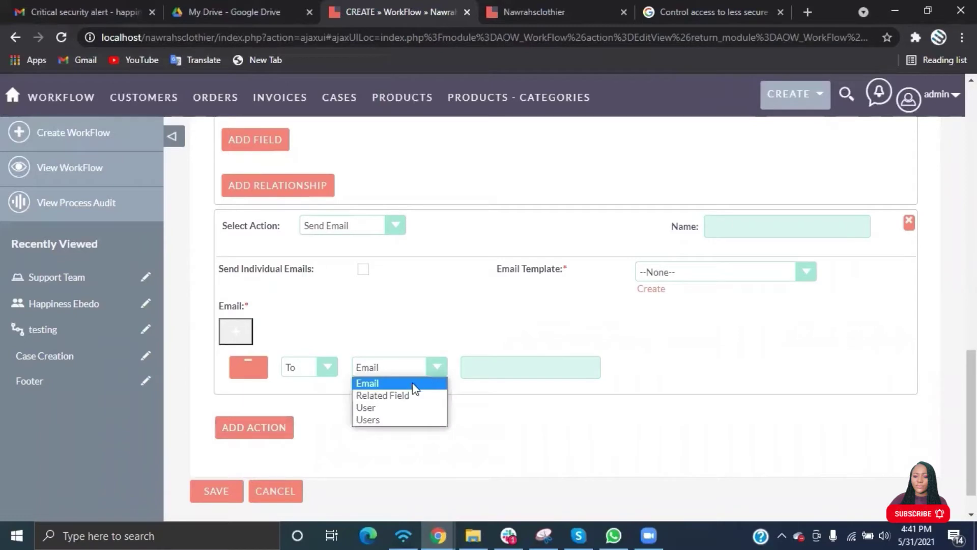
click(403, 396)
click(399, 369)
click(386, 386)
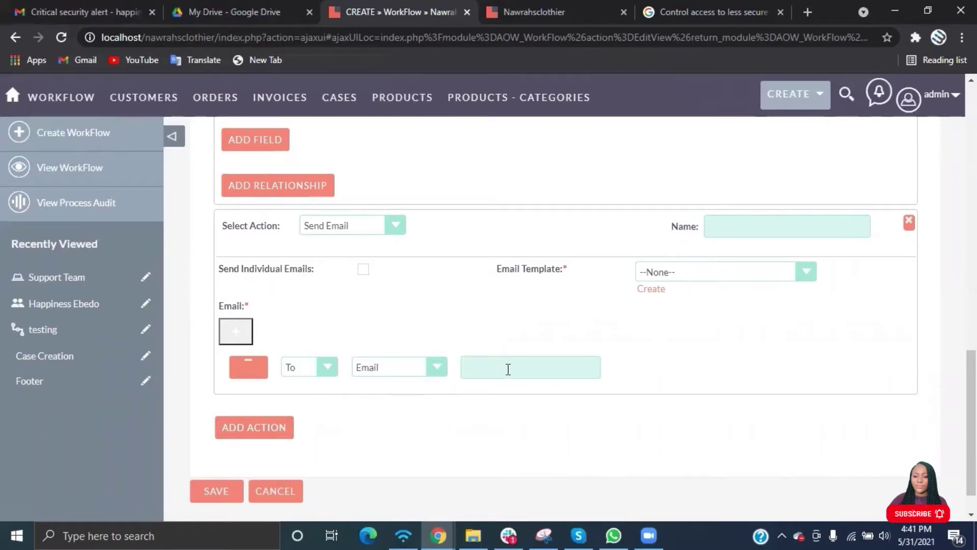
click(425, 359)
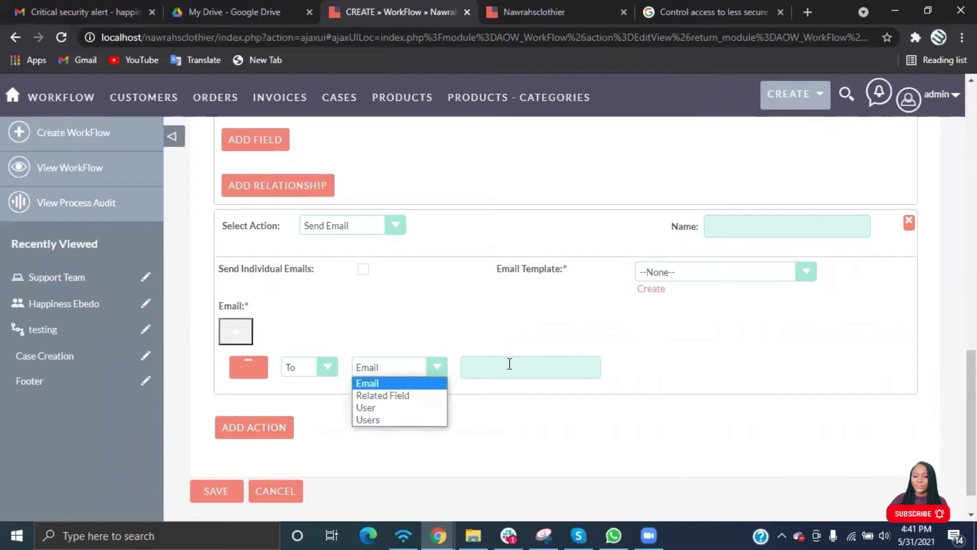
click(410, 396)
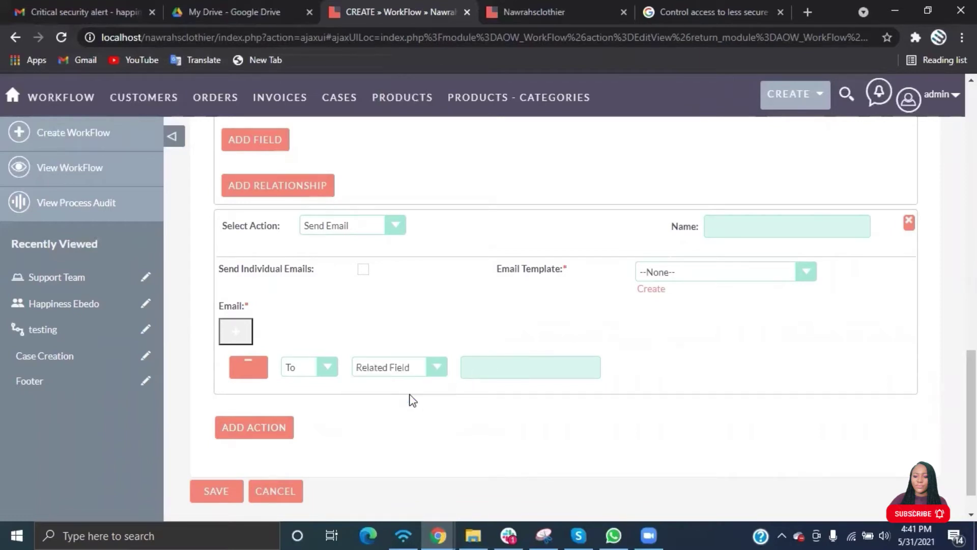
click(496, 366)
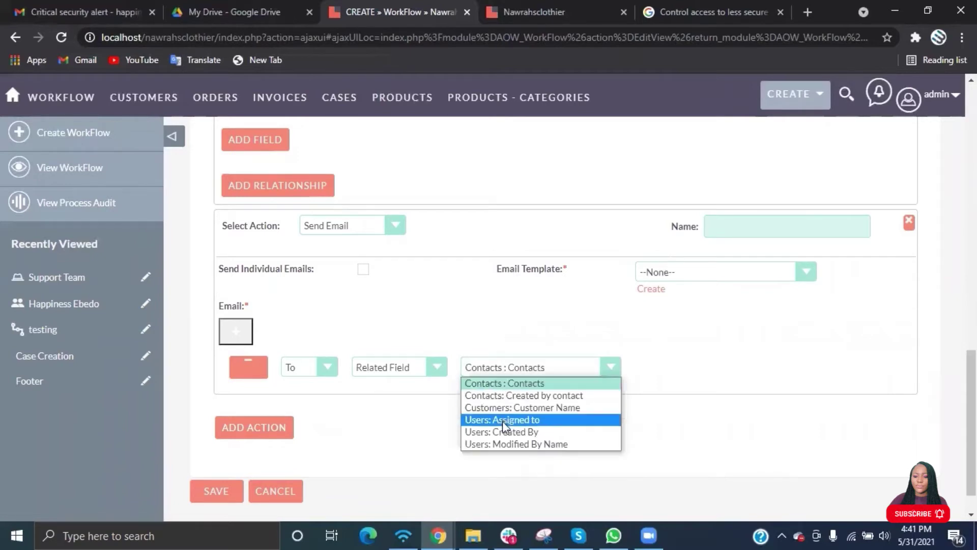
click(432, 371)
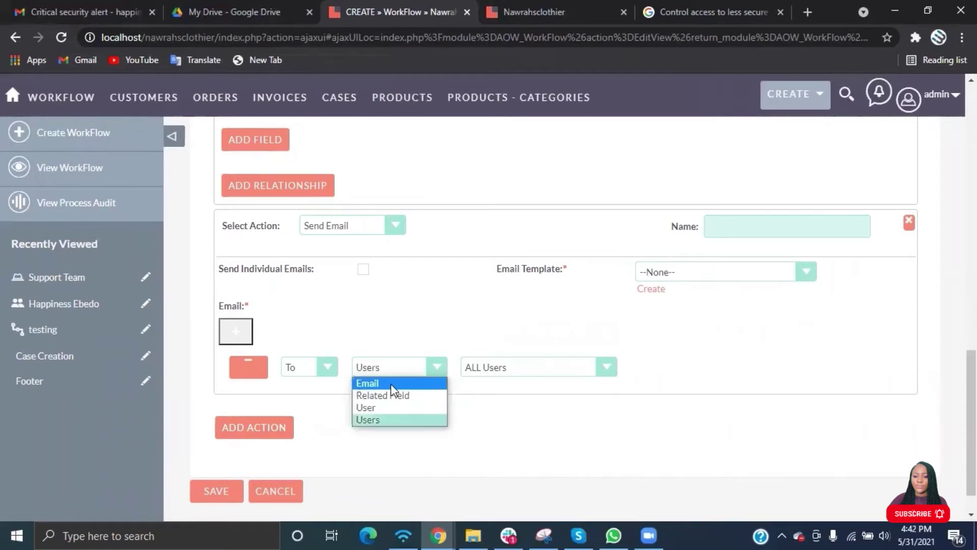
click(396, 396)
click(518, 370)
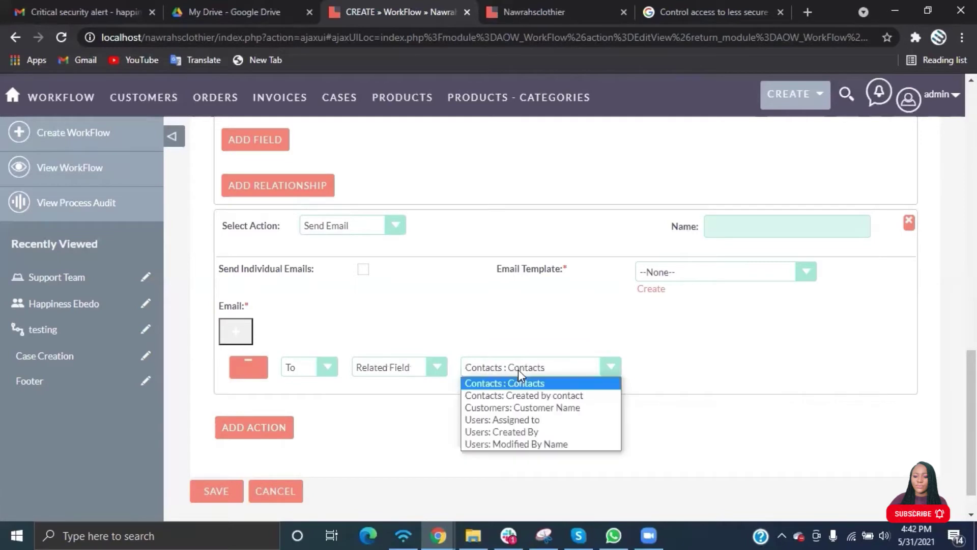
click(519, 420)
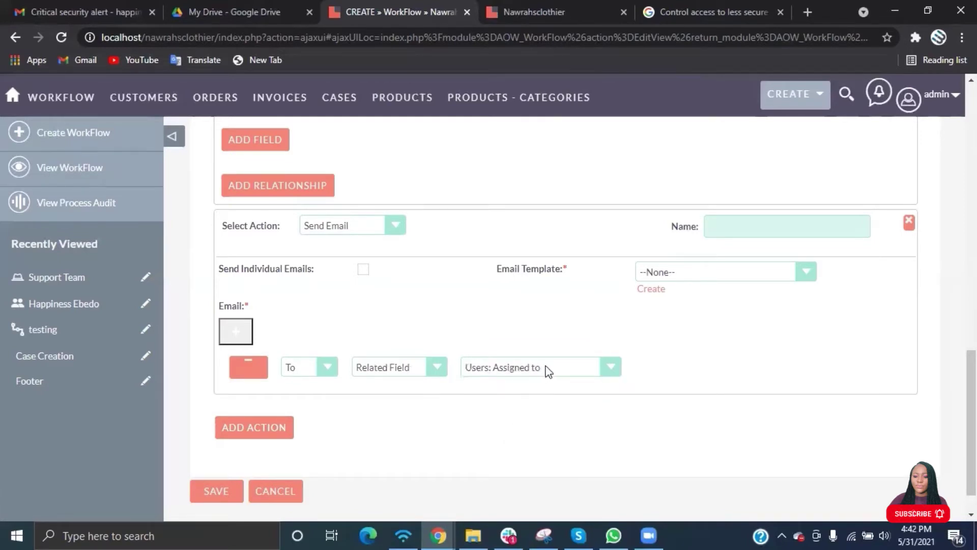
Add a Cc recipient row with a fixed e-mail address.
click(238, 333)
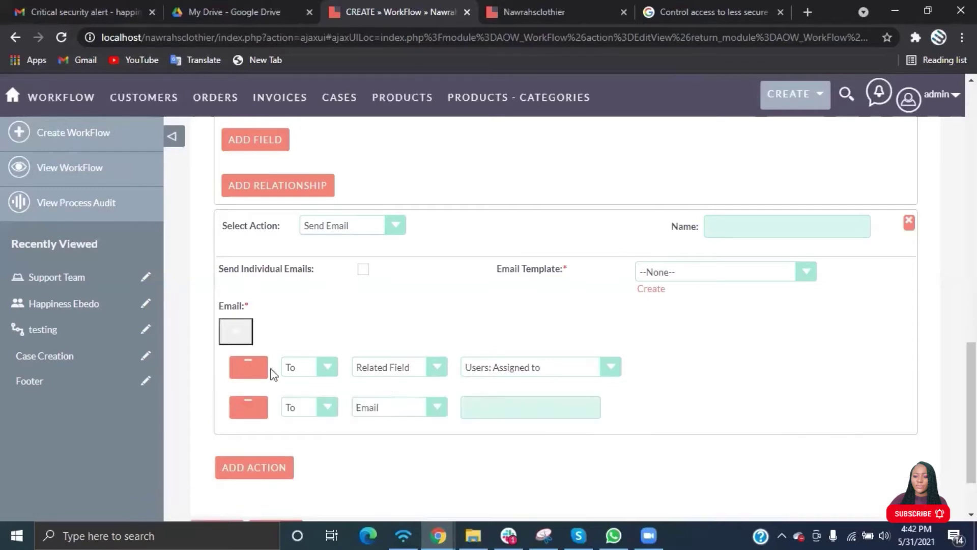
click(326, 407)
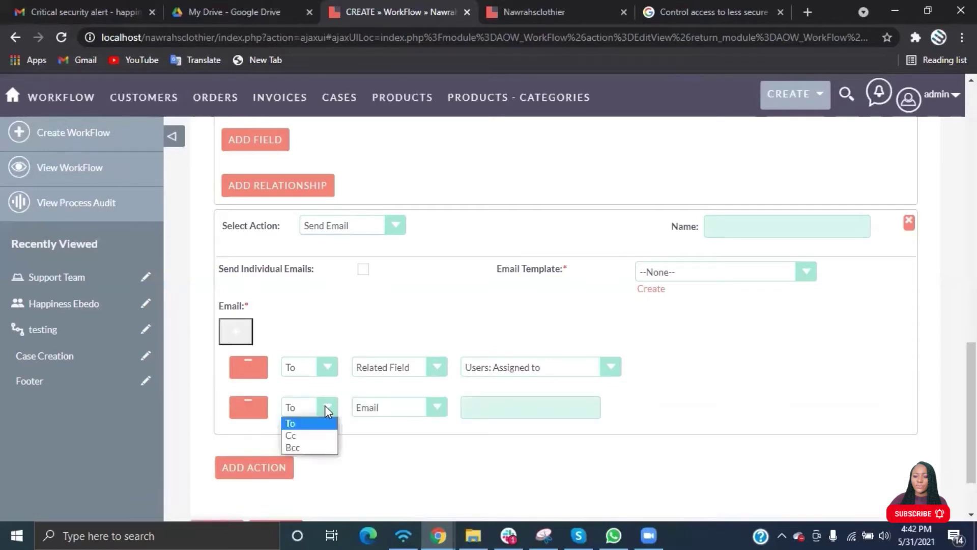
click(306, 436)
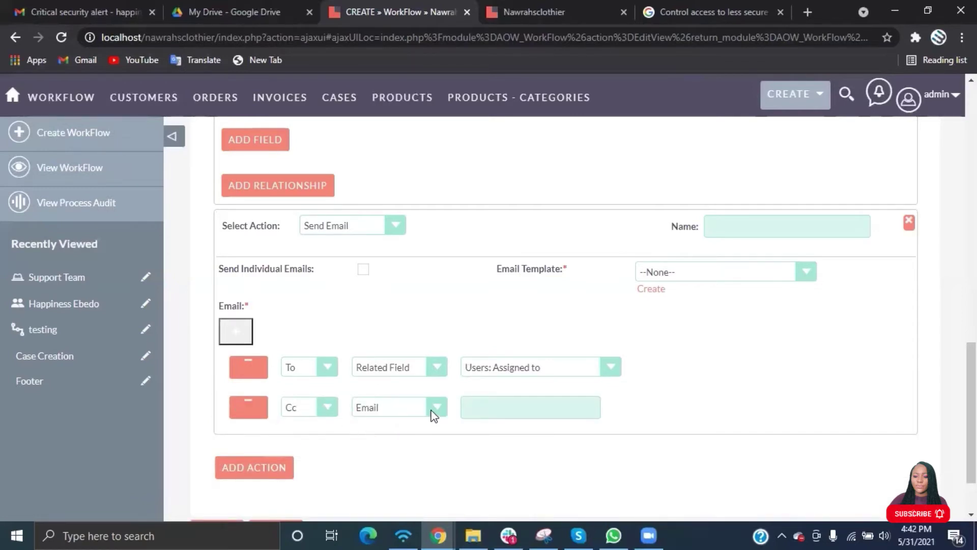
click(488, 411)
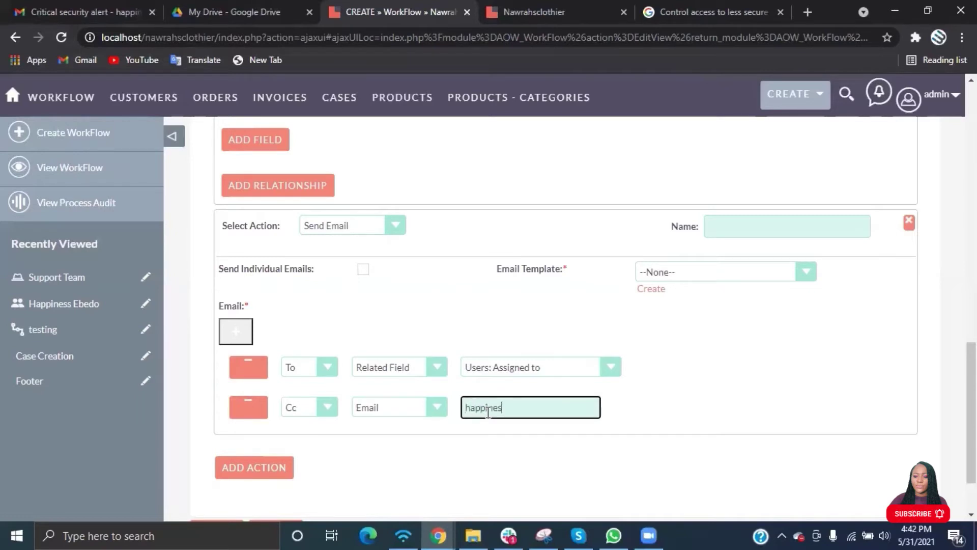
Browse the email template list without selecting any template.
click(738, 275)
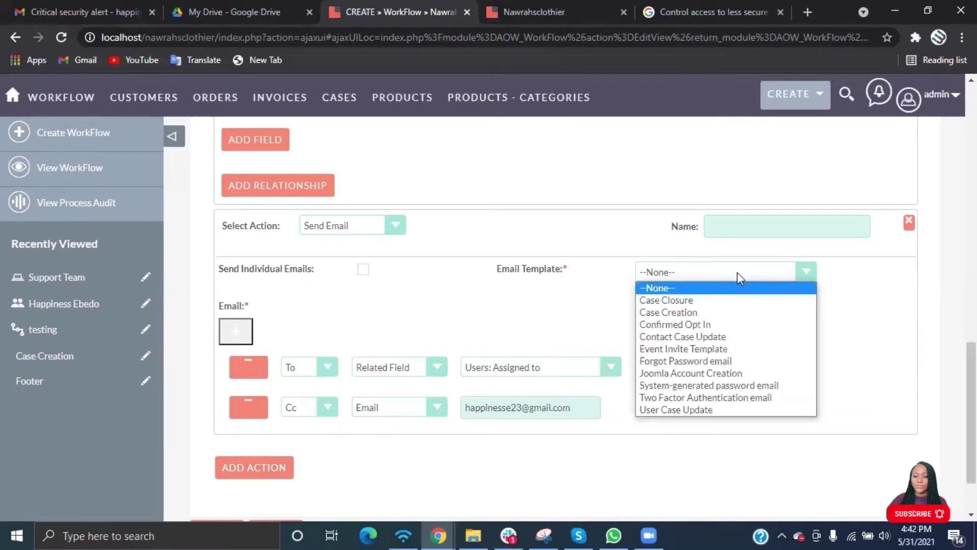
click(605, 304)
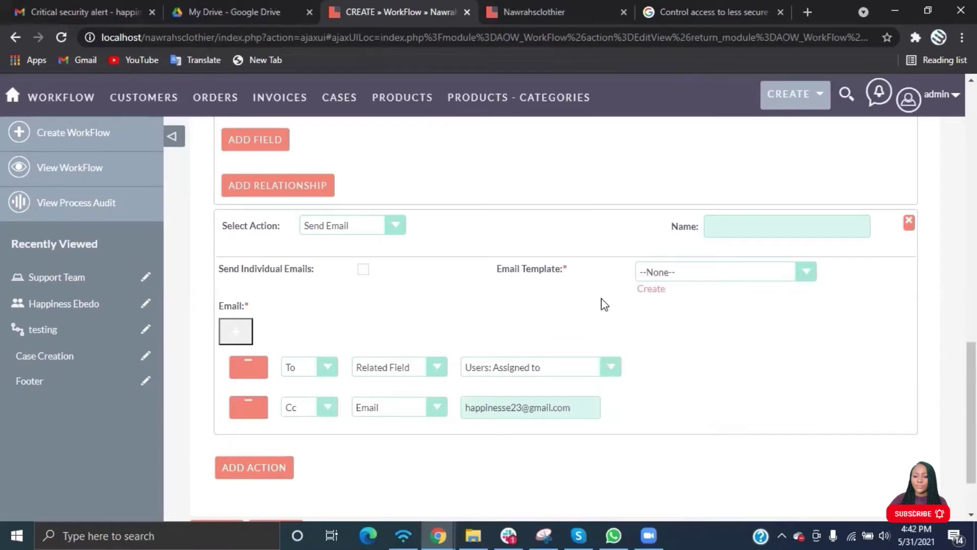
click(708, 272)
click(630, 296)
Create an Email-type template named 'Case Assignment Notification', with the same subject.
click(651, 290)
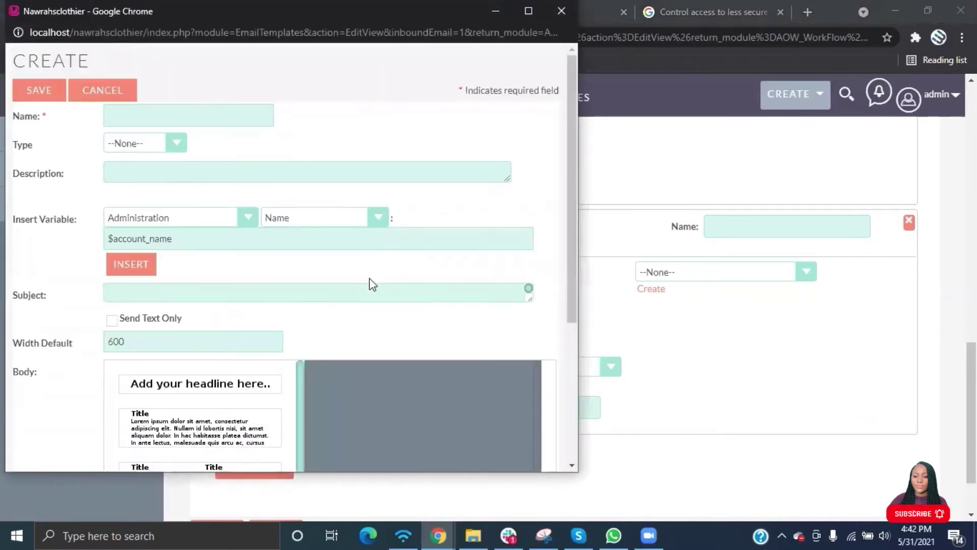
scroll(369, 278, down, 4)
scroll(369, 278, up, 3)
scroll(370, 278, up, 2)
click(176, 114)
text(Ca)
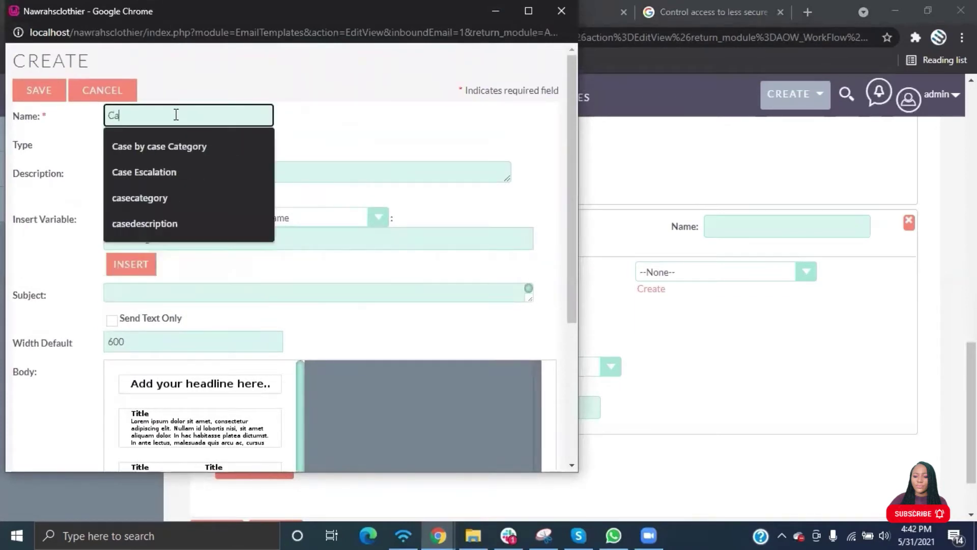
text(se Assi)
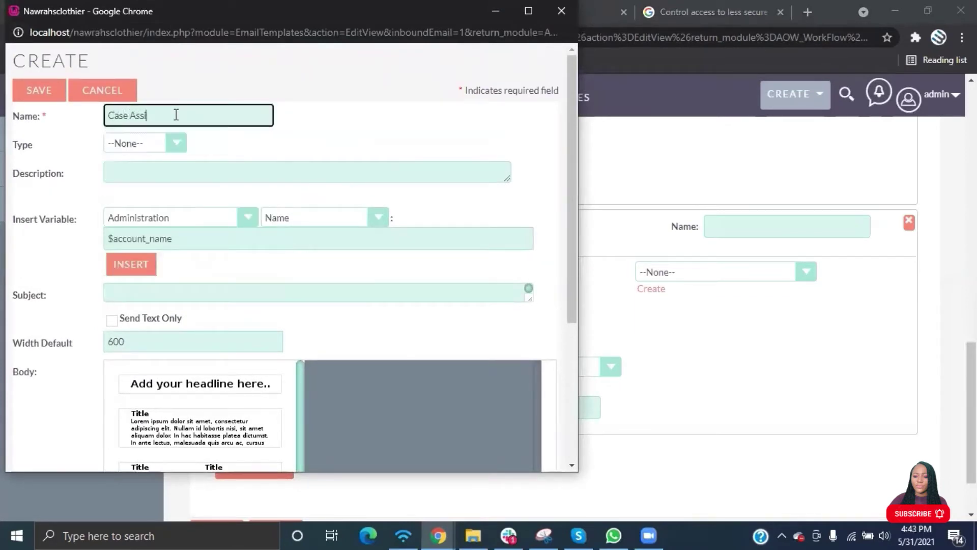
text(gnment Notification)
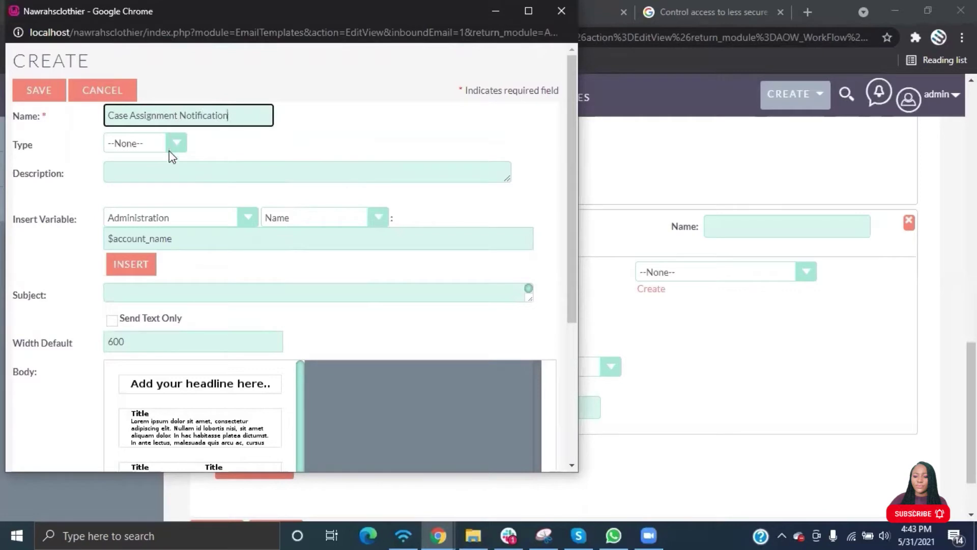
click(174, 144)
click(126, 186)
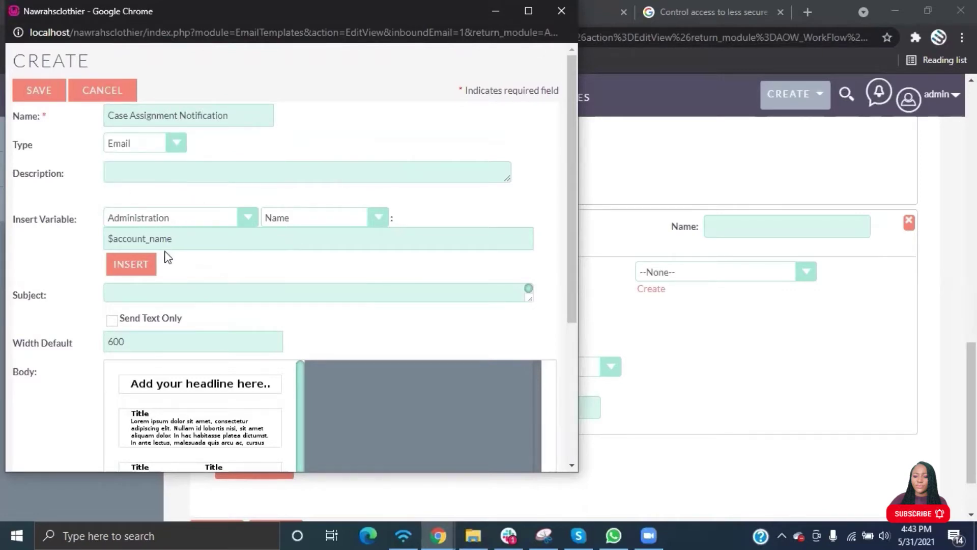
scroll(165, 254, down, 1)
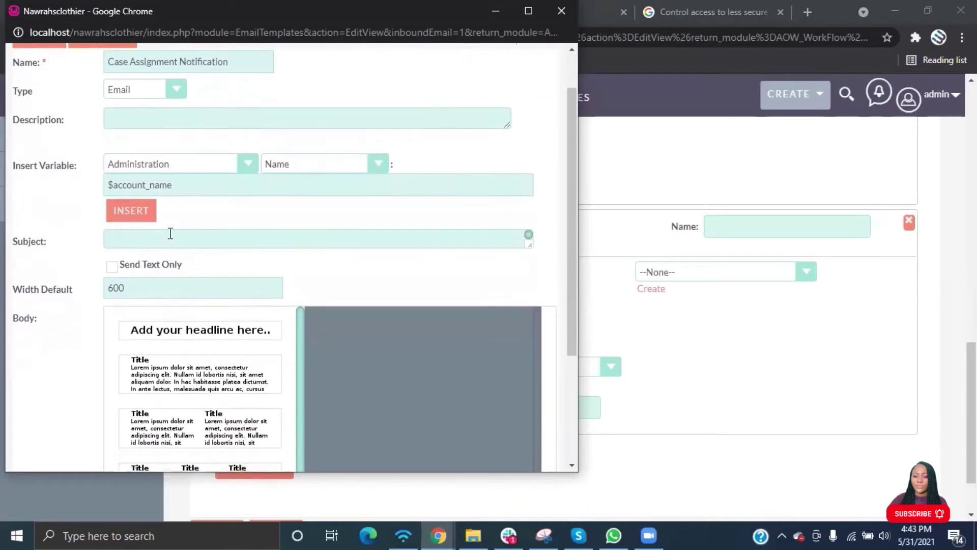
click(171, 233)
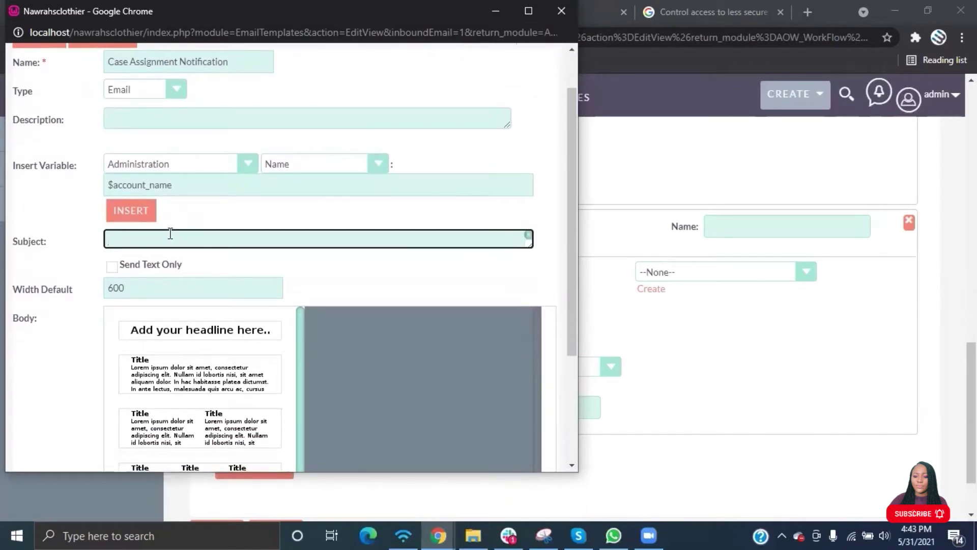
text(Case Assignment Notification)
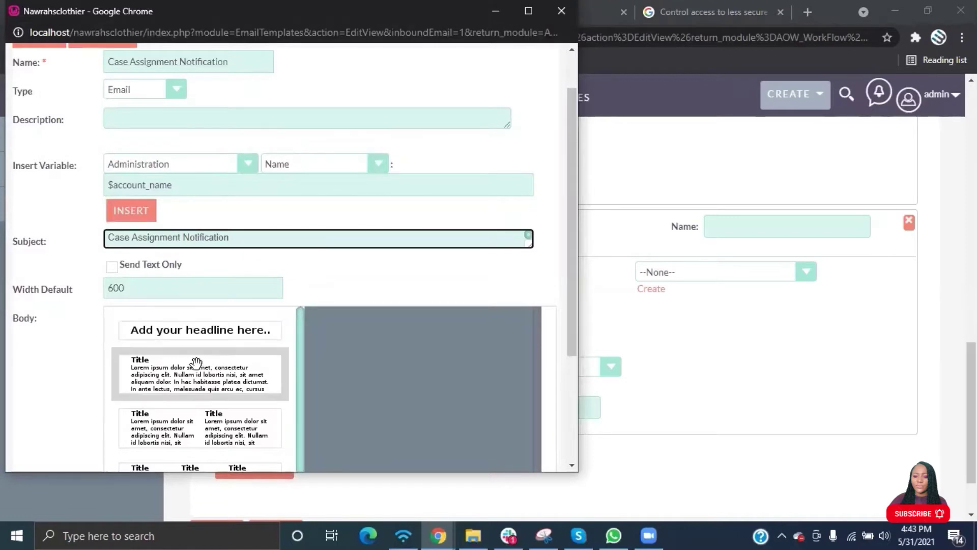
Add a text block to the body and replace its Title heading with 'Hello'.
click(193, 377)
scroll(395, 356, down, 2)
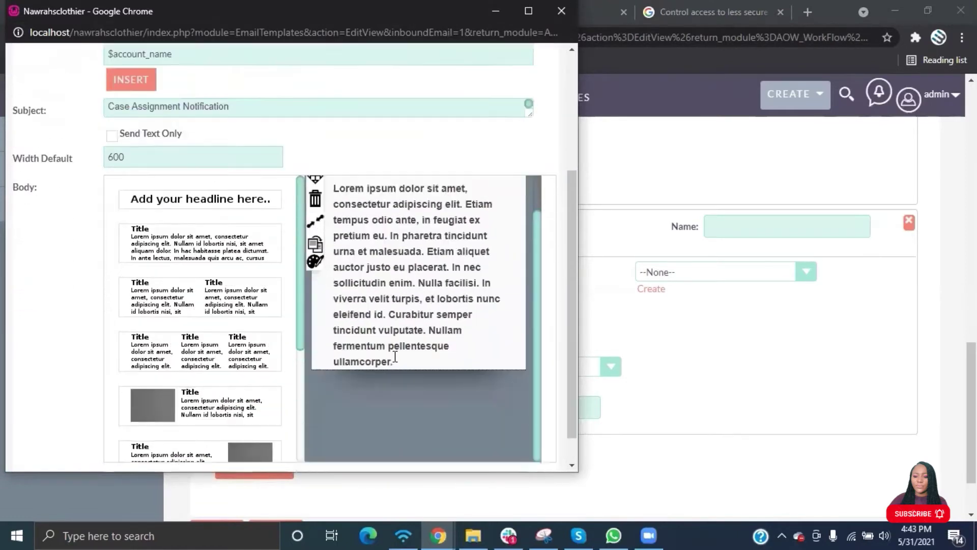
scroll(395, 357, up, 2)
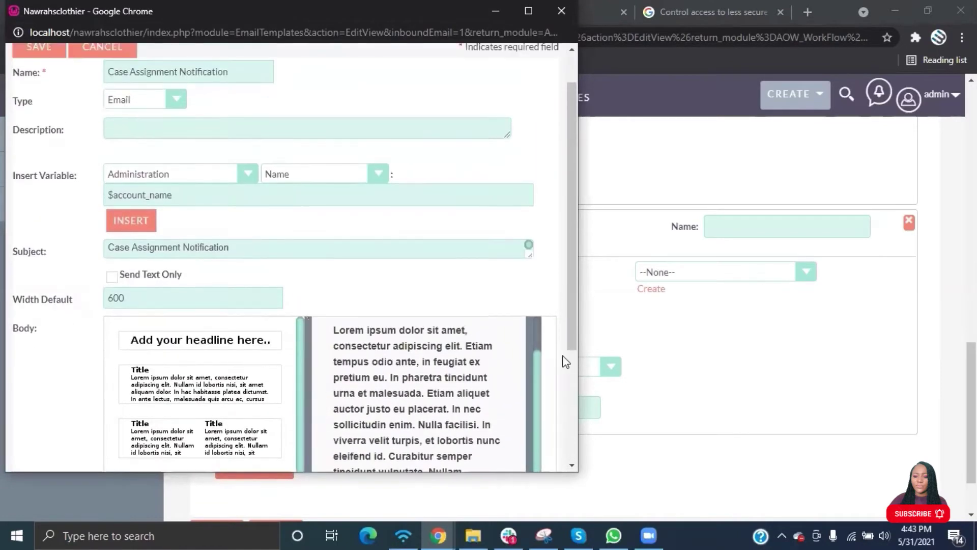
scroll(535, 380, down, 2)
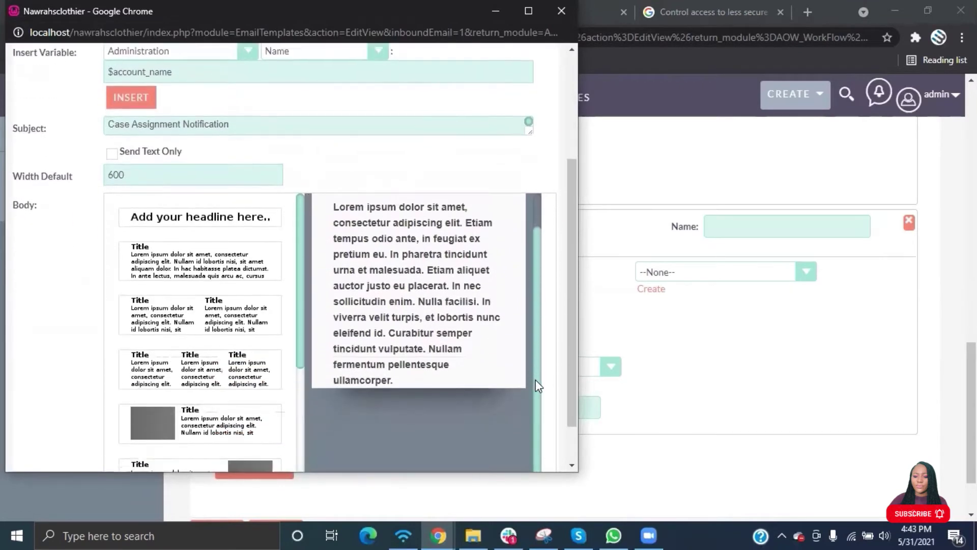
mouse_move(466, 314)
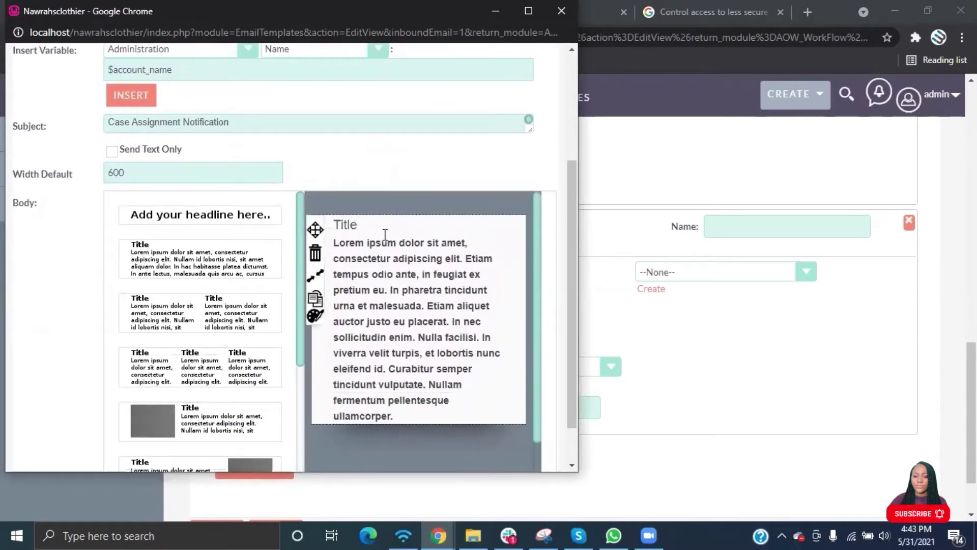
click(365, 225)
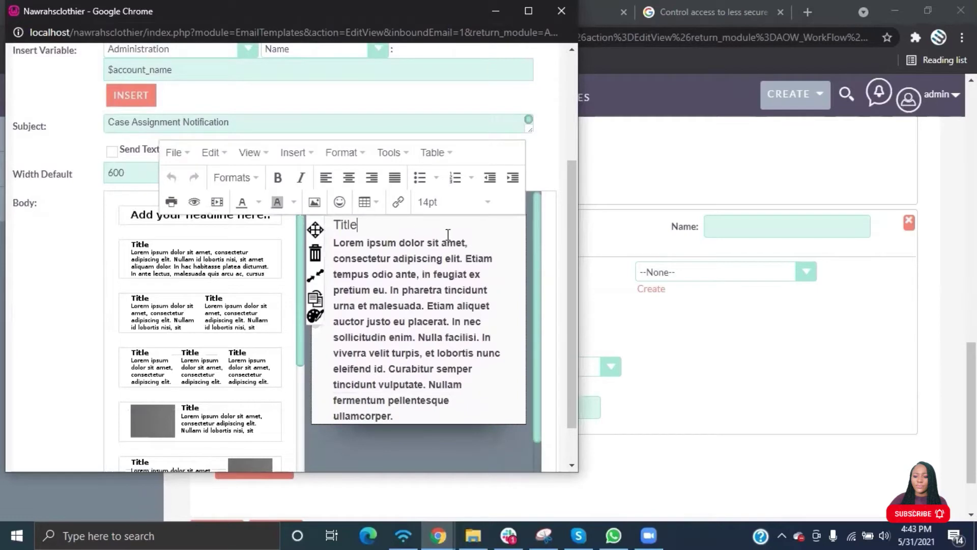
key(BackSpace)
key(BackSpace)
key(BackSpace)
key(BackSpace)
text(Hello)
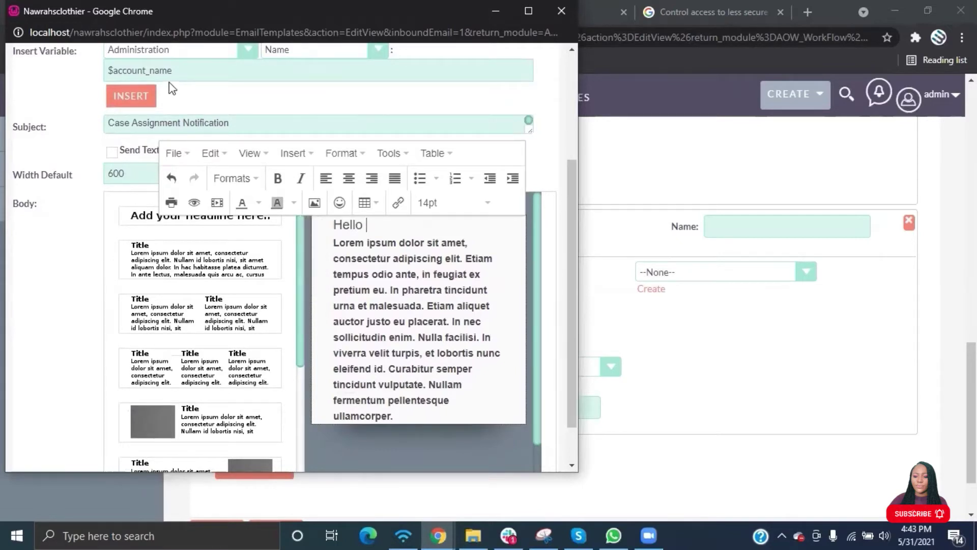
Insert the Case assigned user name variable ($acase_assigned_user_name) after 'Hello'.
scroll(240, 70, up, 1)
click(248, 80)
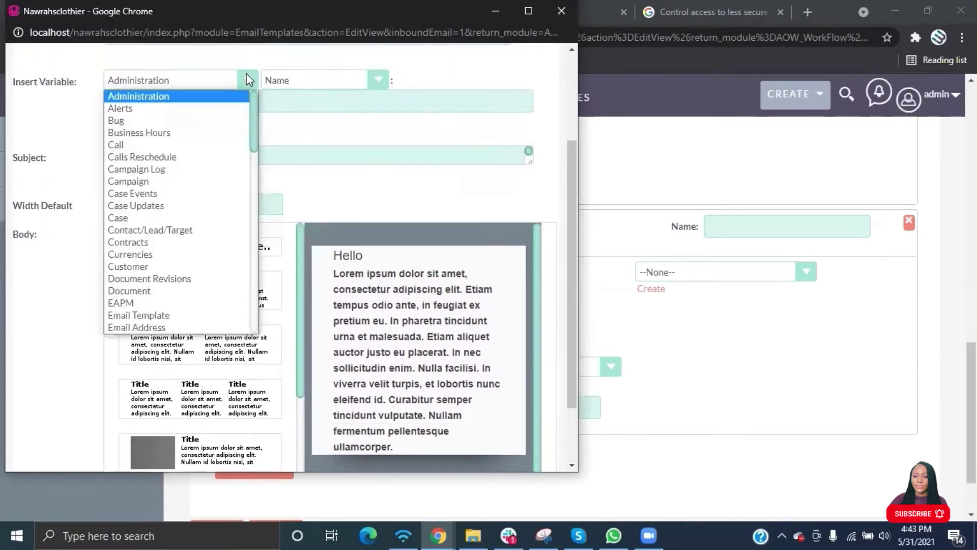
text(case)
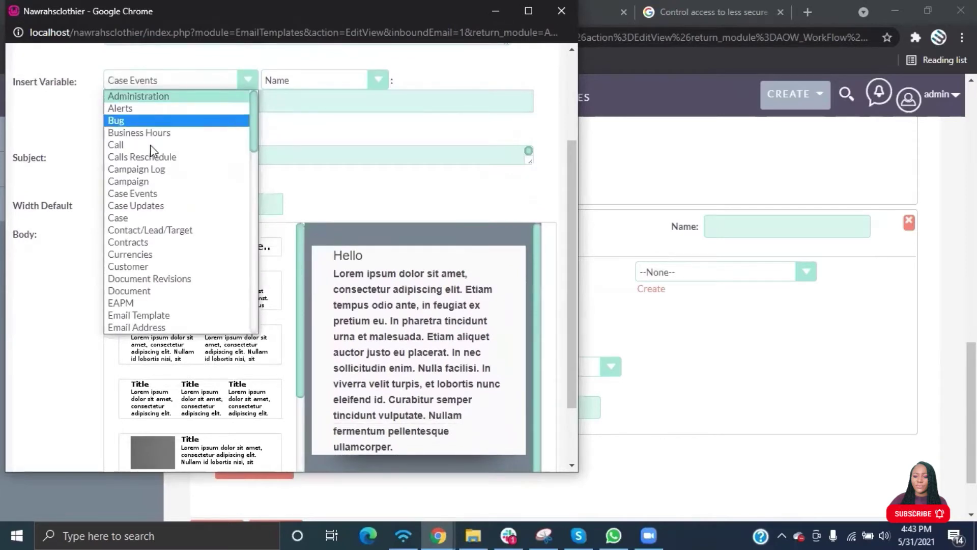
click(118, 218)
click(390, 77)
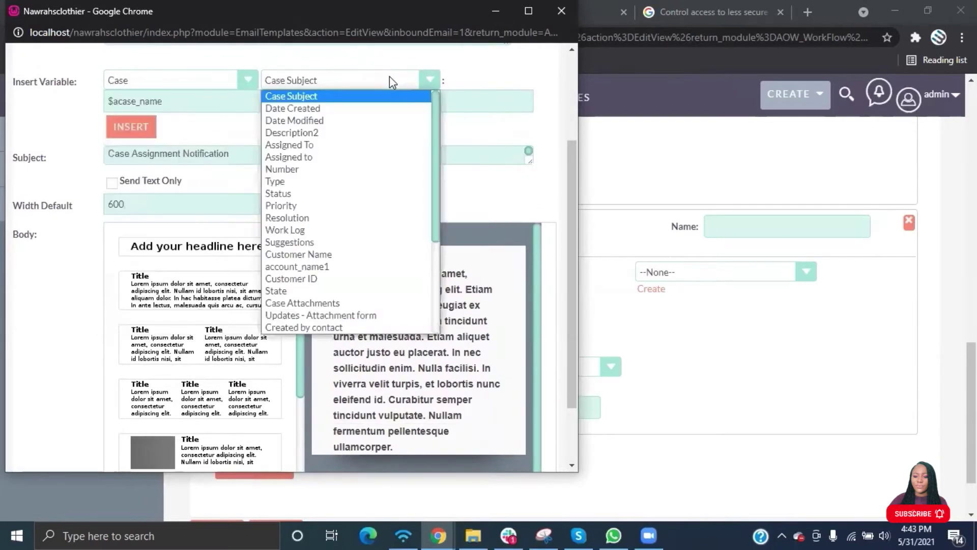
click(294, 159)
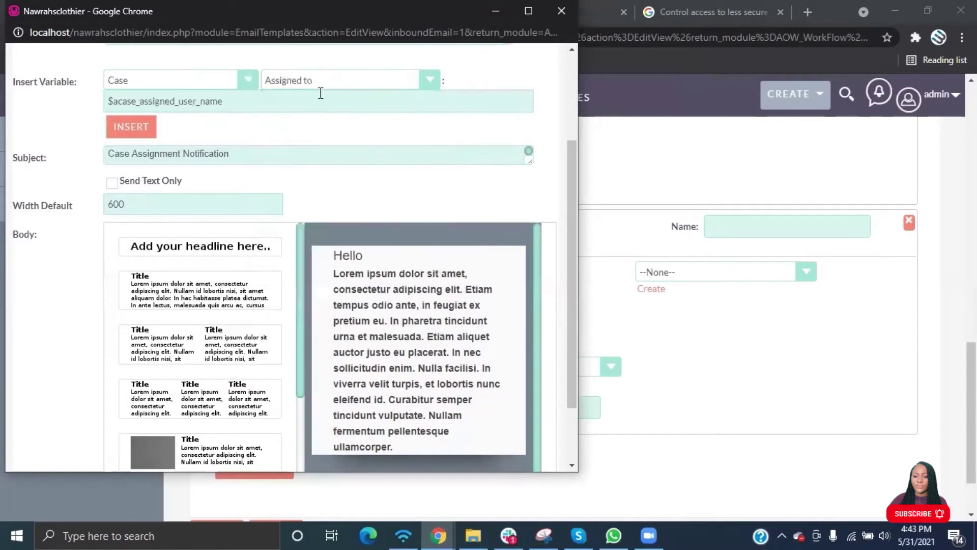
click(323, 81)
click(299, 145)
click(304, 81)
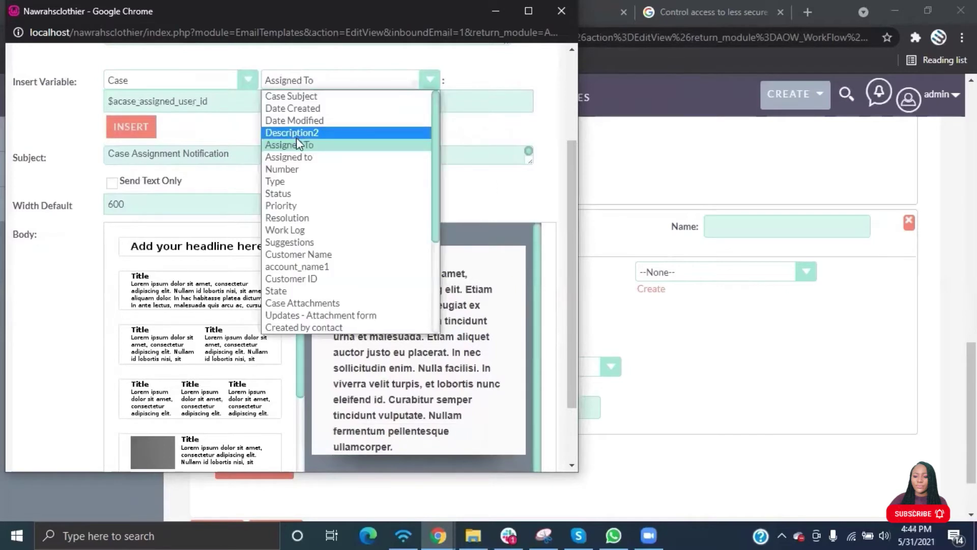
click(299, 159)
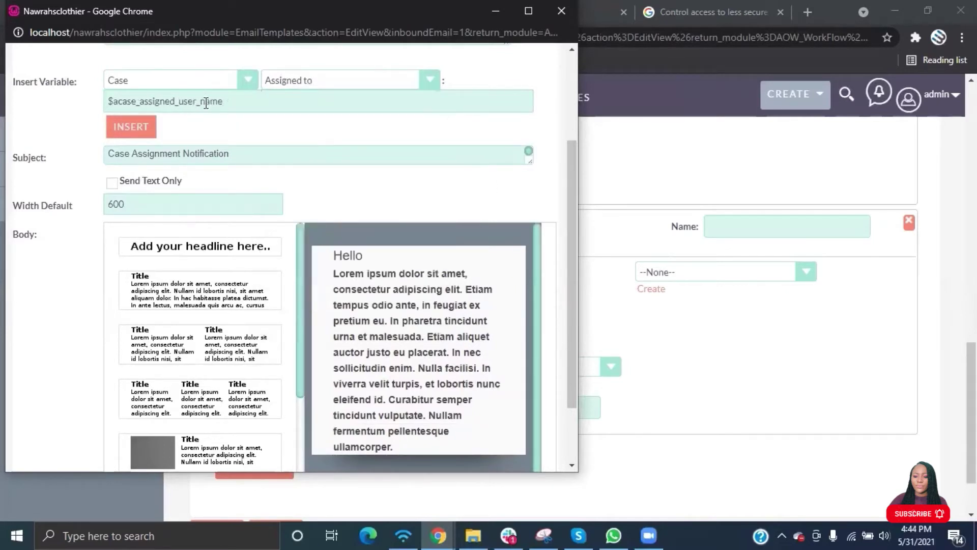
click(377, 262)
click(131, 127)
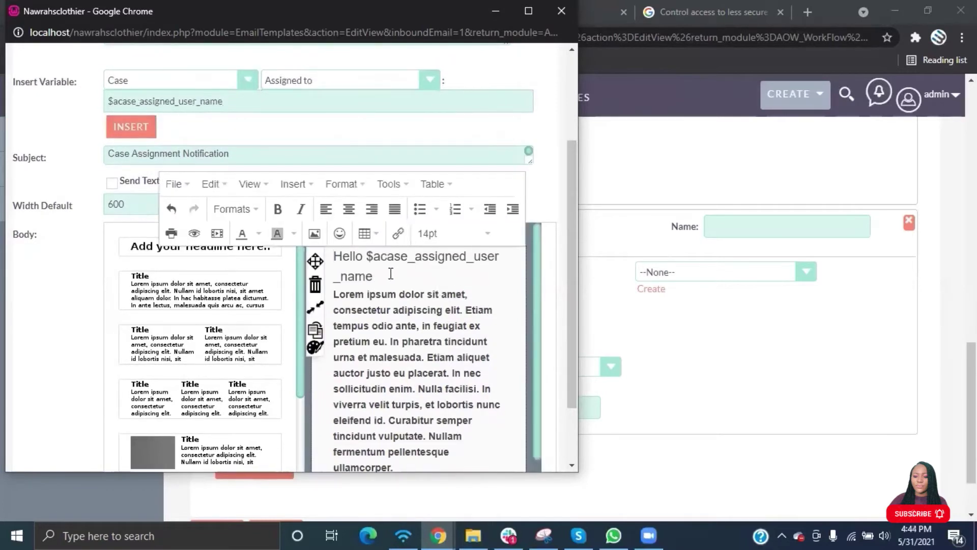
Add 'This is to notify you that a case has been assigned to you.' and delete the Lorem ipsum filler.
text(,)
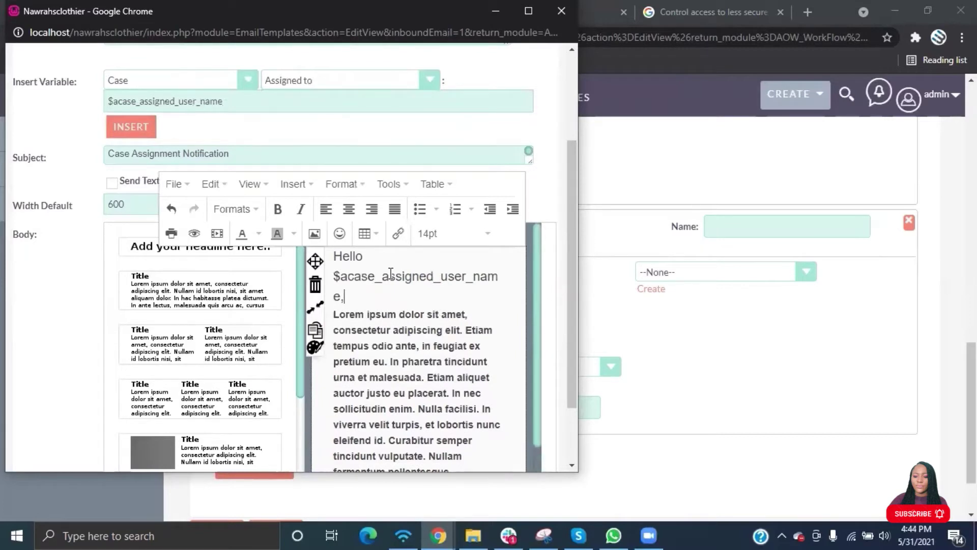
key(Return)
text(This is to notify)
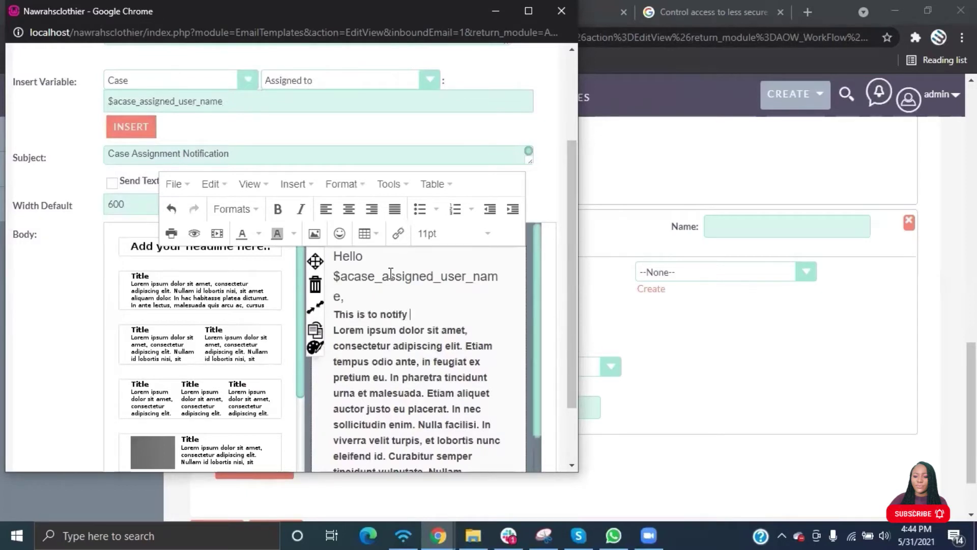
text( you that a case has been assig)
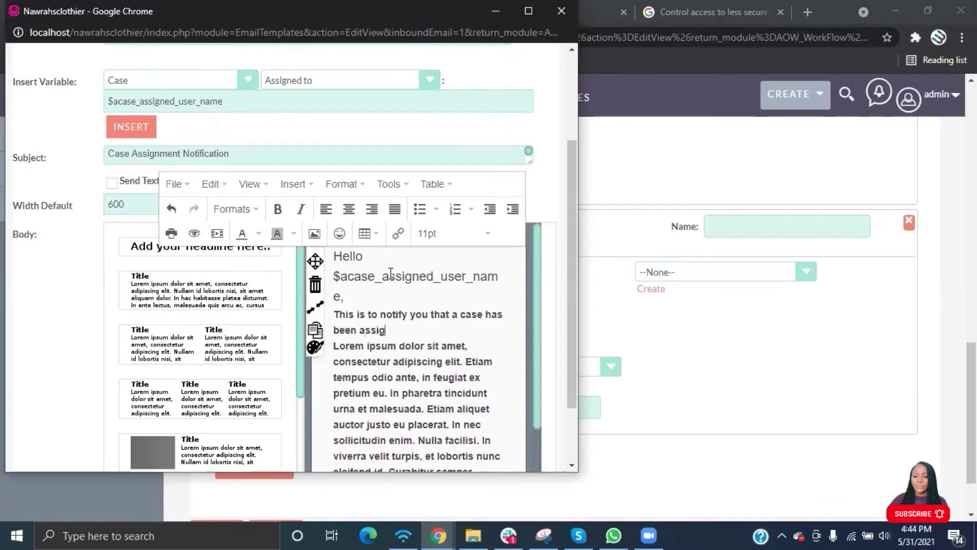
text(ned to you.)
key(Delete)
key(Delete)
key(Delete)
key(Delete)
key(Delete)
key(Delete)
key(Delete)
key(Delete)
key(Delete)
key(Delete)
key(Delete)
key(Delete)
key(Delete)
key(Delete)
key(Delete)
key(Delete)
key(Delete)
key(Delete)
key(Delete)
key(Delete)
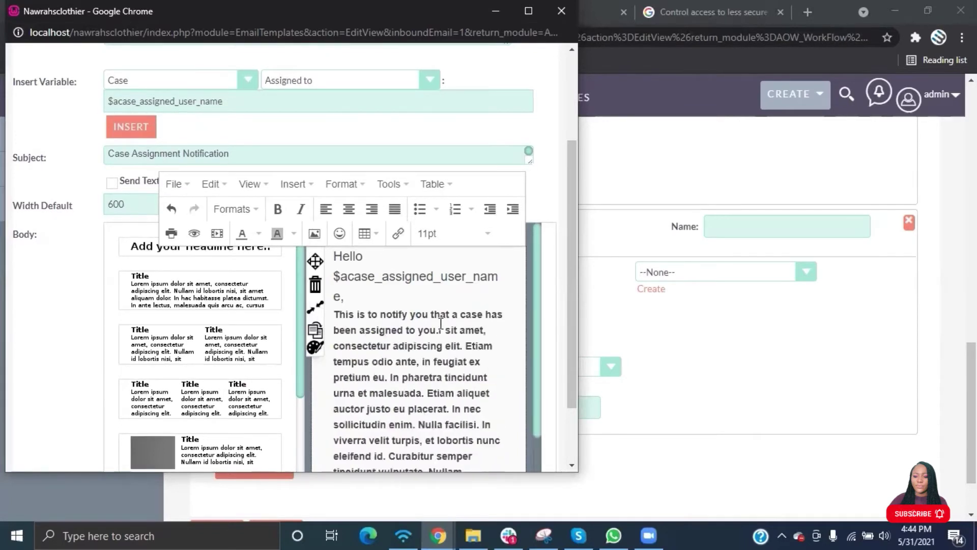
key(Delete)
key(Delete)
key(Delete)
key(Delete)
key(Delete)
key(Delete)
key(Delete)
key(Delete)
key(Delete)
key(Delete)
key(Delete)
key(Delete)
key(Delete)
key(Delete)
key(Delete)
key(Delete)
key(Delete)
key(Delete)
key(Delete)
key(Delete)
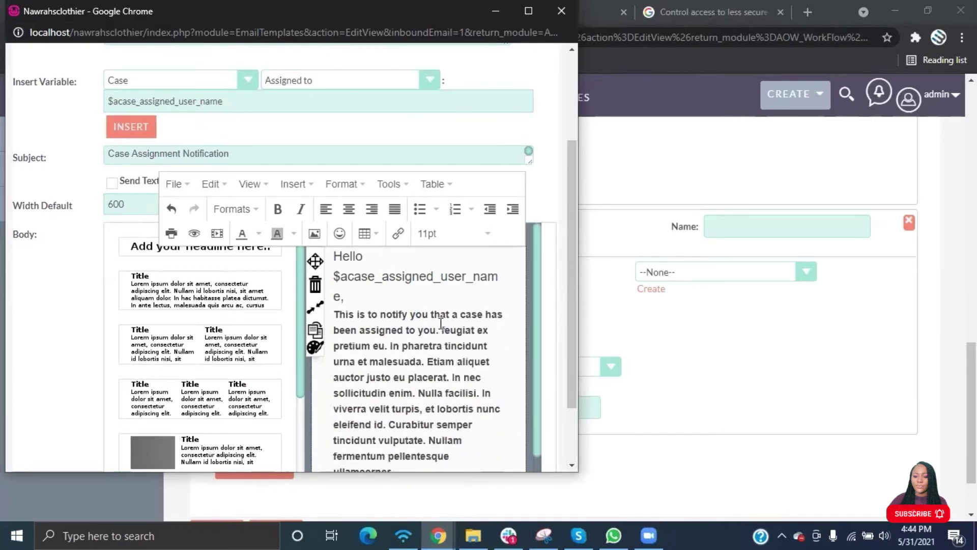
key(Delete)
key(Delete)
key(Delete)
key(Delete)
key(Delete)
key(Delete)
key(Delete)
key(Delete)
key(Delete)
key(Delete)
key(Delete)
key(Delete)
key(Delete)
key(Delete)
key(Delete)
key(Delete)
key(Delete)
key(Delete)
key(Delete)
key(Delete)
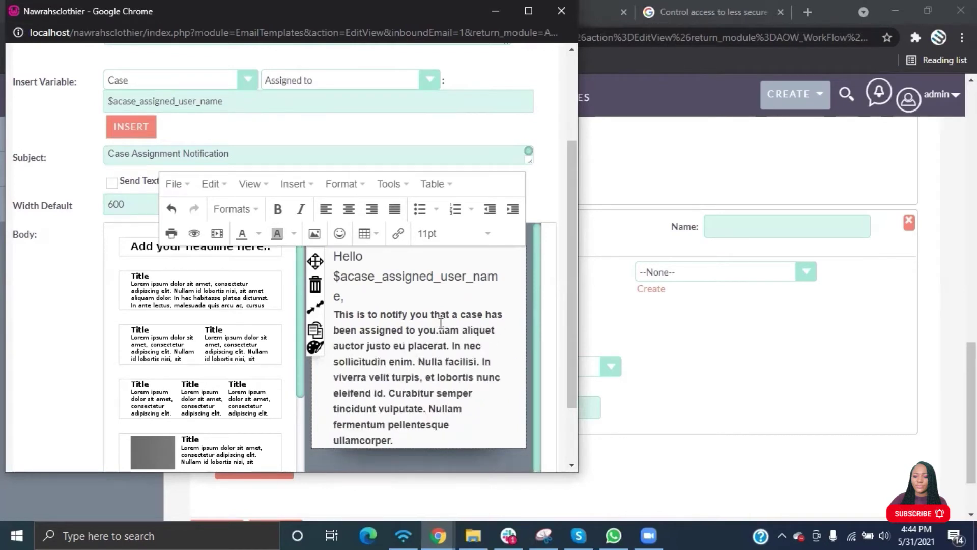
key(Delete)
key(Delete)
key(Delete)
key(Delete)
key(Delete)
key(Delete)
key(Delete)
key(Delete)
key(Delete)
key(Delete)
key(Delete)
key(Delete)
key(Delete)
key(Delete)
key(Delete)
key(Delete)
key(Delete)
key(Delete)
key(Delete)
key(Delete)
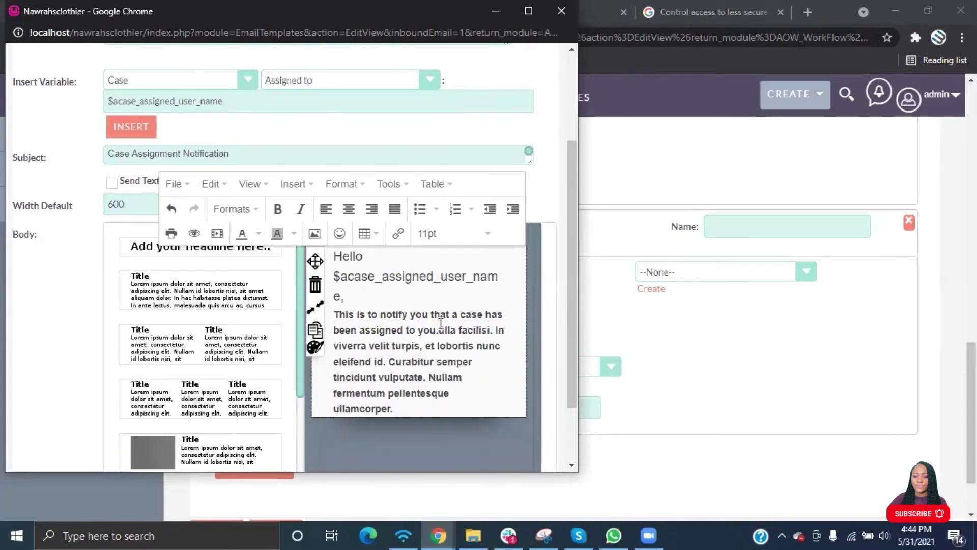
key(Delete)
key(Delete)
key(Delete)
key(Delete)
key(Delete)
key(Delete)
key(Delete)
key(Delete)
key(Delete)
key(Delete)
key(Delete)
key(Delete)
key(Delete)
key(Delete)
key(Delete)
key(Delete)
key(Delete)
key(Delete)
key(Delete)
key(Delete)
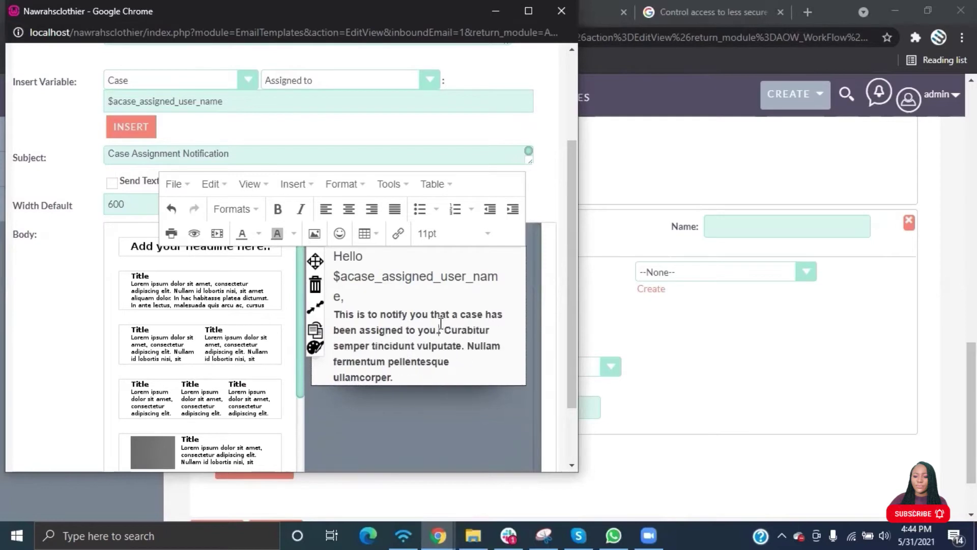
key(Delete)
key(Delete)
key(Delete)
key(Delete)
key(Delete)
key(Delete)
key(Delete)
key(Delete)
key(Delete)
key(Delete)
key(Delete)
key(Delete)
key(Delete)
key(Delete)
key(Delete)
key(Delete)
key(Delete)
key(Delete)
key(Delete)
key(Delete)
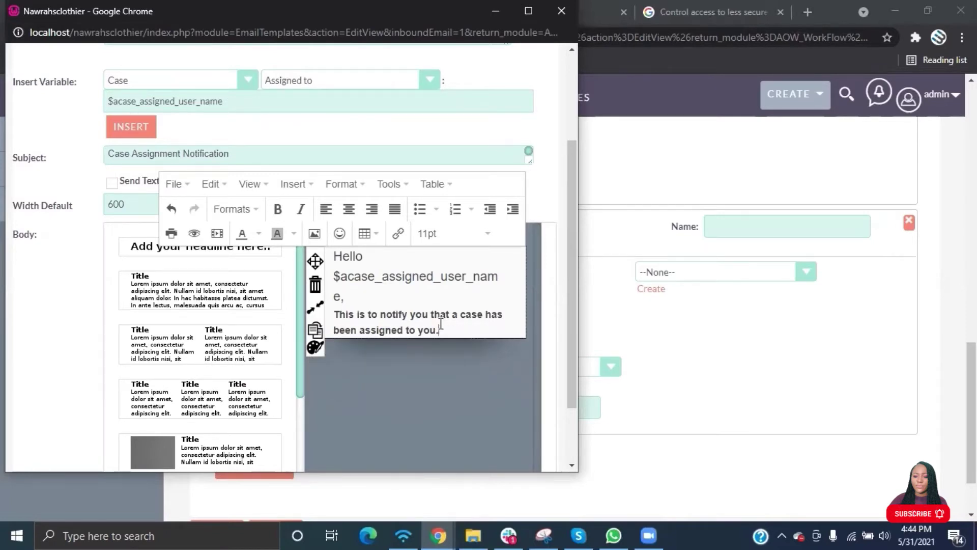
Close the body with the sign-off 'Warm Regards' on a new line.
key(Return)
text(Wa)
key(BackSpace)
key(BackSpace)
key(BackSpace)
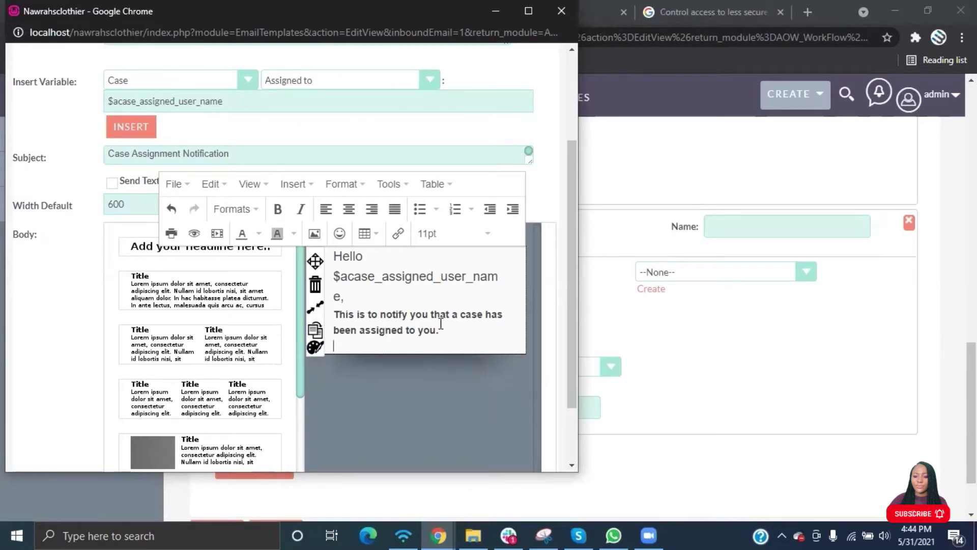
text(Warm Regards.)
scroll(441, 324, up, 1)
scroll(441, 324, down, 2)
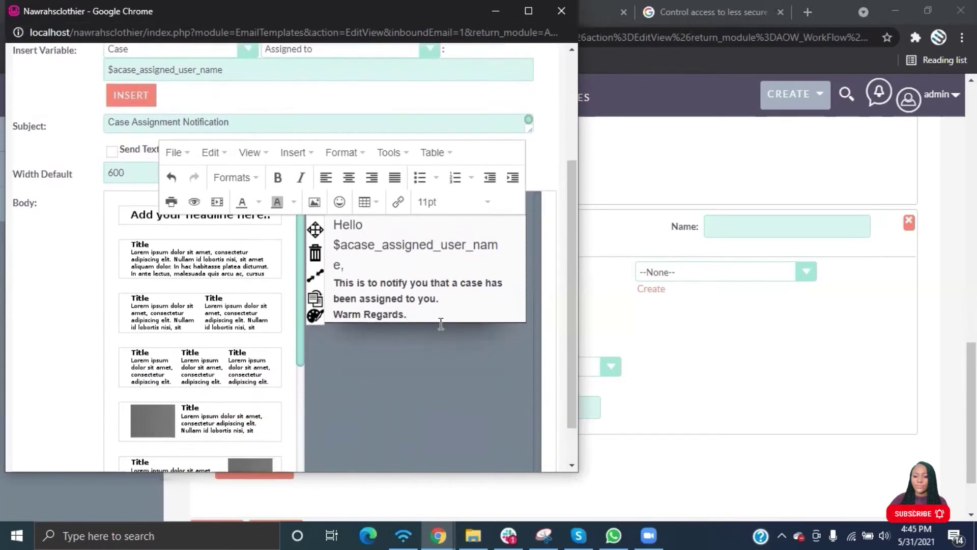
Save the Case Assignment Notification template to the email action, then save the Case Assignment Workflow.
scroll(441, 324, up, 4)
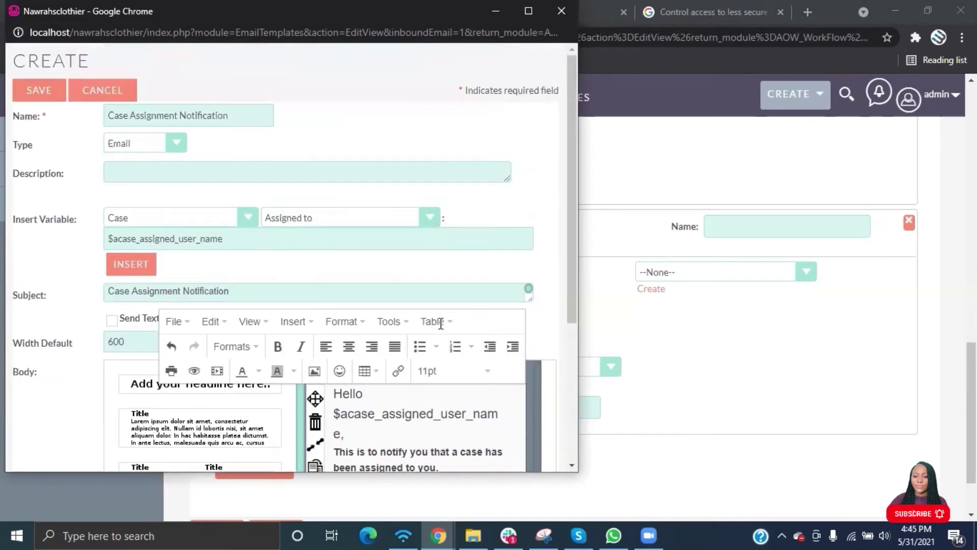
click(33, 92)
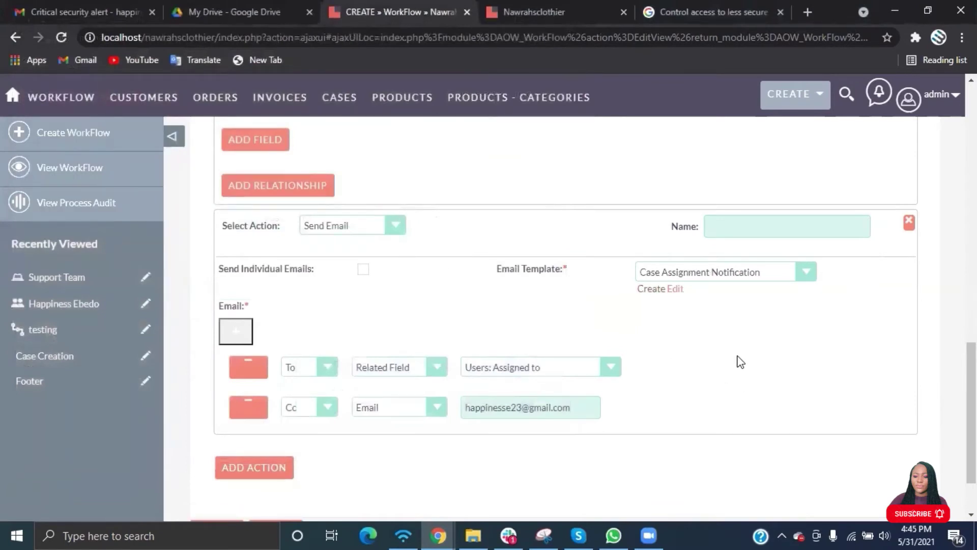
scroll(741, 362, down, 2)
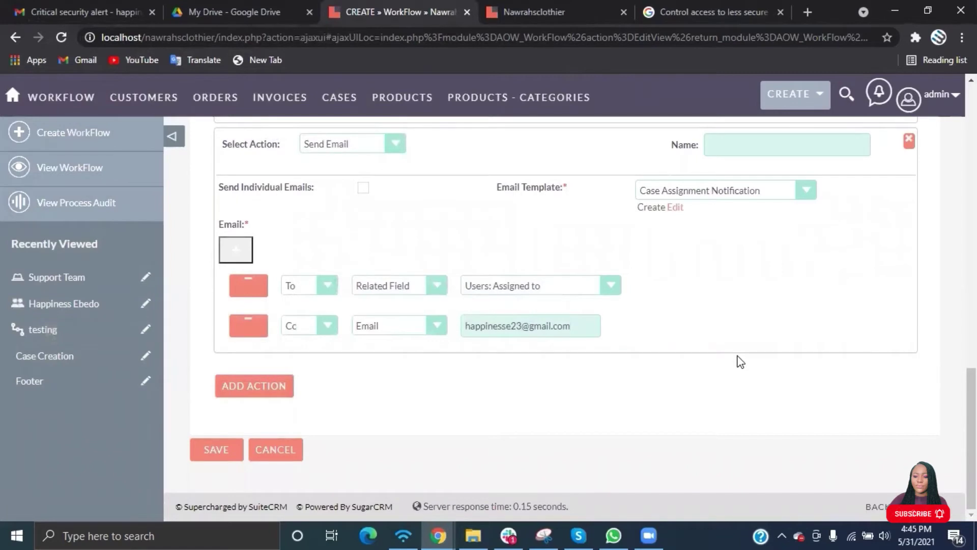
scroll(738, 361, up, 2)
scroll(737, 360, down, 2)
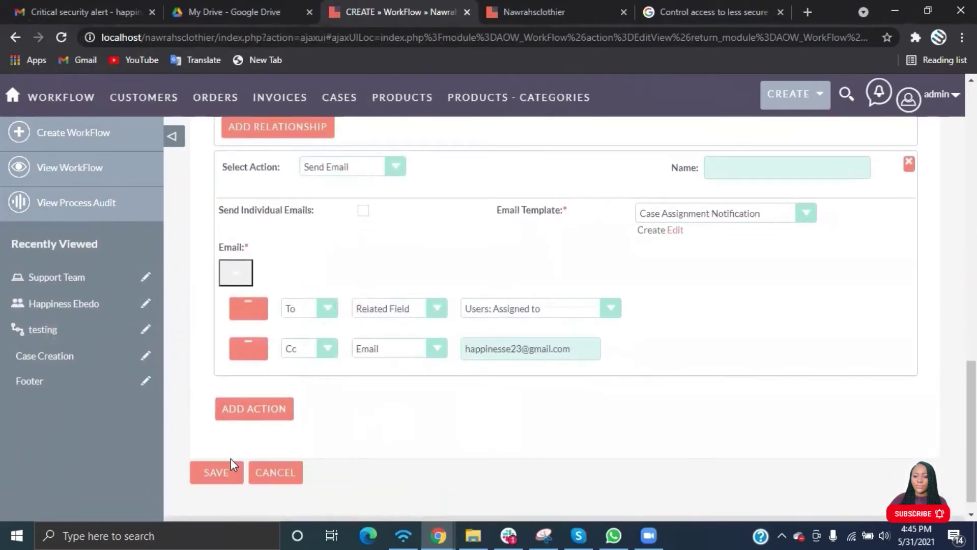
click(215, 474)
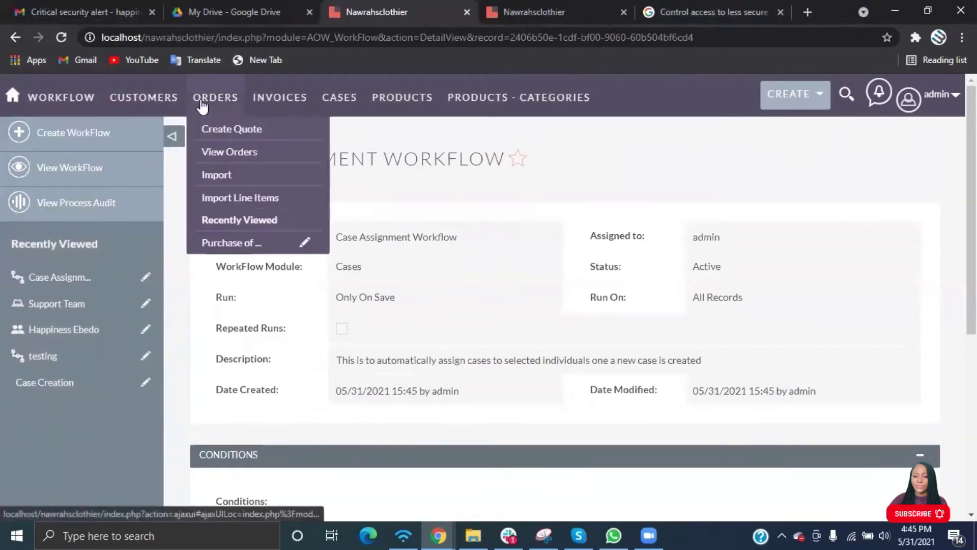
Check the existing testing case, then start a new case with subject 'Testing workflow'.
mouse_move(340, 98)
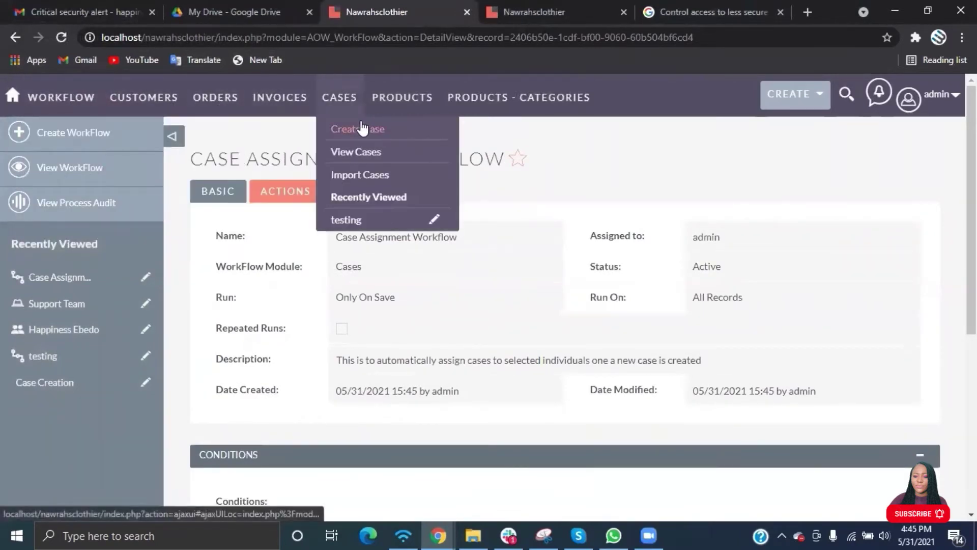
click(340, 152)
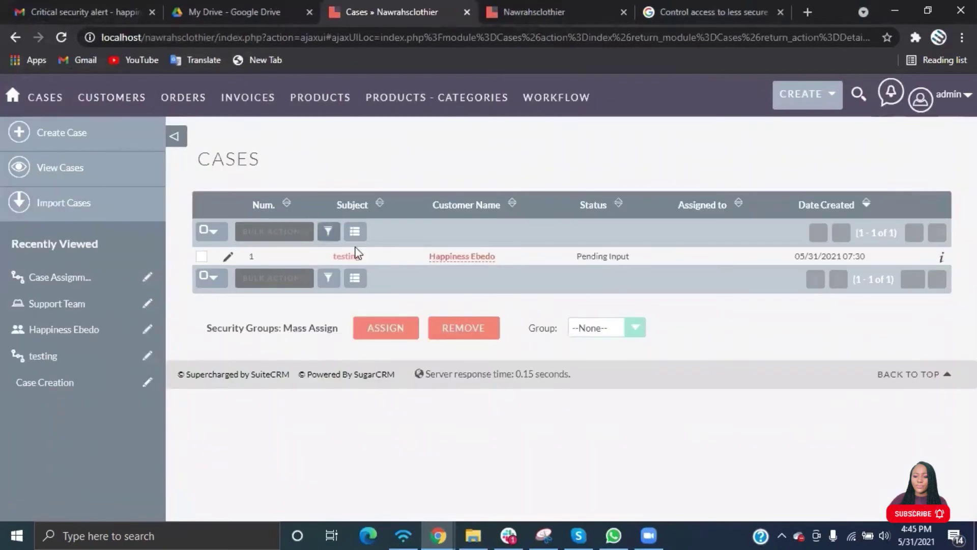
click(349, 257)
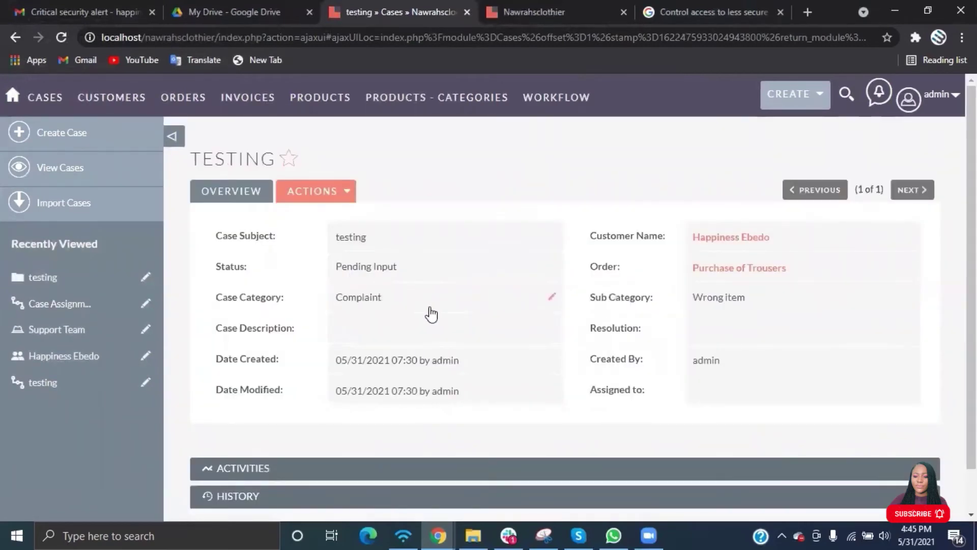
click(80, 132)
click(380, 283)
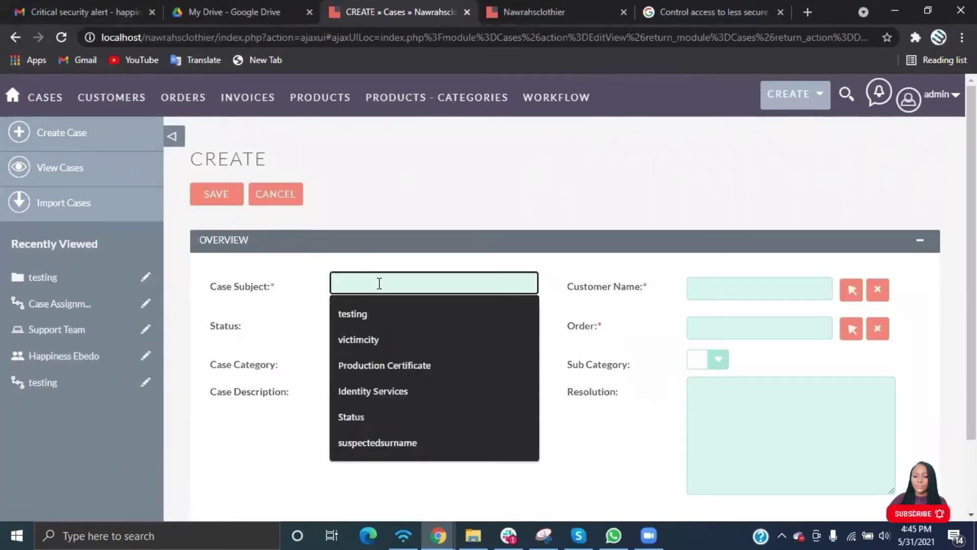
text(Testing)
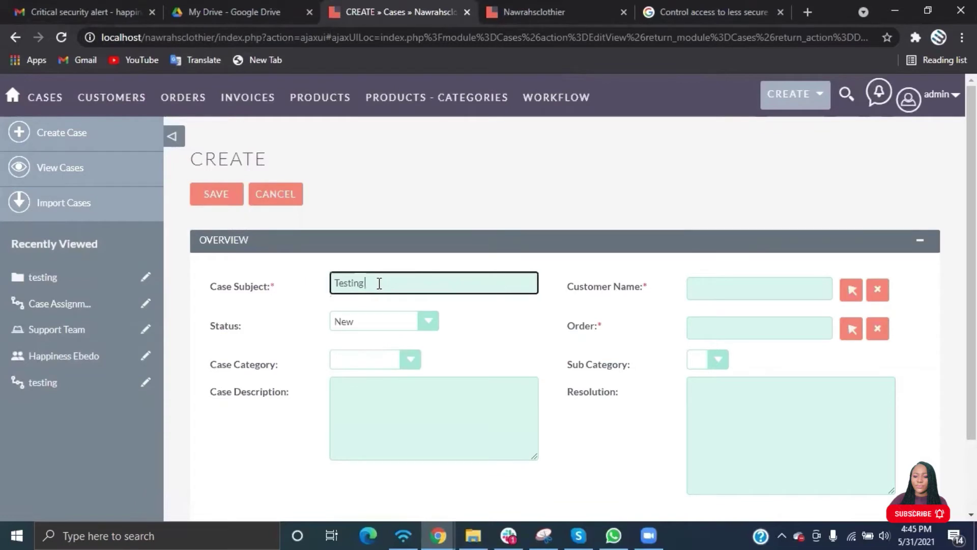
text( workflow)
Link a customer and the Purchase of Trousers order, and set category to Complaint.
click(849, 291)
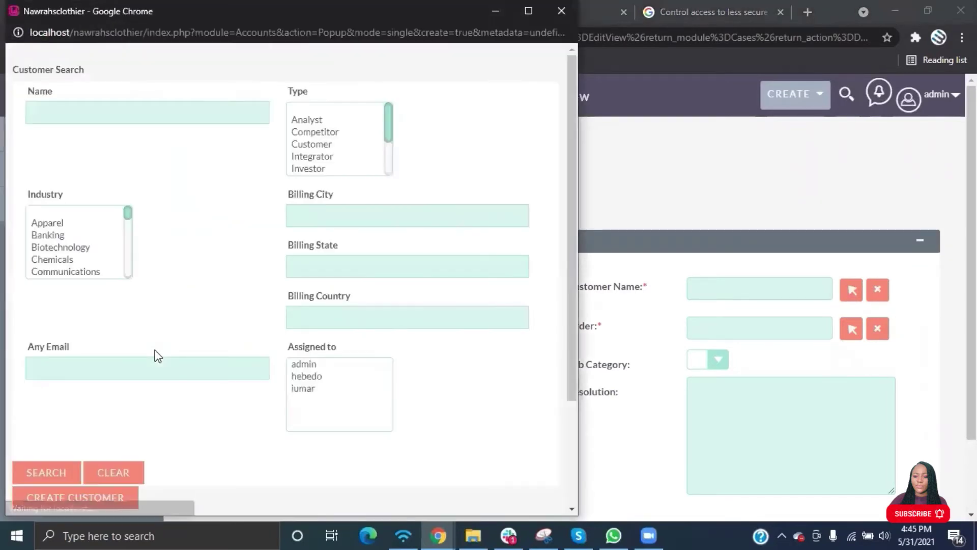
scroll(154, 353, down, 3)
click(53, 477)
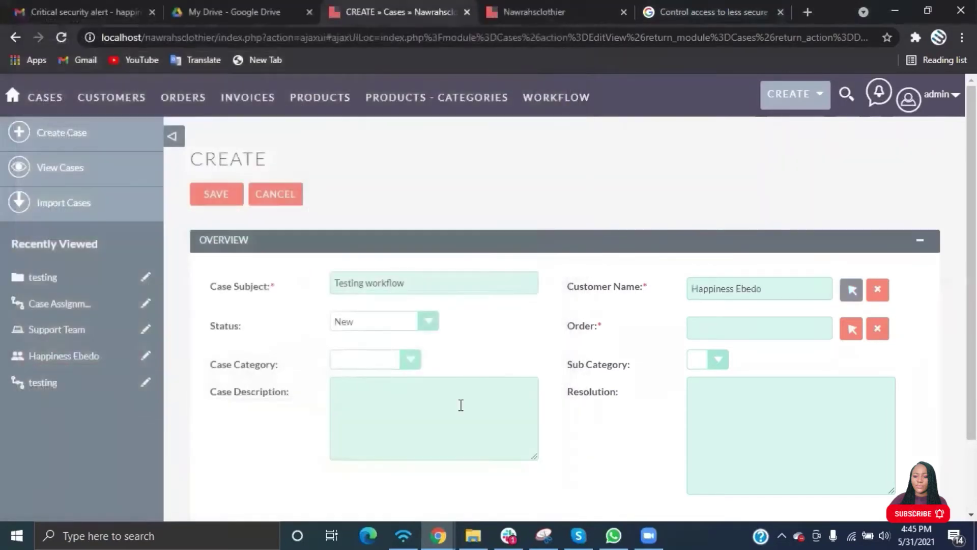
click(852, 329)
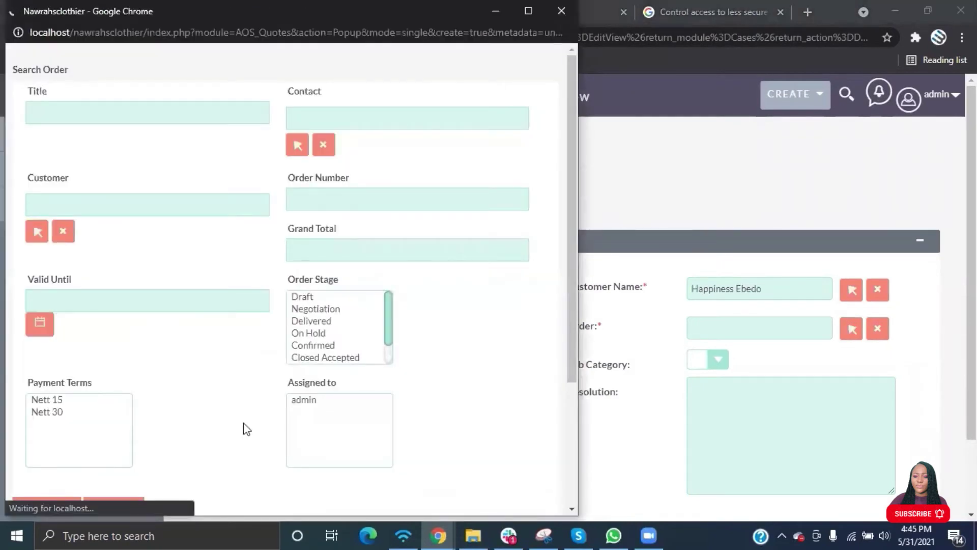
scroll(243, 422, down, 3)
click(86, 475)
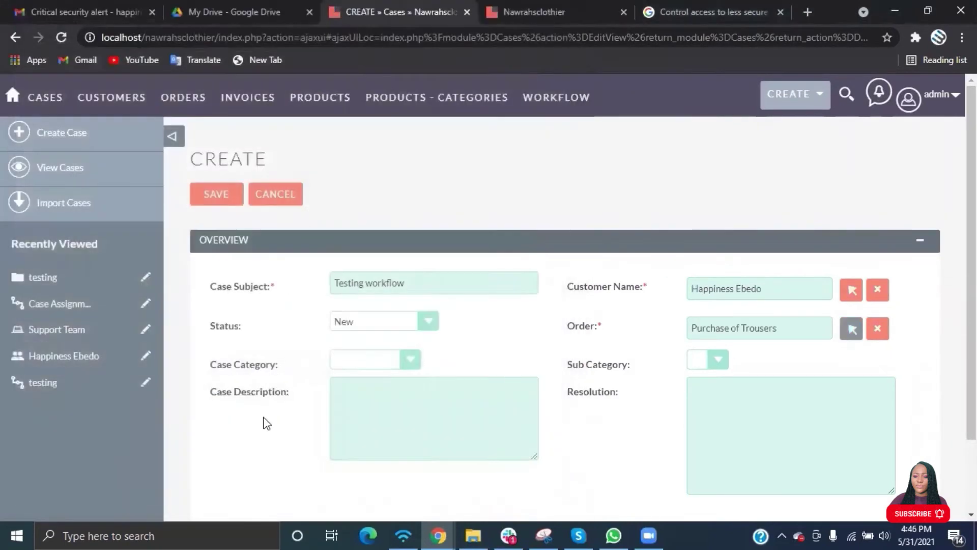
click(403, 360)
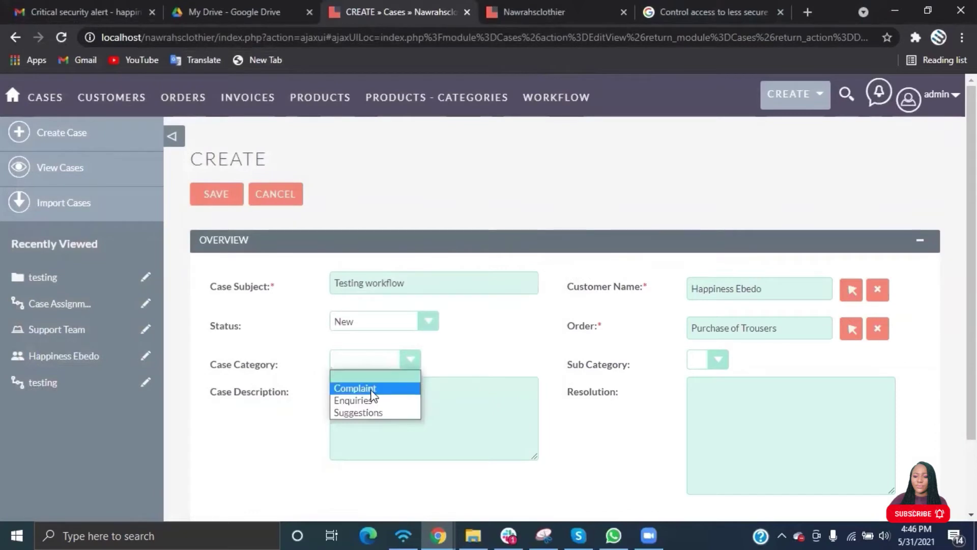
click(357, 388)
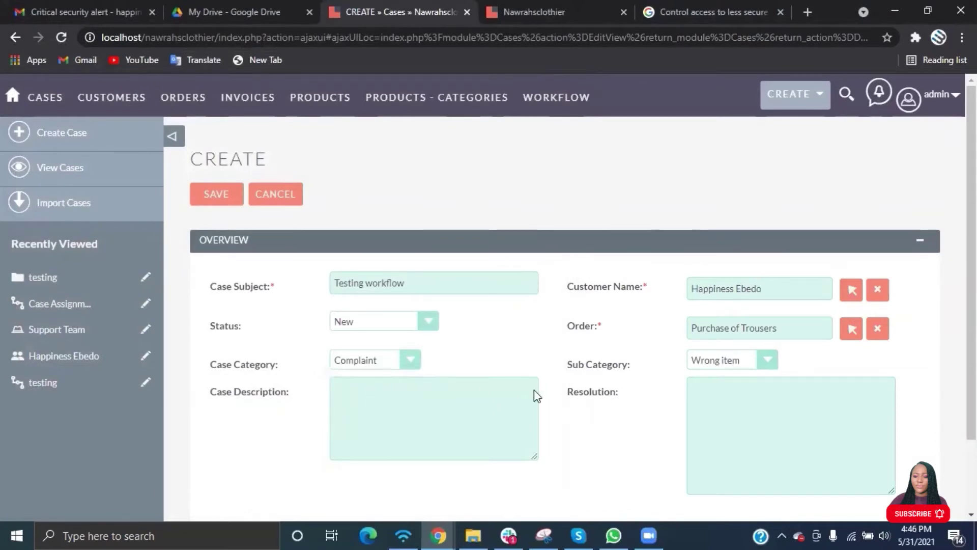
Enter the description 'I will like to complain about the trouser i purchased' and save the case.
click(411, 424)
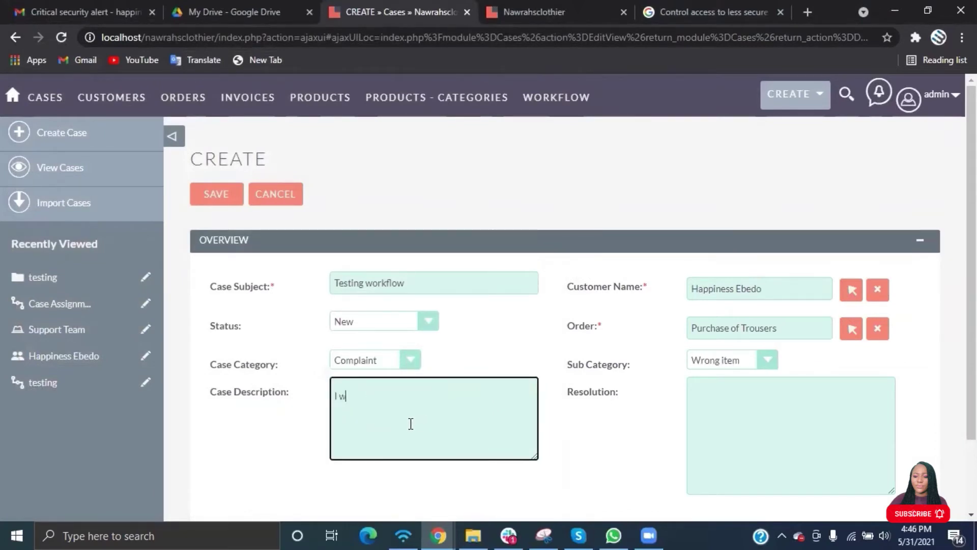
text(I will like to complain abo)
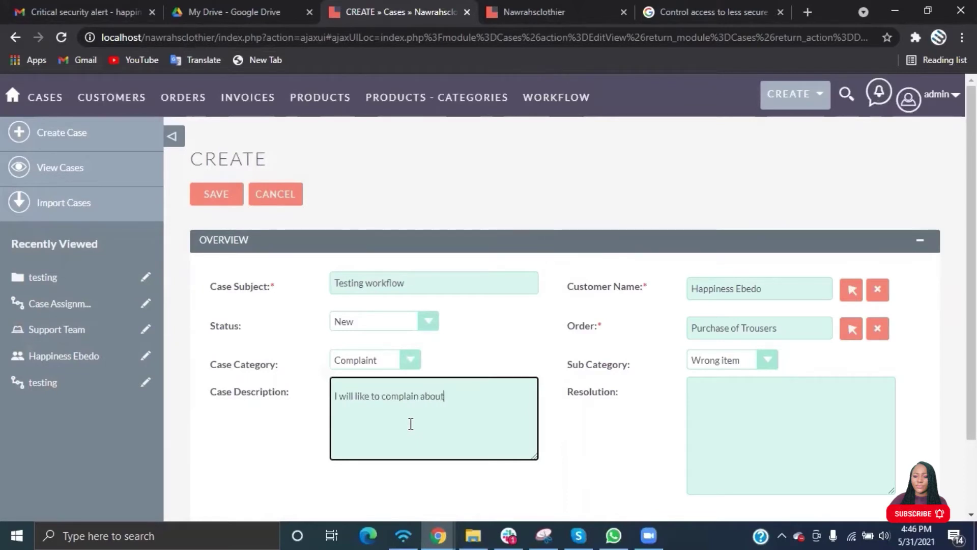
text(ut)
text( the)
text( dres)
text(ouser i pur)
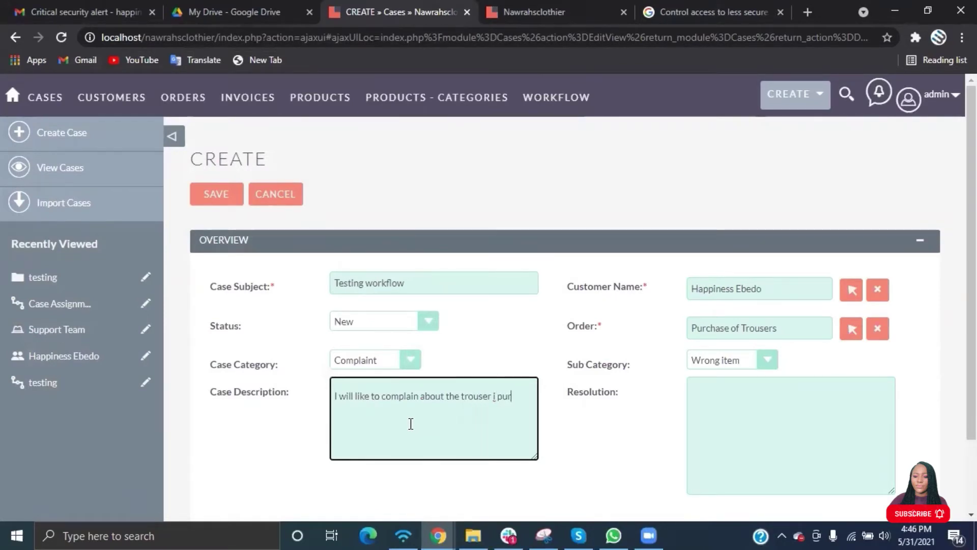
text(chased.)
scroll(411, 423, down, 2)
scroll(411, 424, up, 2)
click(218, 194)
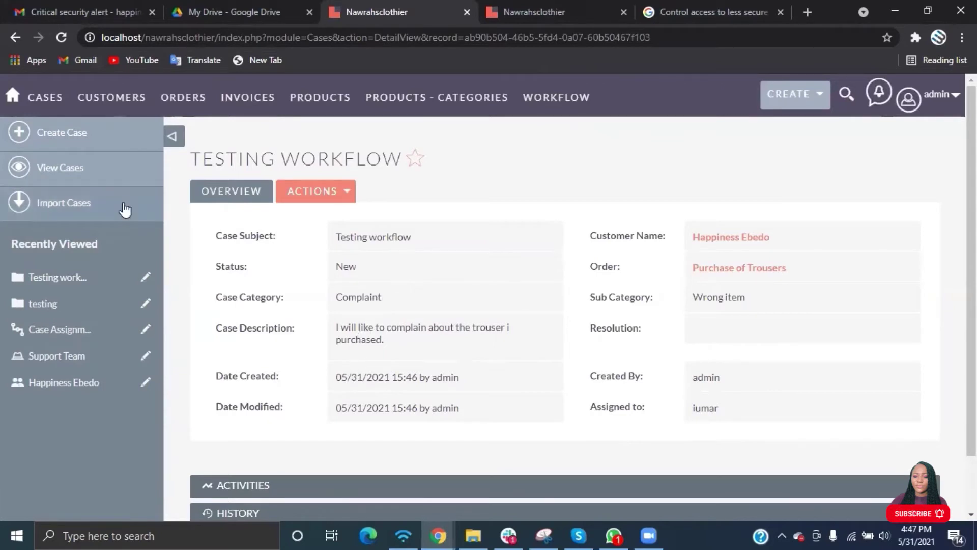
Check the cases list and reopen the Testing workflow case's detail view.
click(90, 165)
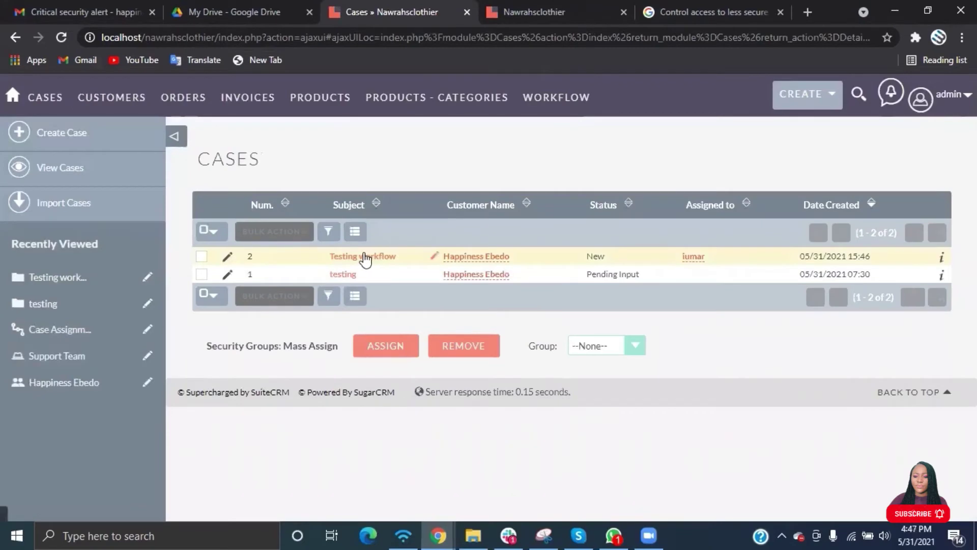
click(365, 257)
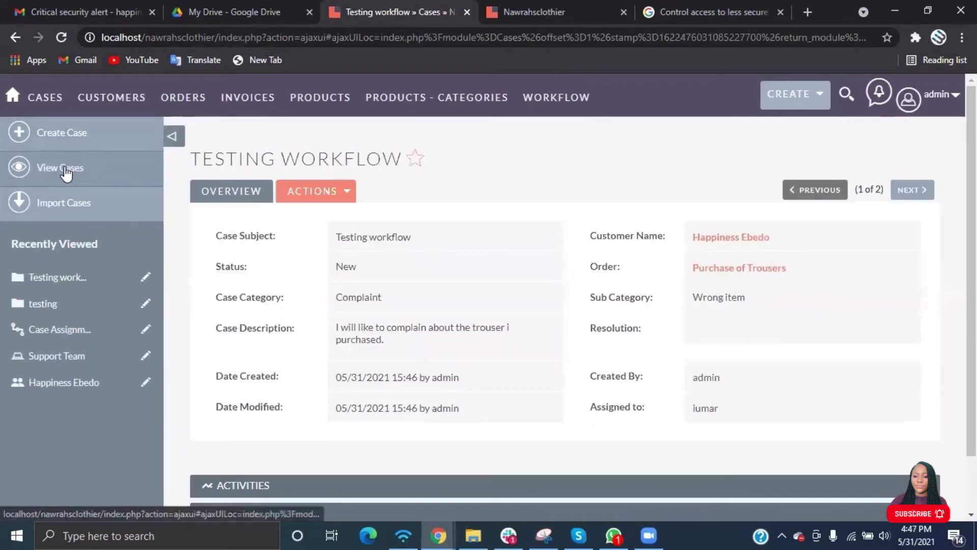
click(63, 169)
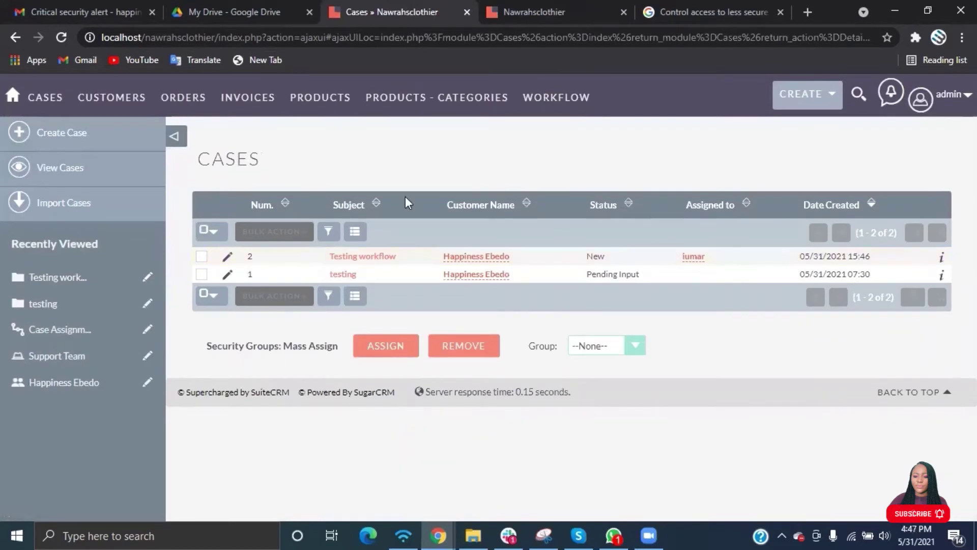
click(331, 258)
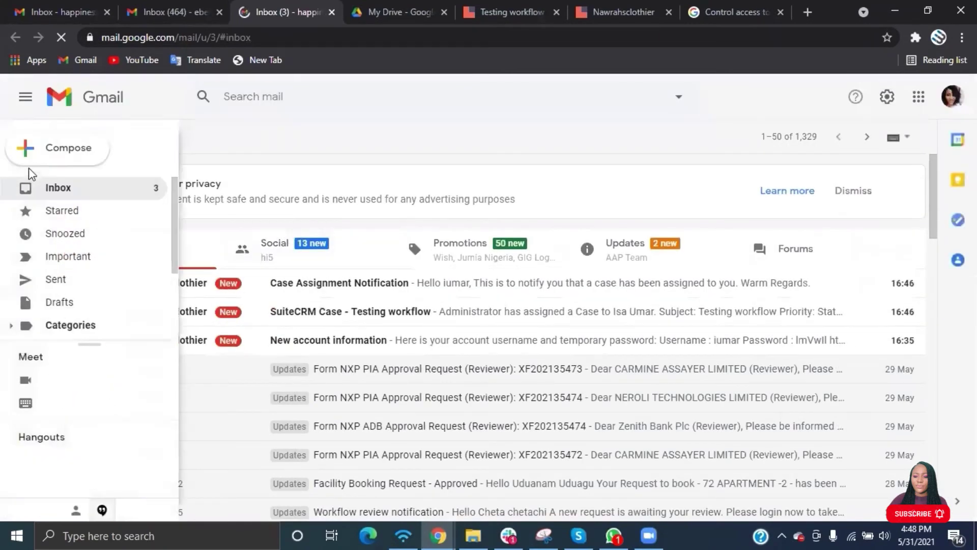
Read the Case Assignment Notification email in Gmail, then return to the inbox.
click(32, 193)
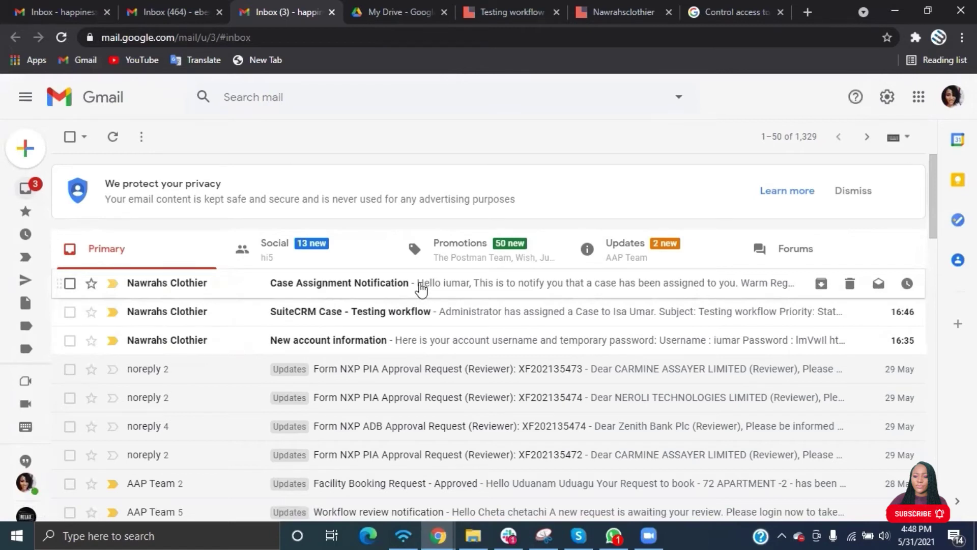
click(421, 290)
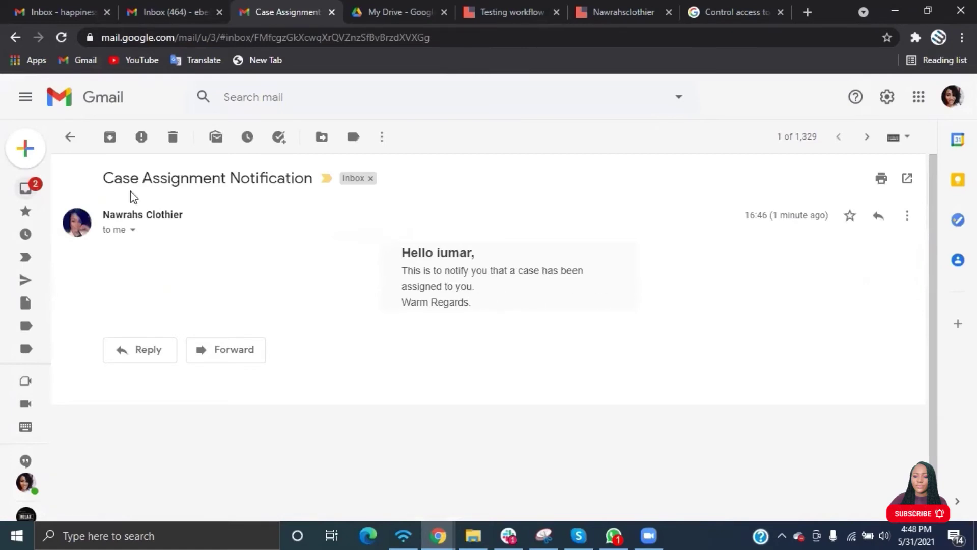
click(27, 187)
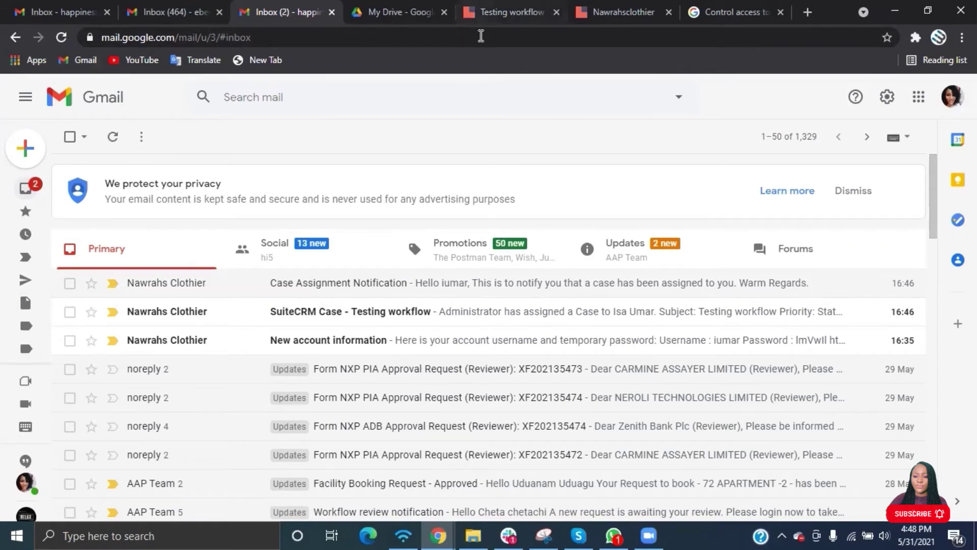
Uncheck Assignment Notifications in SuiteCRM's Admin > Email Settings and save the settings.
key(ctrl+5)
click(942, 94)
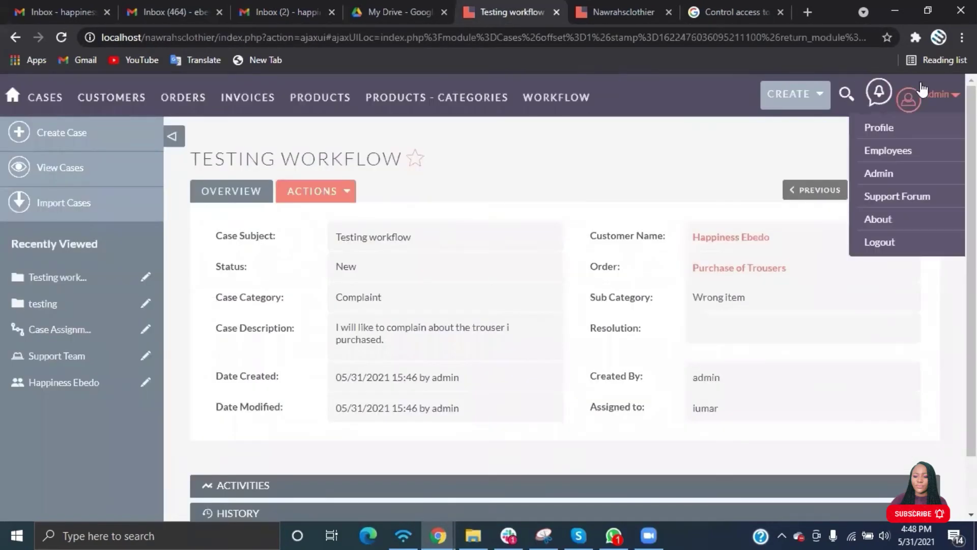
click(890, 173)
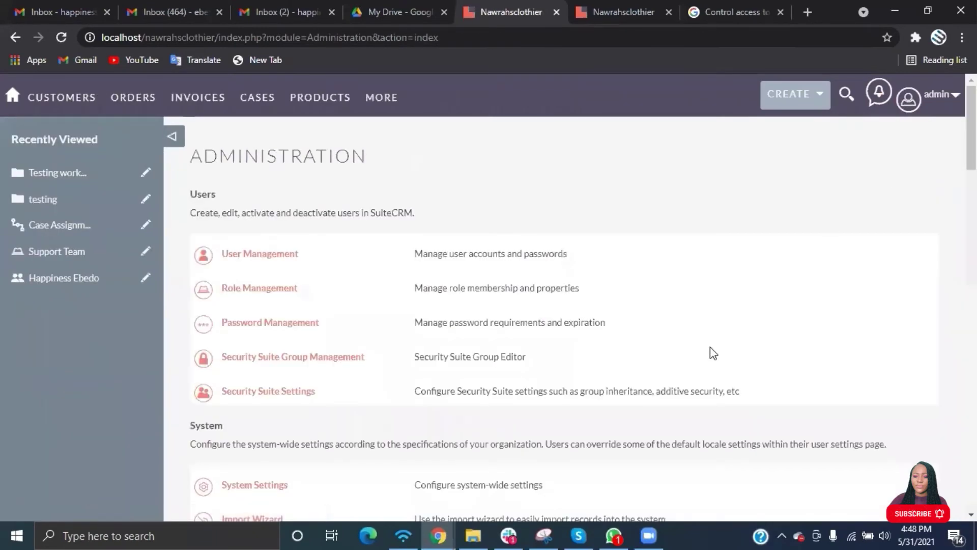
scroll(710, 348, down, 10)
scroll(710, 348, down, 7)
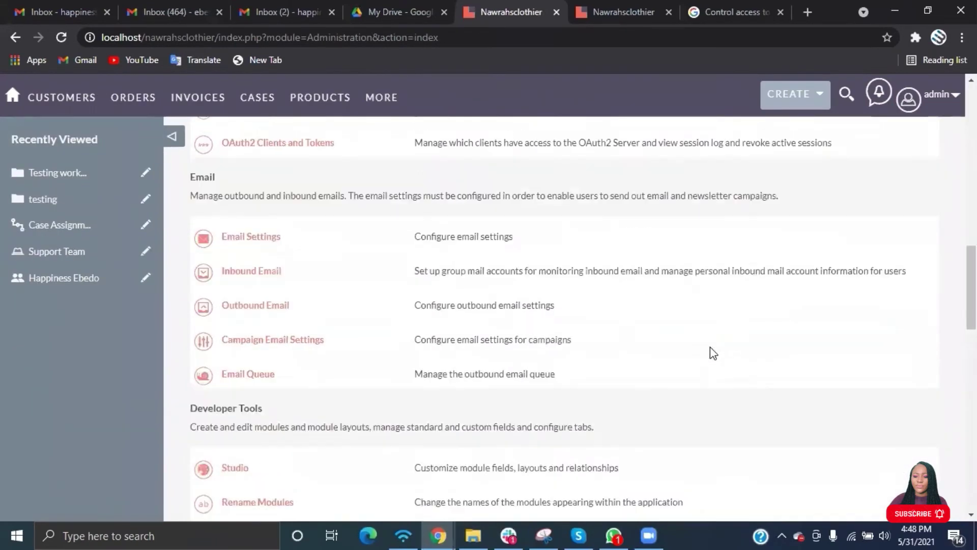
click(260, 173)
scroll(547, 378, down, 3)
scroll(546, 378, down, 5)
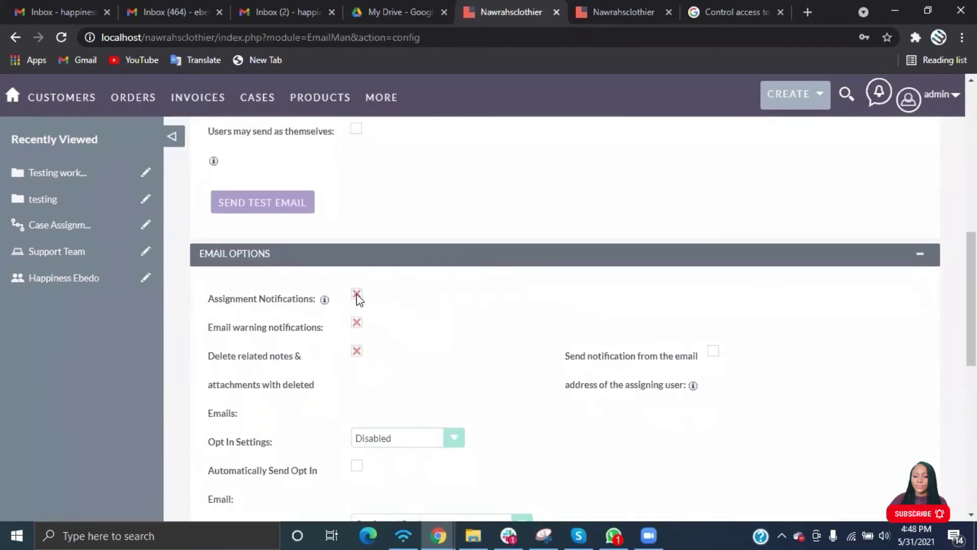
click(357, 295)
scroll(506, 266, up, 8)
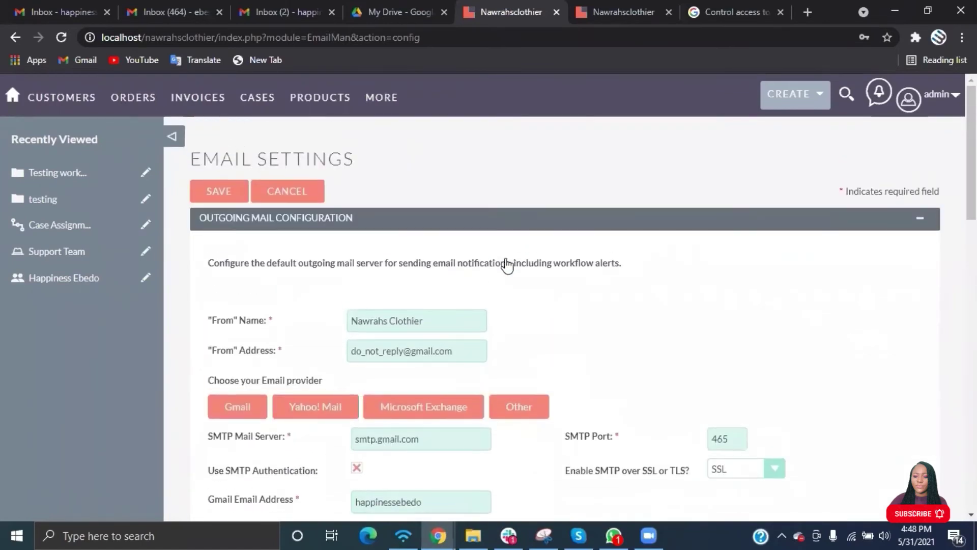
click(218, 191)
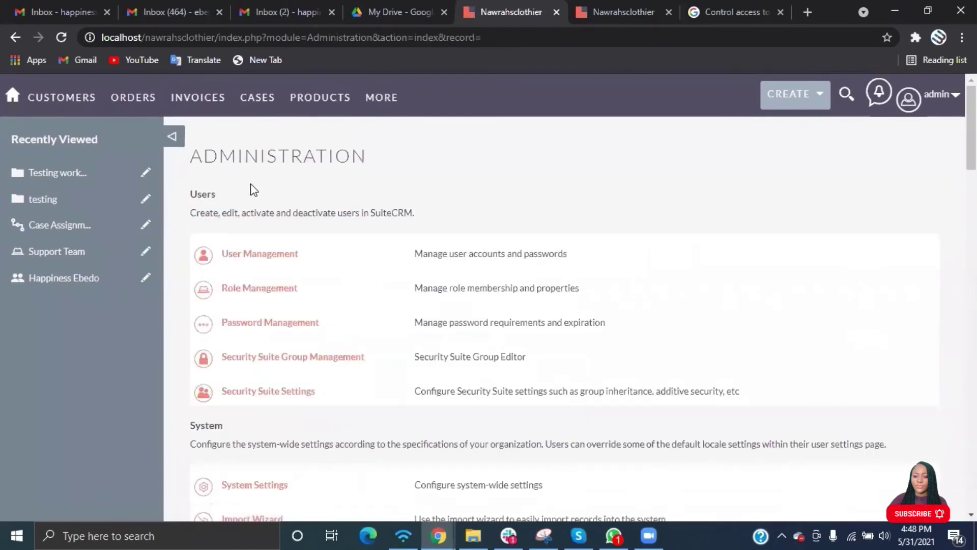
Start a new Testing Workflow case with category Complaint and sub category Wrong item.
mouse_move(279, 105)
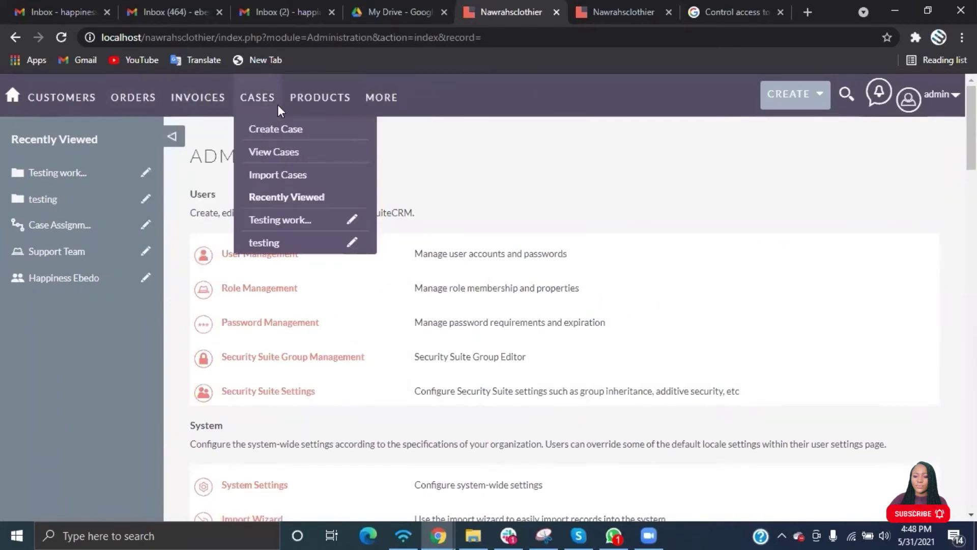
click(270, 130)
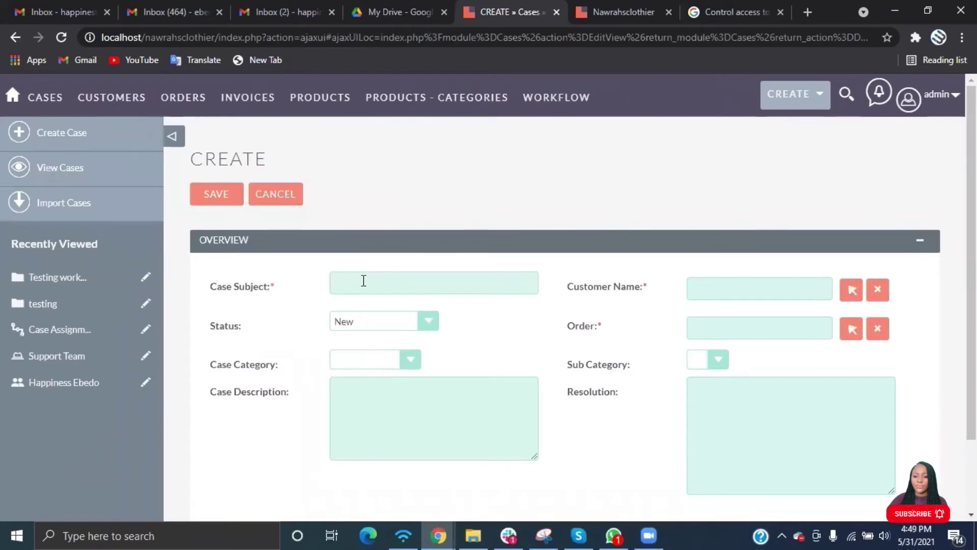
click(363, 280)
text(Testing Workflow 3)
click(375, 359)
click(351, 402)
click(707, 360)
click(715, 387)
Link the customer and Purchase of Trousers order, describe the wrong trouser delivered, and save.
click(851, 290)
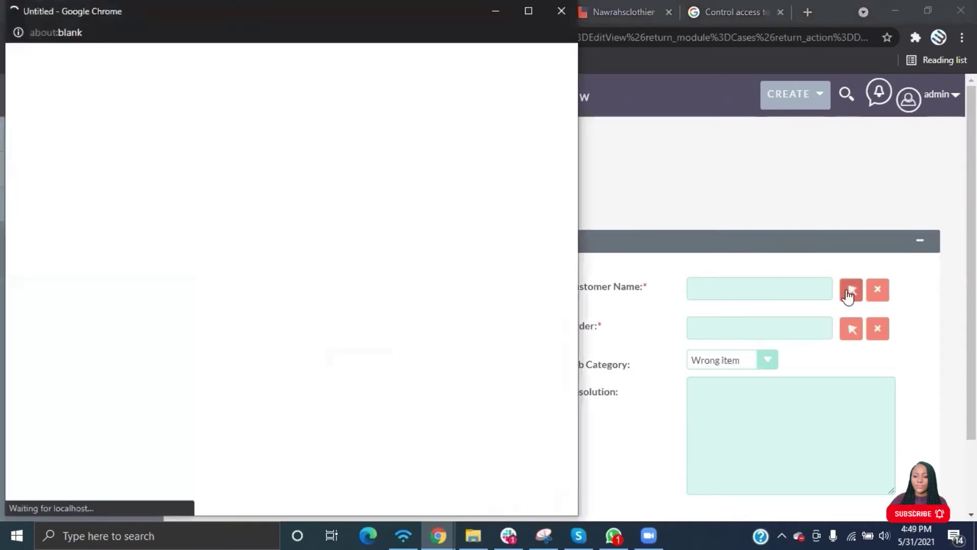
click(47, 474)
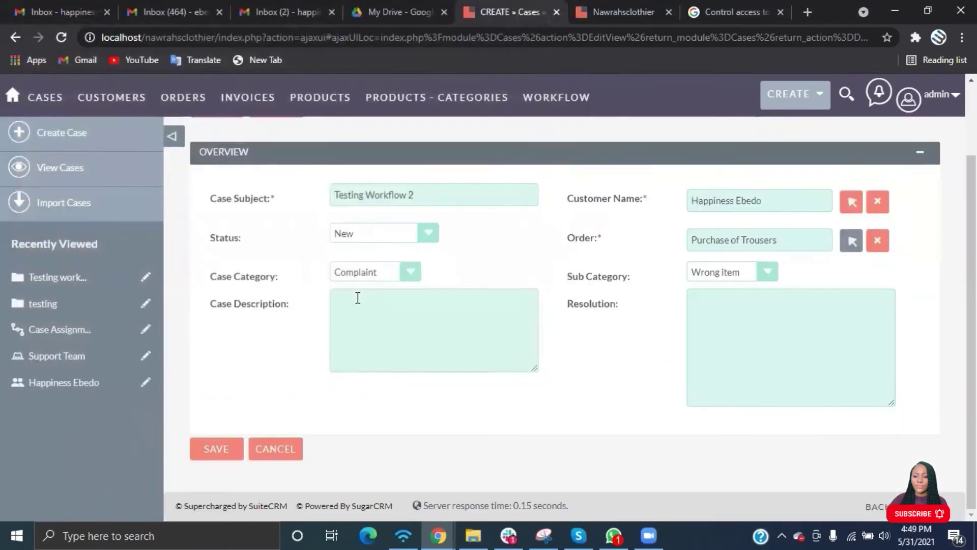
click(358, 298)
text(The class I bought)
key(BackSpace)
key(BackSpace)
key(BackSpace)
key(BackSpace)
key(BackSpace)
key(BackSpace)
key(BackSpace)
key(BackSpace)
key(BackSpace)
key(BackSpace)
key(BackSpace)
key(BackSpace)
key(BackSpace)
key(BackSpace)
key(BackSpace)
text(trouser that was delivered to me is a wrong item)
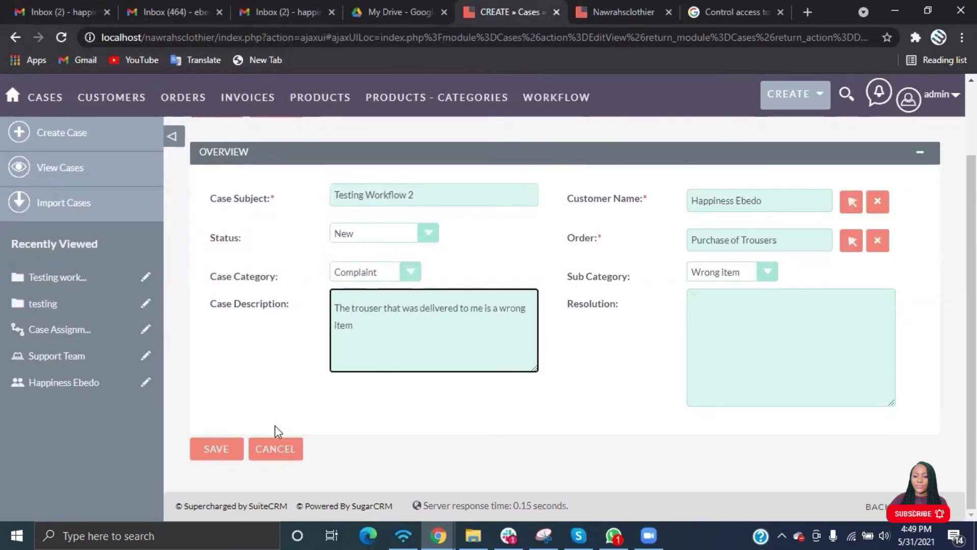
click(215, 449)
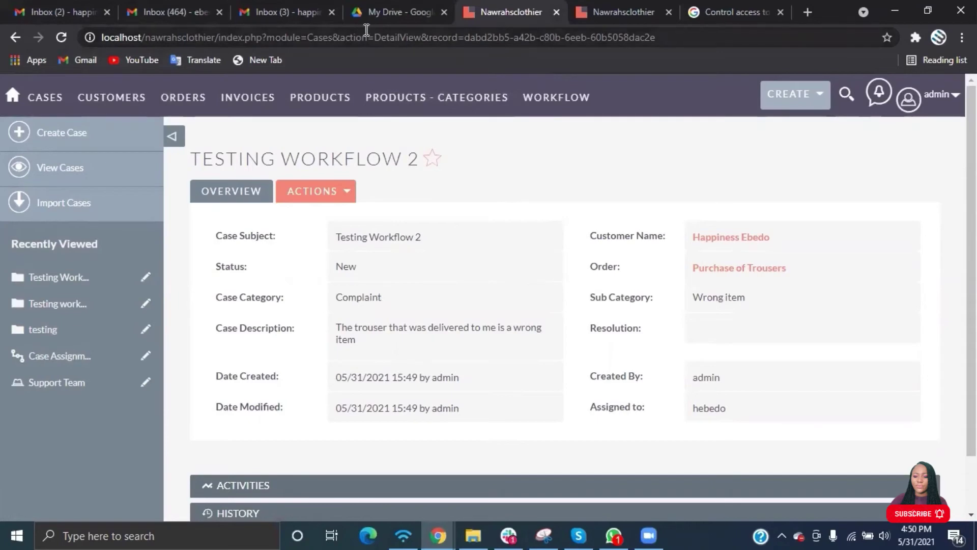
Open the Case Assignment Notification thread in the other Gmail inbox and expand its trimmed text.
click(50, 10)
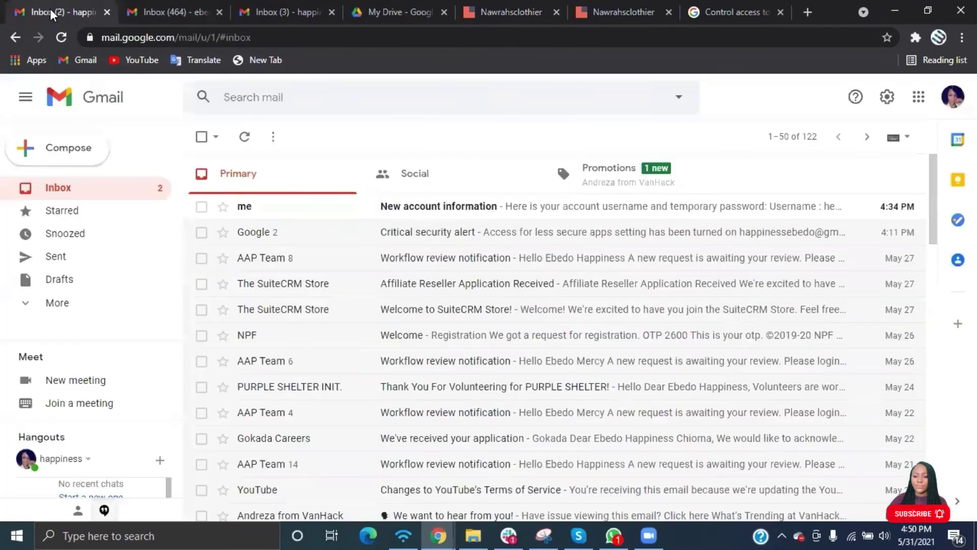
click(291, 23)
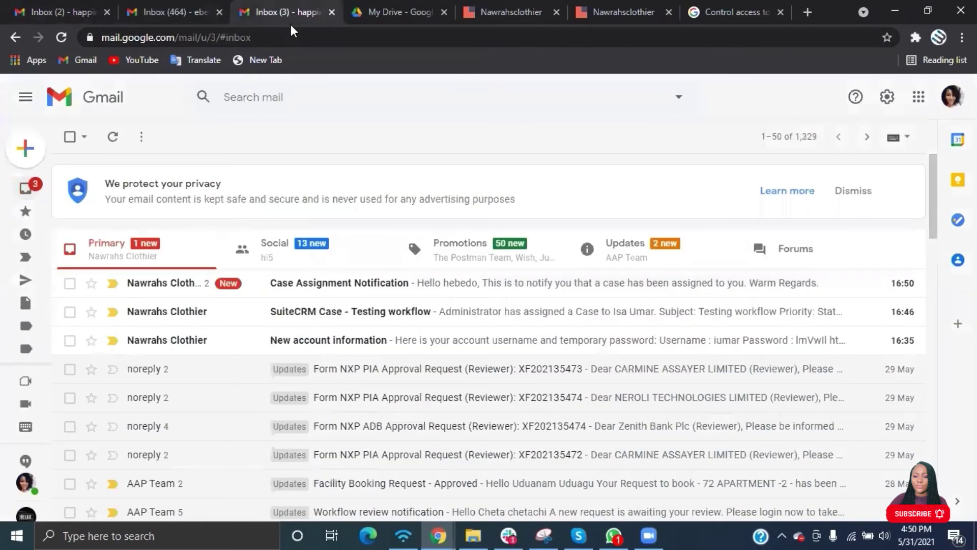
click(294, 284)
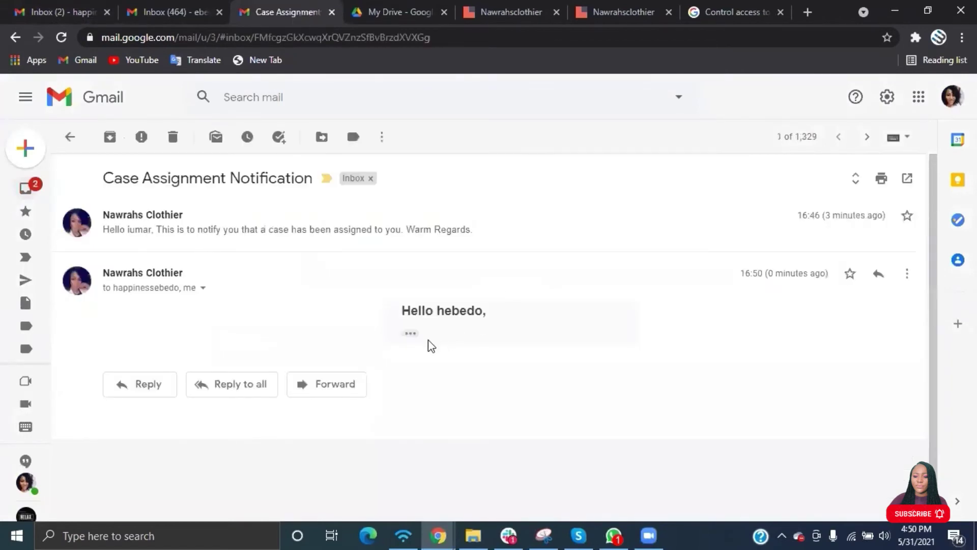
click(411, 334)
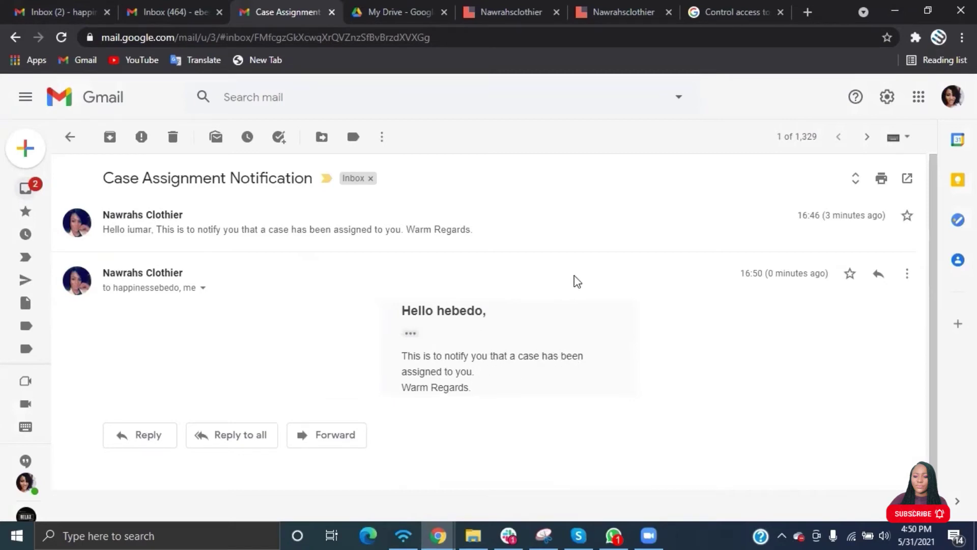
Edit the Case Assignment Workflow from View WorkFlow and scroll to its Send Email action.
click(484, 21)
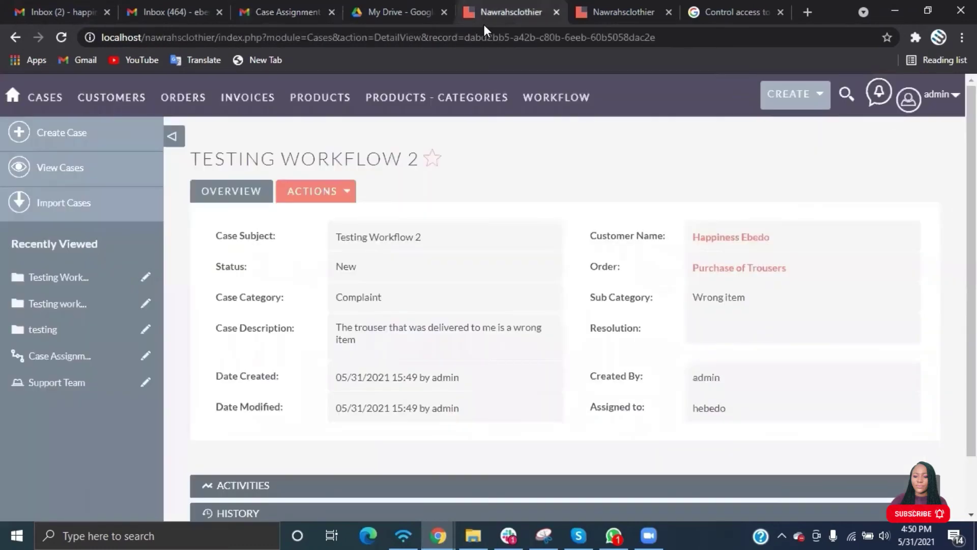
mouse_move(563, 99)
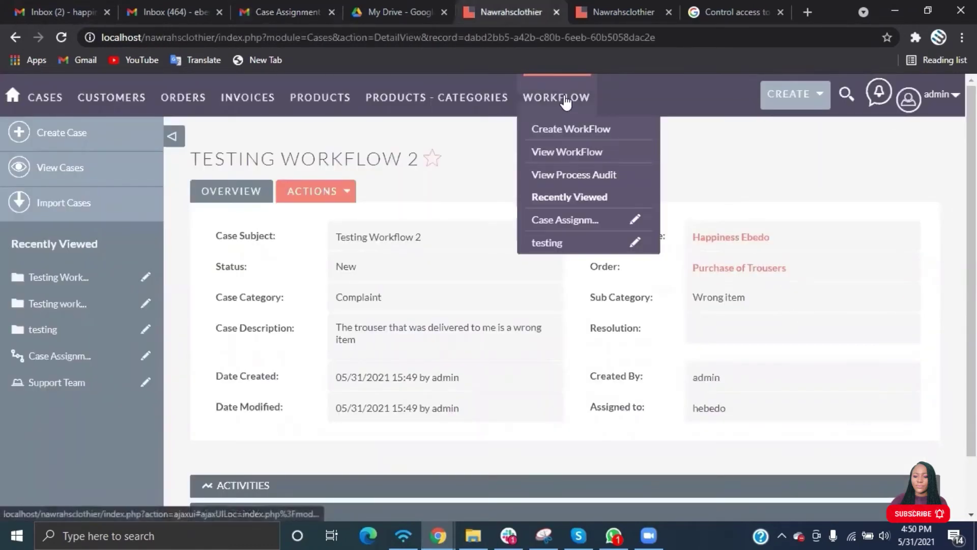
click(559, 153)
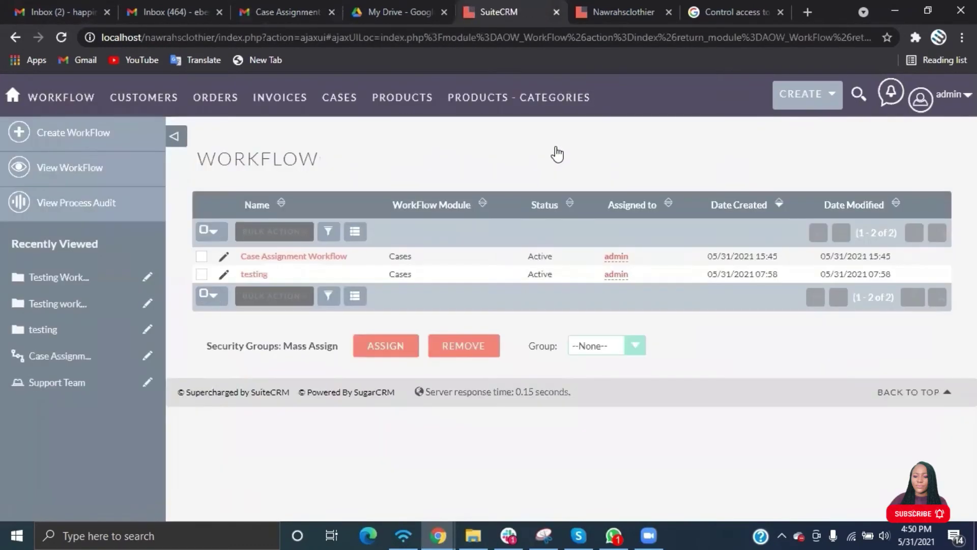
click(227, 260)
scroll(672, 402, down, 5)
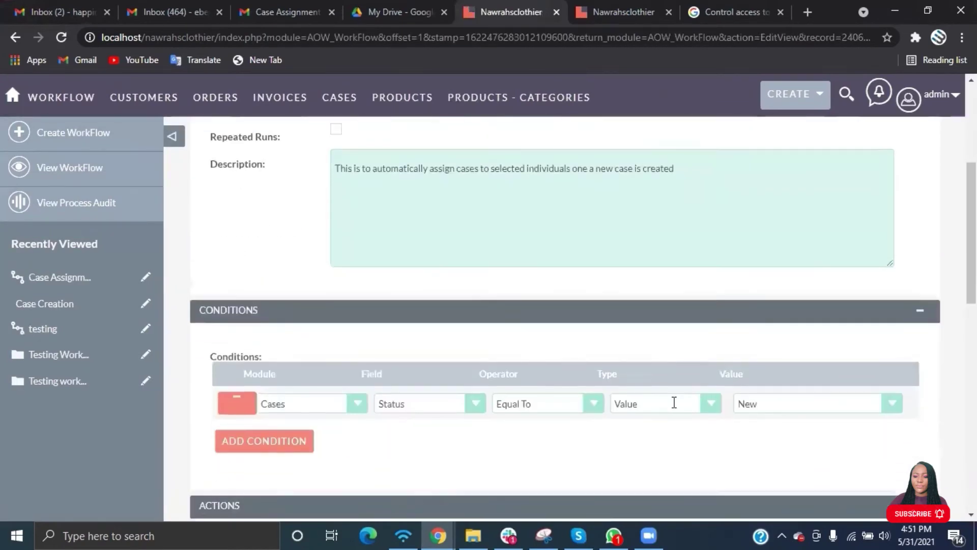
scroll(674, 402, down, 10)
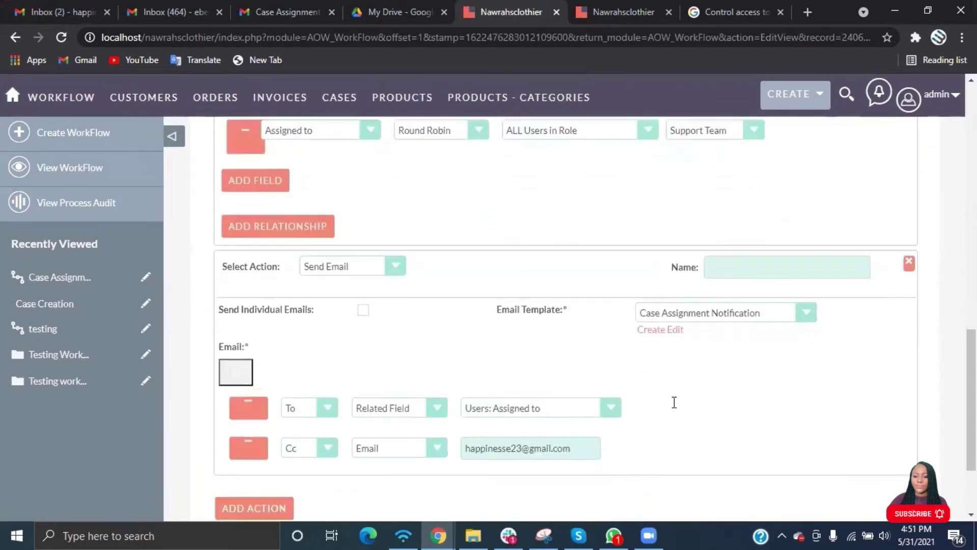
Replace the Case Assignment Notification template's HTML source with the new pasted code.
click(675, 328)
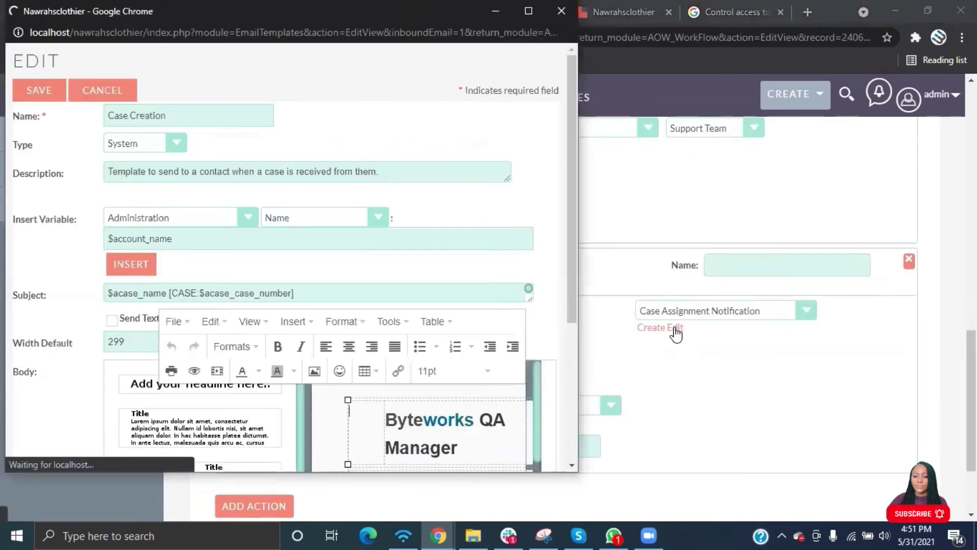
click(410, 329)
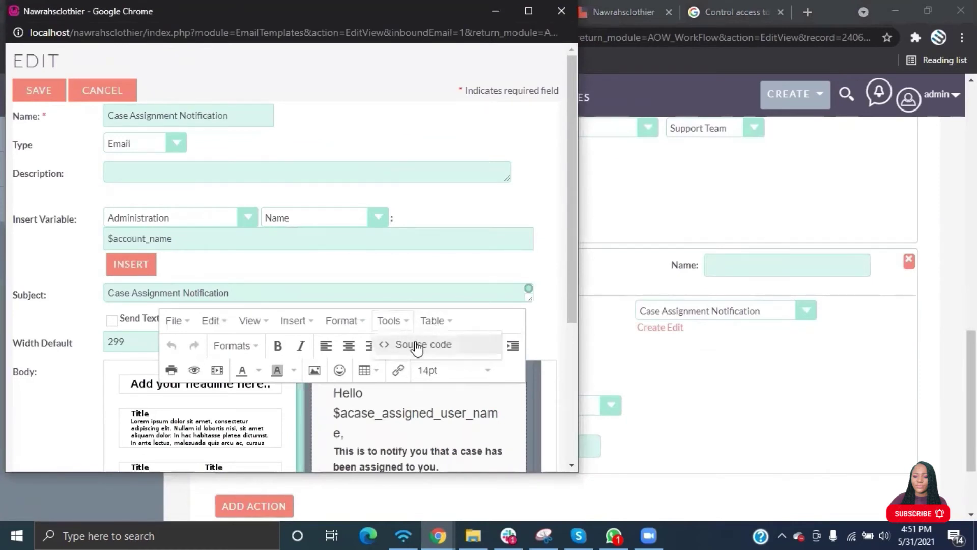
click(415, 343)
key(ctrl+a)
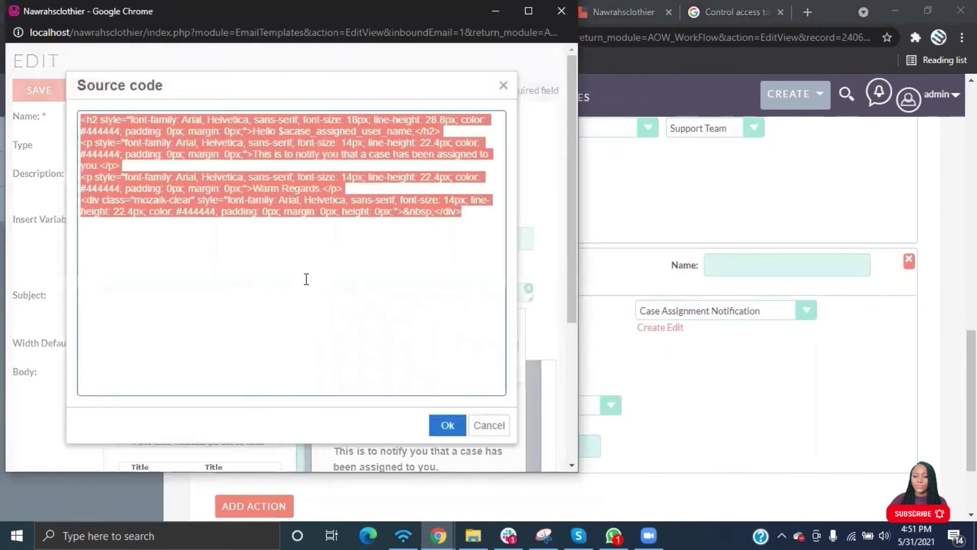
key(ctrl+v)
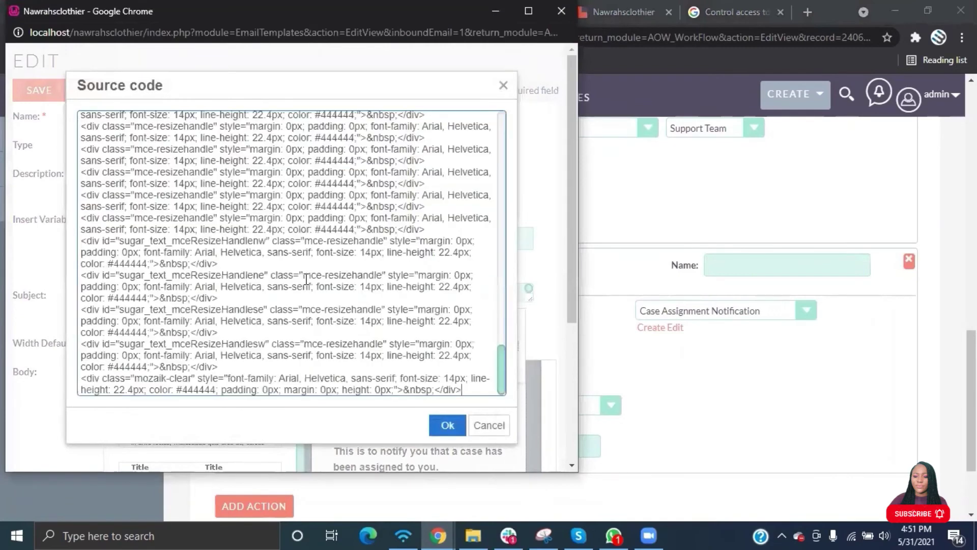
Change the footer company name to Nawrahs Clothier and the Support Team name to Nawrahs.
scroll(306, 279, up, 5)
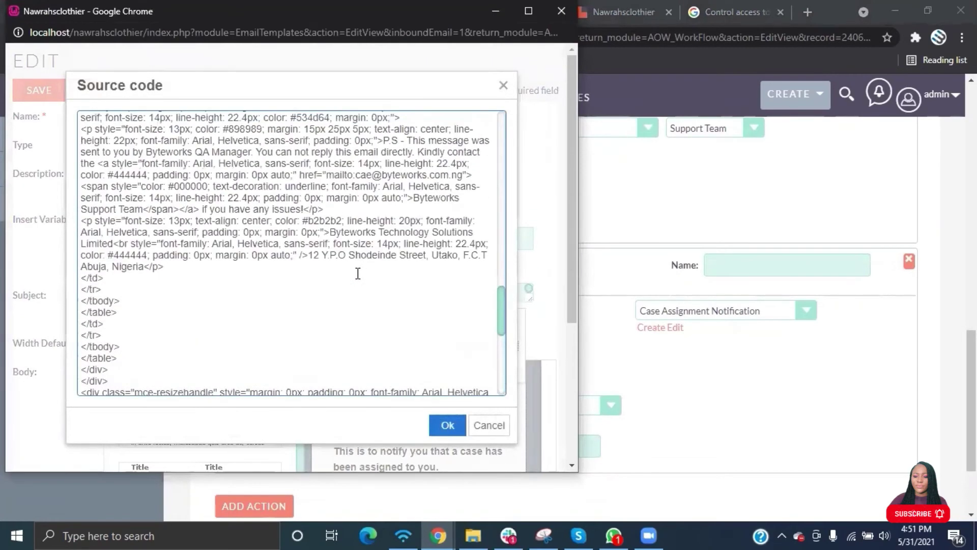
click(114, 243)
key(BackSpace)
key(BackSpace)
key(BackSpace)
key(BackSpace)
key(BackSpace)
key(BackSpace)
key(BackSpace)
key(BackSpace)
key(BackSpace)
key(BackSpace)
key(BackSpace)
key(BackSpace)
key(BackSpace)
key(BackSpace)
key(BackSpace)
key(BackSpace)
key(BackSpace)
key(BackSpace)
key(BackSpace)
key(BackSpace)
text(Nawrahs Clothier)
click(461, 197)
key(BackSpace)
key(BackSpace)
key(BackSpace)
key(BackSpace)
key(BackSpace)
key(BackSpace)
key(BackSpace)
key(BackSpace)
key(BackSpace)
key(BackSpace)
text(Nawrahs)
Find the remaining Byteworks occurrences and rename them, including QA Manager text to Nawrahs Clothier.
scroll(272, 232, up, 10)
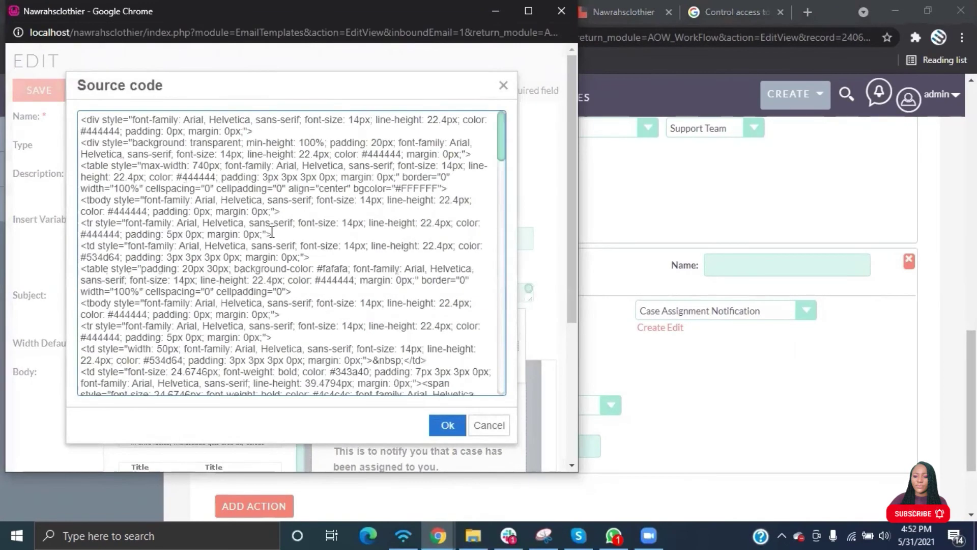
key(ctrl+f)
text(byte)
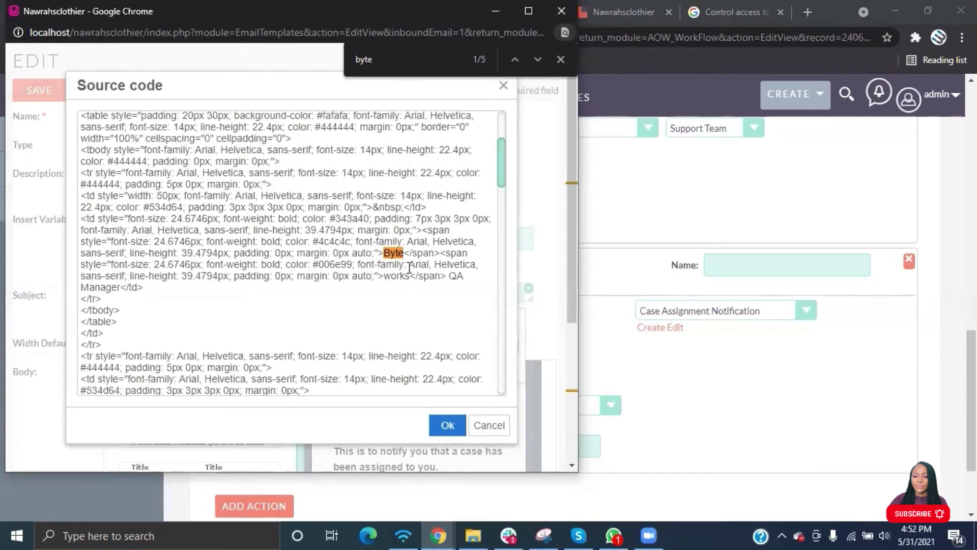
text(w)
click(447, 253)
key(BackSpace)
key(BackSpace)
key(BackSpace)
key(BackSpace)
key(BackSpace)
key(BackSpace)
key(BackSpace)
key(BackSpace)
key(BackSpace)
text(Nawrahs)
text(o)
click(462, 255)
key(BackSpace)
key(BackSpace)
key(BackSpace)
key(BackSpace)
key(BackSpace)
key(BackSpace)
key(BackSpace)
key(BackSpace)
key(BackSpace)
key(BackSpace)
key(BackSpace)
key(BackSpace)
key(BackSpace)
key(BackSpace)
key(BackSpace)
key(BackSpace)
key(BackSpace)
key(BackSpace)
key(BackSpace)
key(BackSpace)
text(Nawrahs Clothier)
Switch the contact e-mail domain to nawrahs and the footer note to Nawrahs Clothier.
click(413, 59)
text(r)
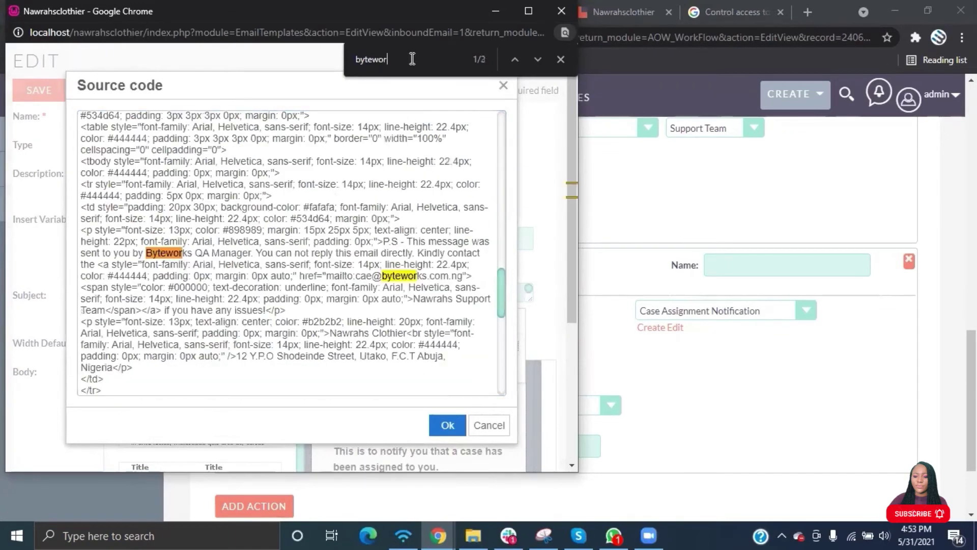
click(371, 276)
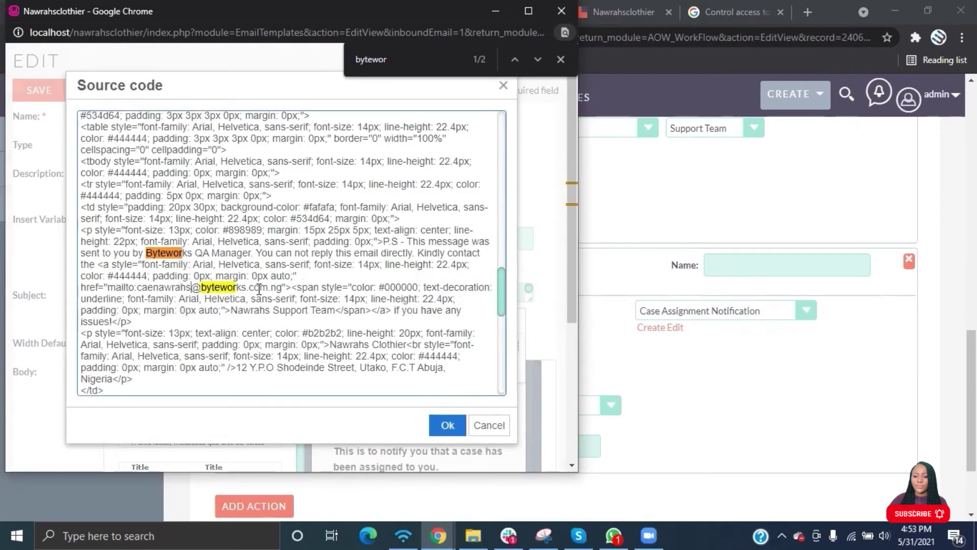
double_click(236, 286)
text(Nawrahs)
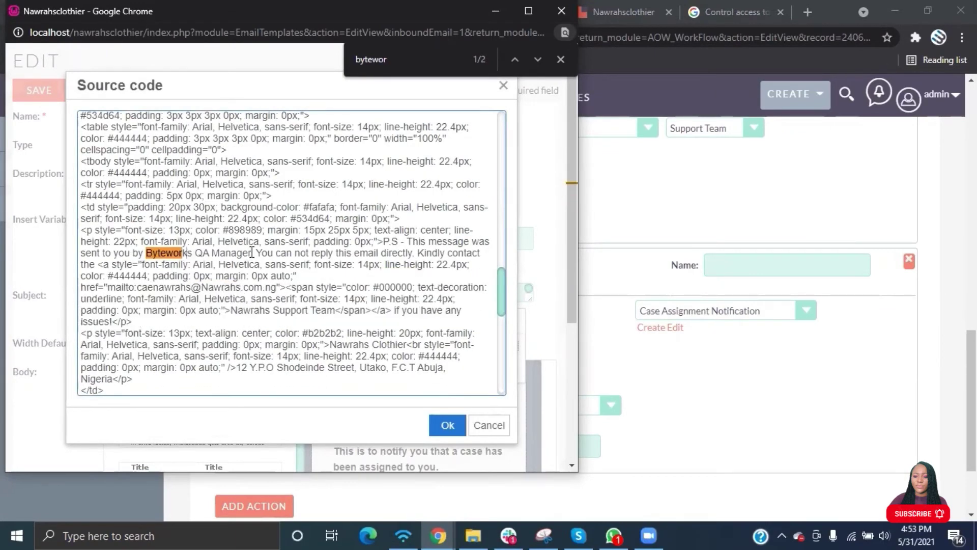
key(BackSpace)
key(BackSpace)
key(BackSpace)
key(BackSpace)
key(BackSpace)
key(BackSpace)
key(BackSpace)
key(BackSpace)
key(BackSpace)
key(BackSpace)
key(BackSpace)
key(BackSpace)
key(BackSpace)
key(BackSpace)
key(BackSpace)
key(BackSpace)
key(BackSpace)
key(BackSpace)
key(BackSpace)
key(BackSpace)
text(Nawrahs Clothier)
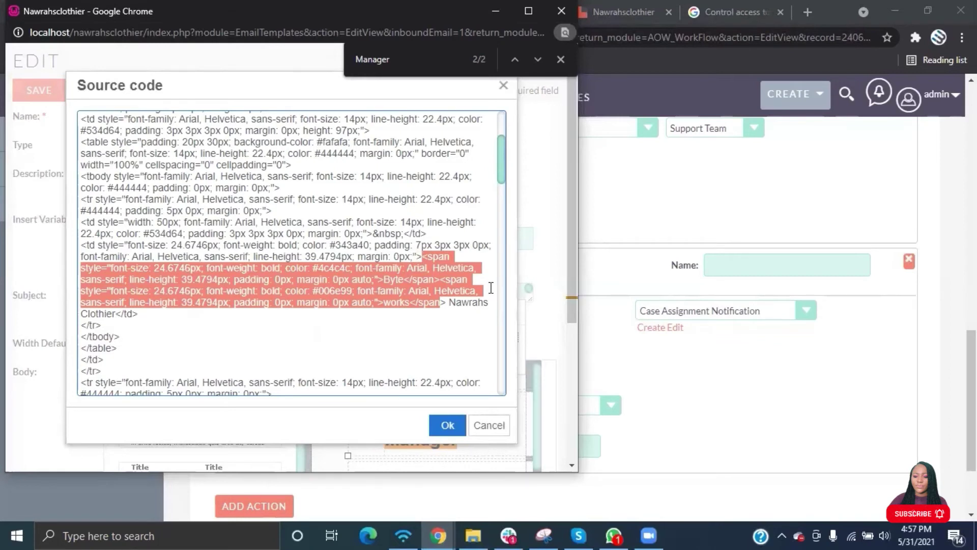
Delete the two Byteworks logo spans from the heading, leaving only the company name.
key(BackSpace)
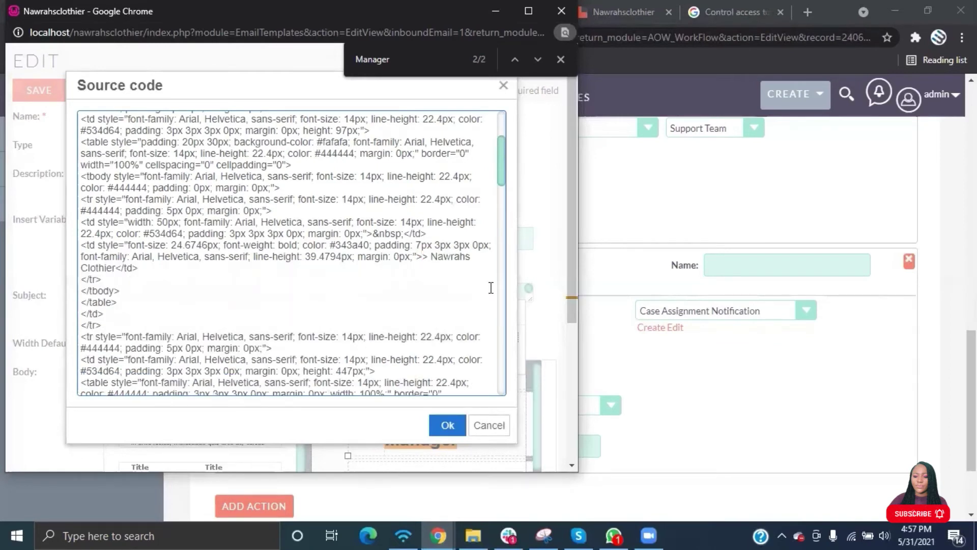
key(ctrl+z)
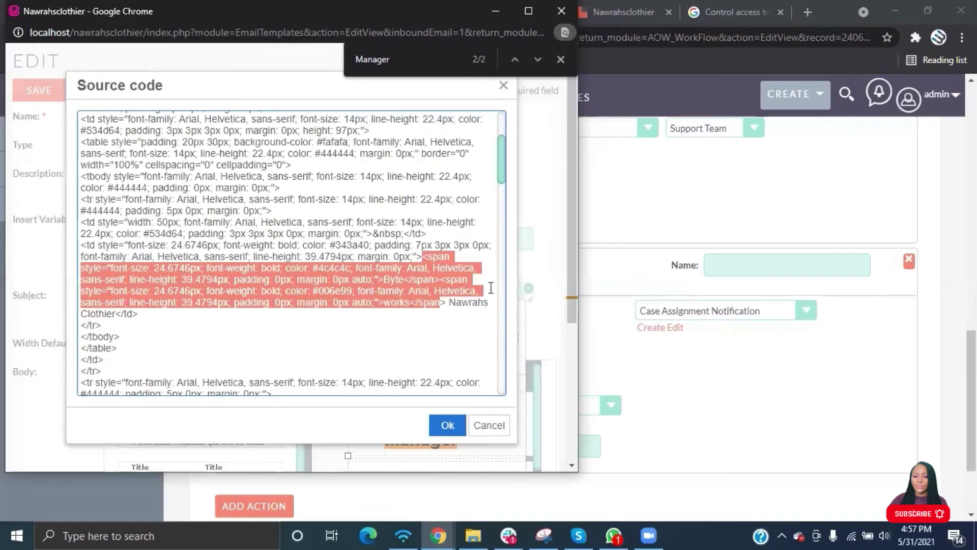
key(Left)
key(shift+Down)
key(shift+Down)
key(shift+Down)
key(shift+Down)
key(shift+Right)
key(shift+Right)
key(shift+Right)
key(shift+Right)
key(shift+Right)
key(BackSpace)
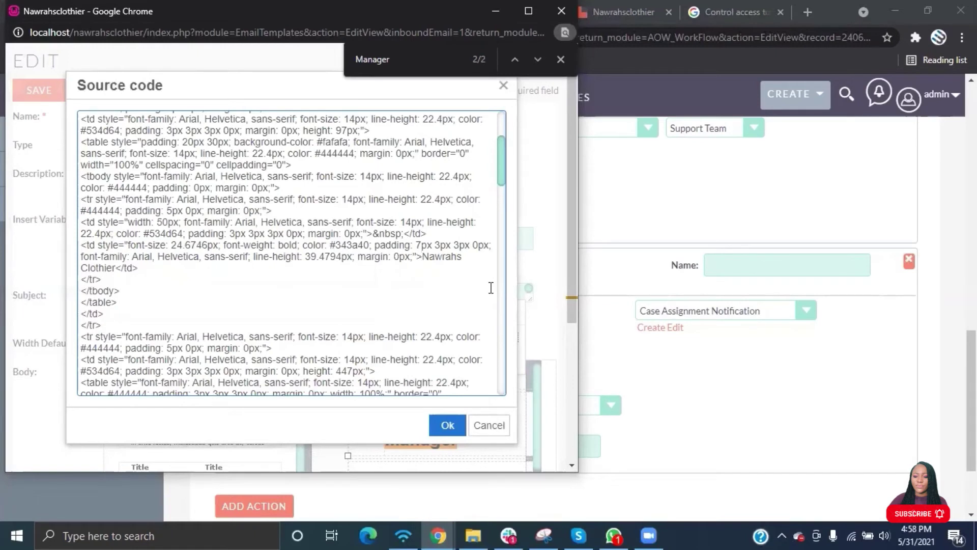
Apply the edited source, then delete the old authorization sentence and variable after Hello.
click(455, 426)
mouse_move(453, 420)
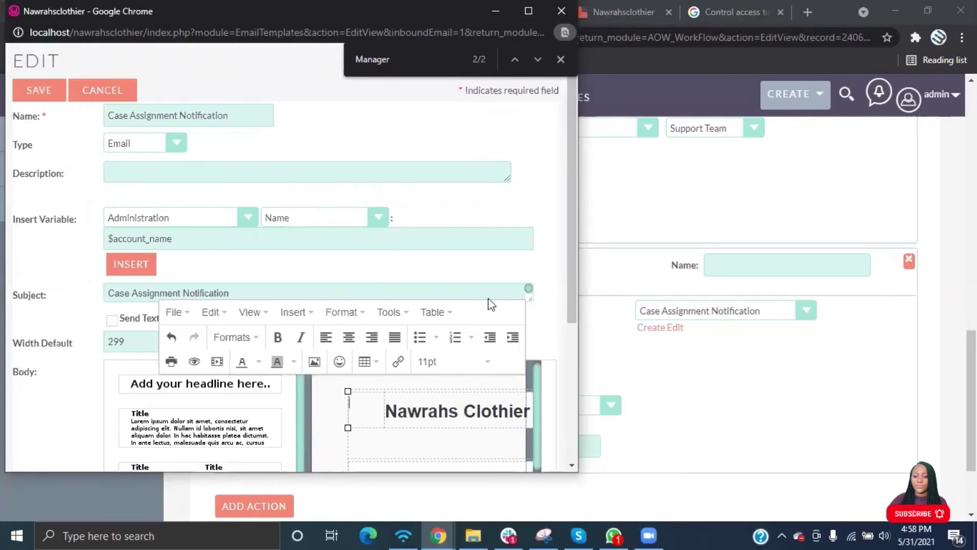
scroll(388, 283, down, 4)
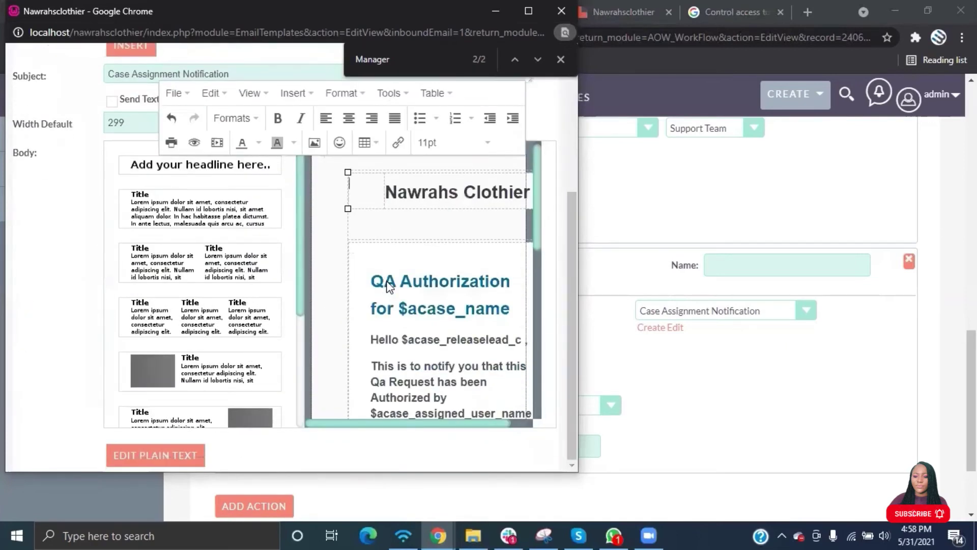
scroll(458, 351, down, 2)
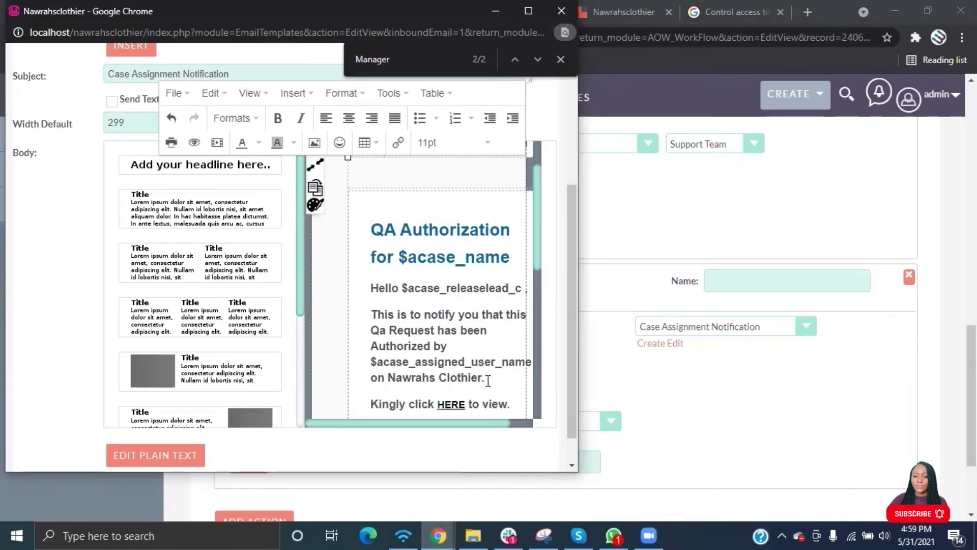
click(488, 380)
key(BackSpace)
key(BackSpace)
key(BackSpace)
key(BackSpace)
key(BackSpace)
key(BackSpace)
key(BackSpace)
key(BackSpace)
key(BackSpace)
key(BackSpace)
key(BackSpace)
key(BackSpace)
key(BackSpace)
key(BackSpace)
key(BackSpace)
key(BackSpace)
key(BackSpace)
key(BackSpace)
key(BackSpace)
key(BackSpace)
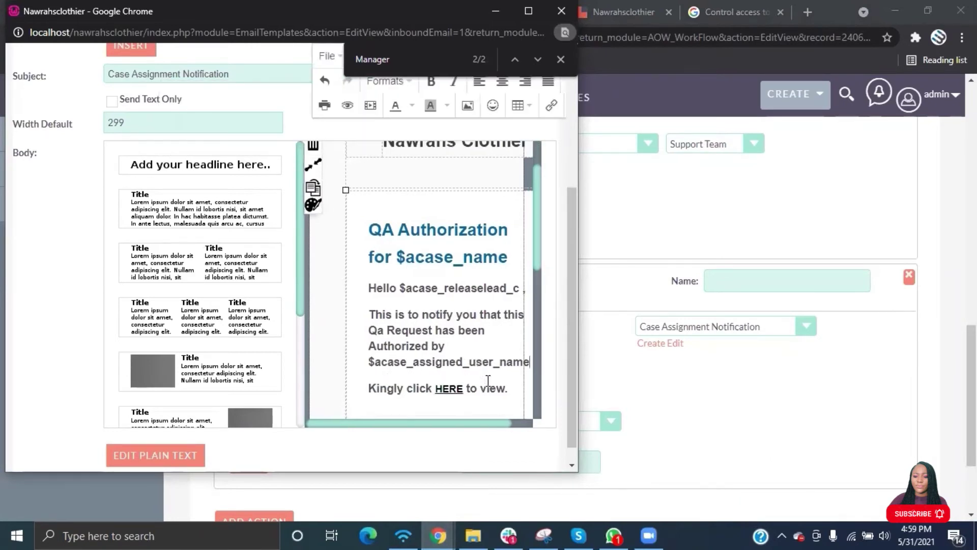
key(BackSpace)
key(BackSpace)
key(BackSpace)
key(BackSpace)
key(BackSpace)
key(BackSpace)
key(BackSpace)
key(BackSpace)
key(BackSpace)
key(BackSpace)
key(BackSpace)
key(BackSpace)
key(BackSpace)
key(BackSpace)
key(BackSpace)
key(BackSpace)
key(BackSpace)
key(BackSpace)
key(BackSpace)
key(BackSpace)
key(BackSpace)
key(BackSpace)
key(BackSpace)
key(BackSpace)
key(BackSpace)
key(BackSpace)
key(BackSpace)
key(BackSpace)
key(BackSpace)
key(BackSpace)
key(BackSpace)
key(BackSpace)
key(BackSpace)
key(BackSpace)
key(BackSpace)
key(BackSpace)
key(BackSpace)
key(BackSpace)
key(BackSpace)
key(BackSpace)
key(BackSpace)
key(BackSpace)
key(BackSpace)
key(BackSpace)
key(BackSpace)
key(BackSpace)
key(BackSpace)
key(BackSpace)
key(BackSpace)
key(BackSpace)
key(BackSpace)
key(BackSpace)
key(BackSpace)
key(BackSpace)
key(BackSpace)
key(BackSpace)
key(BackSpace)
key(BackSpace)
key(BackSpace)
key(BackSpace)
key(BackSpace)
key(BackSpace)
key(BackSpace)
key(BackSpace)
key(BackSpace)
key(BackSpace)
key(BackSpace)
key(BackSpace)
key(BackSpace)
key(BackSpace)
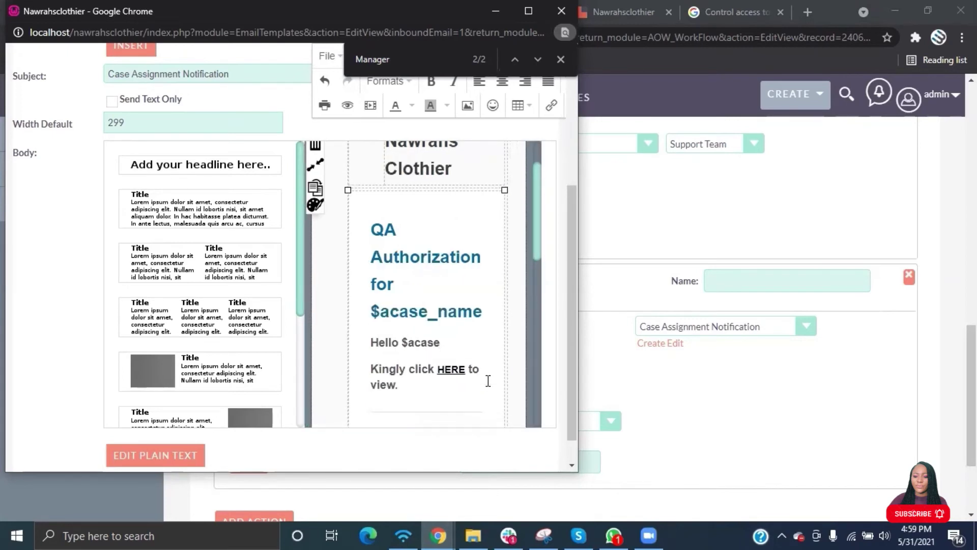
Replace the QA Authorization heading with 'Case Assignment Notification'.
key(BackSpace)
key(BackSpace)
key(BackSpace)
key(BackSpace)
key(BackSpace)
key(BackSpace)
key(BackSpace)
click(494, 315)
key(BackSpace)
key(BackSpace)
key(BackSpace)
key(BackSpace)
key(BackSpace)
key(BackSpace)
key(BackSpace)
key(BackSpace)
key(BackSpace)
key(BackSpace)
key(BackSpace)
key(BackSpace)
key(BackSpace)
key(BackSpace)
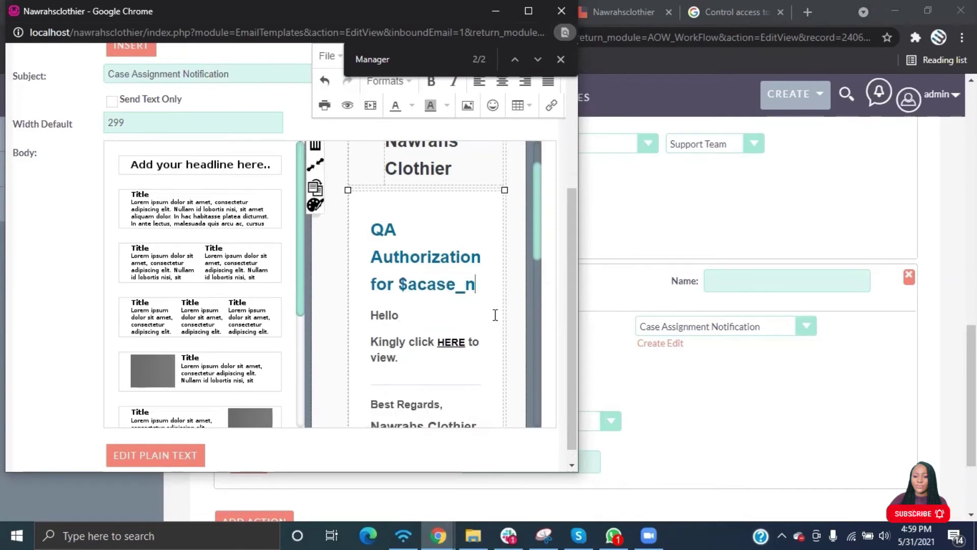
key(BackSpace)
key(BackSpace)
key(BackSpace)
key(BackSpace)
key(BackSpace)
key(BackSpace)
key(BackSpace)
key(BackSpace)
key(BackSpace)
key(BackSpace)
key(BackSpace)
key(BackSpace)
key(BackSpace)
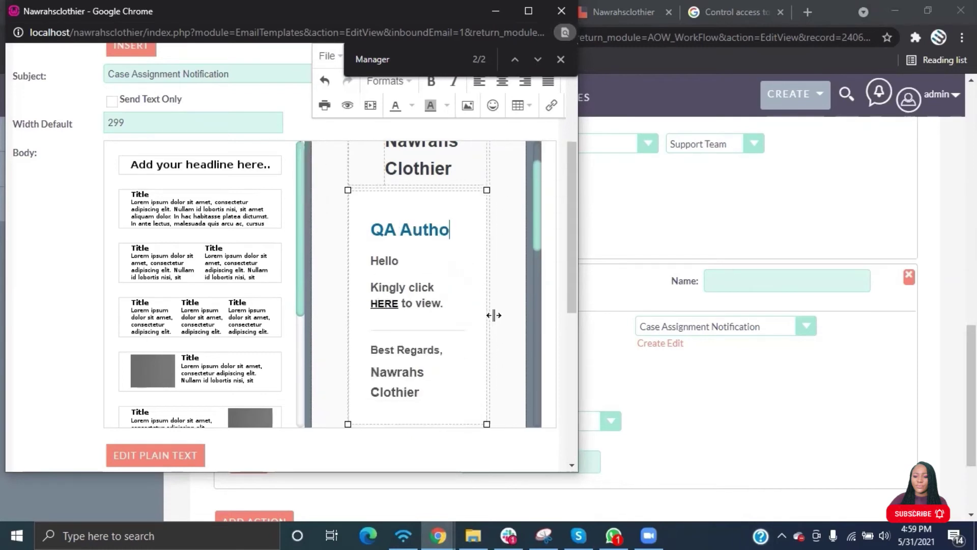
key(BackSpace)
key(BackSpace)
key(BackSpace)
key(BackSpace)
key(BackSpace)
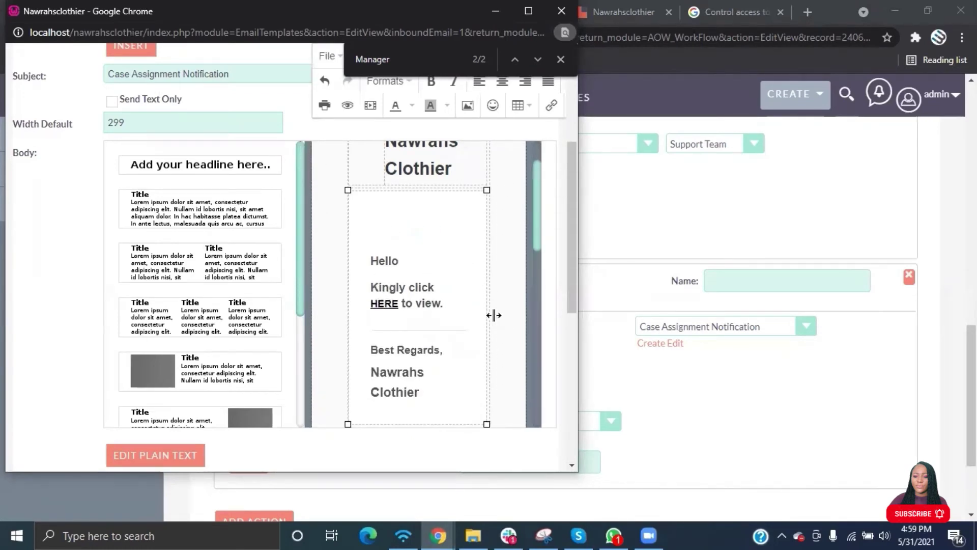
text(Case Ass)
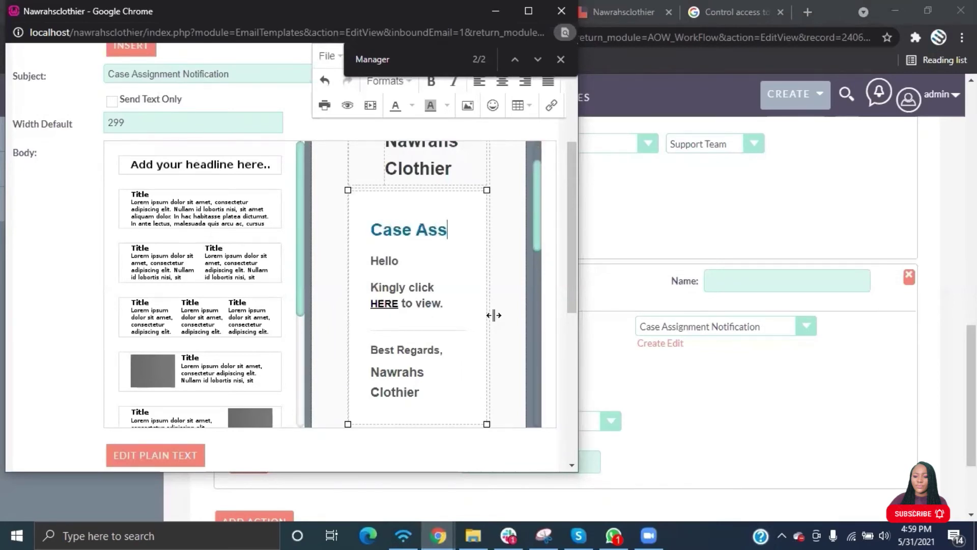
text(ignment)
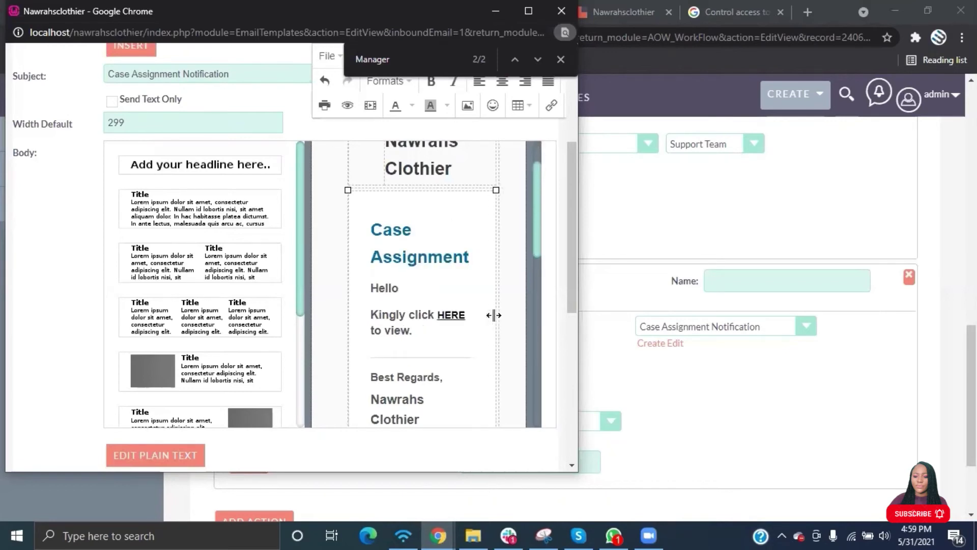
text( no)
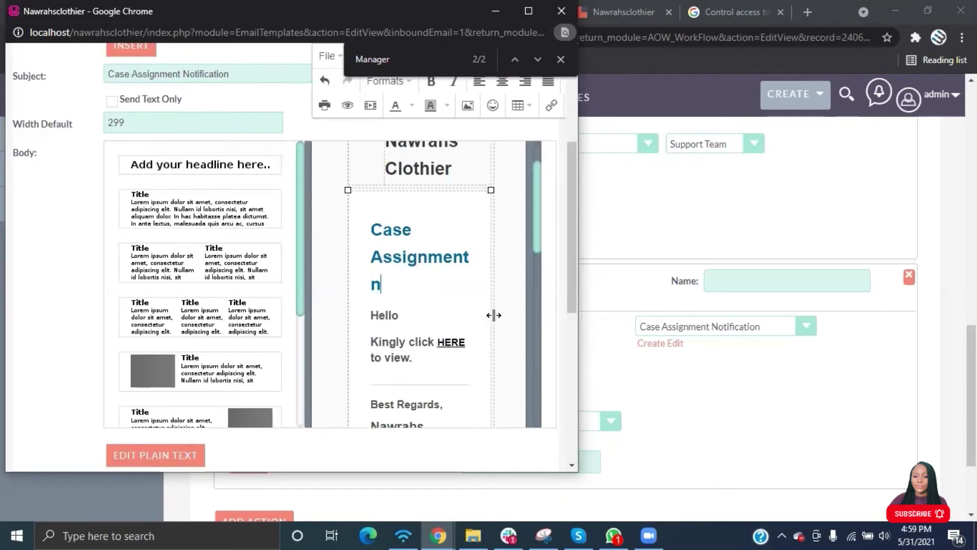
key(BackSpace)
key(BackSpace)
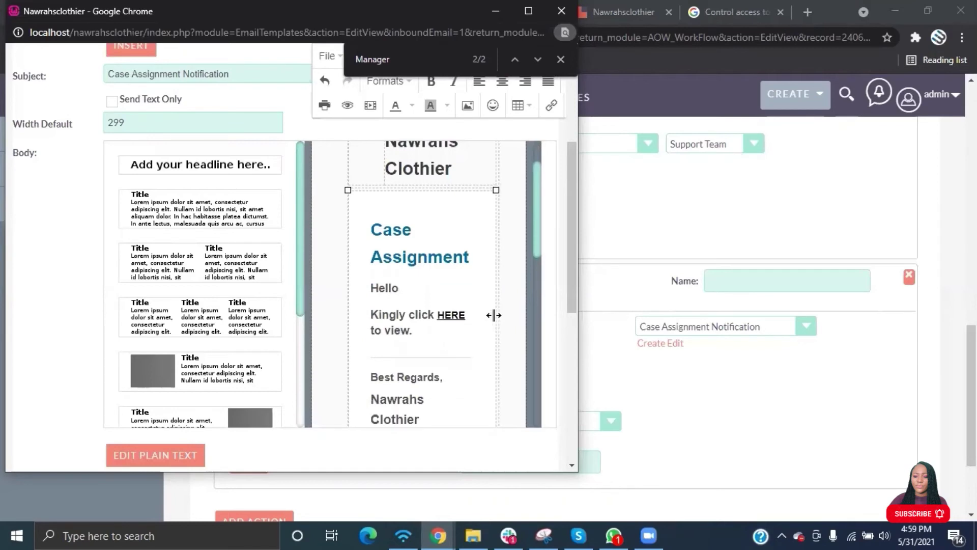
text(Notifi)
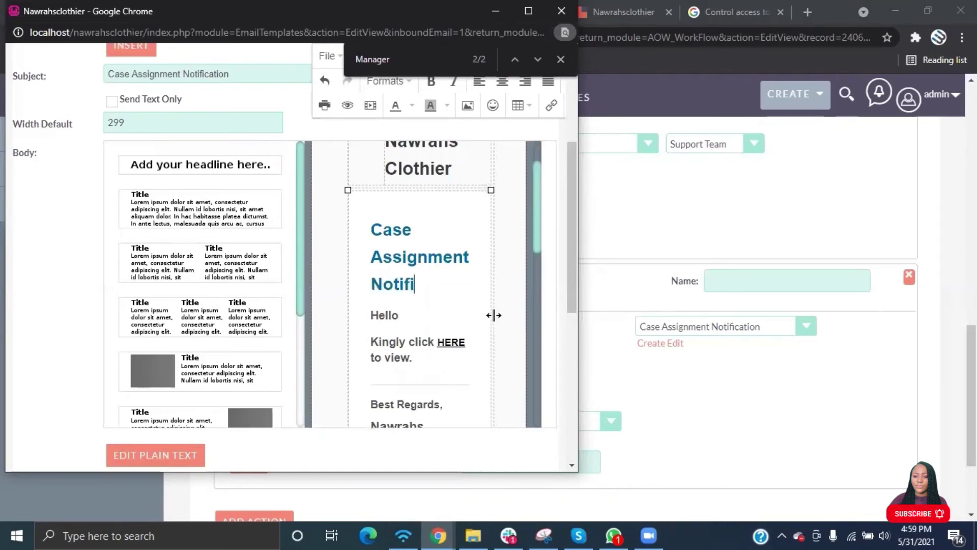
text(cation)
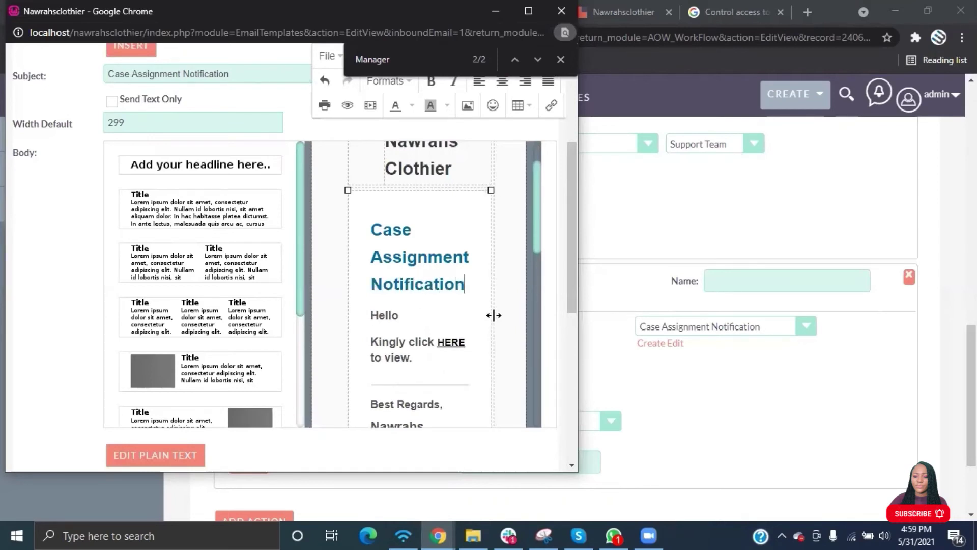
click(442, 325)
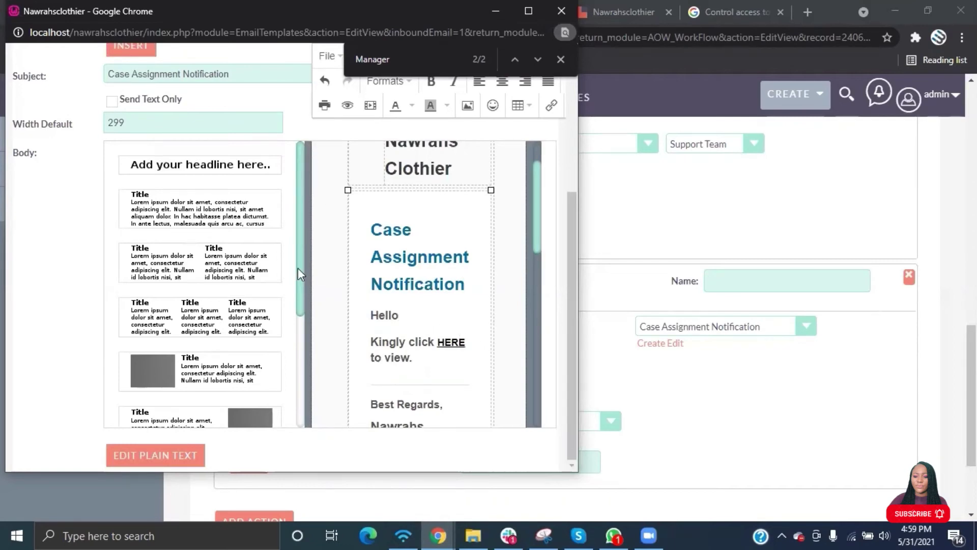
scroll(298, 268, up, 1)
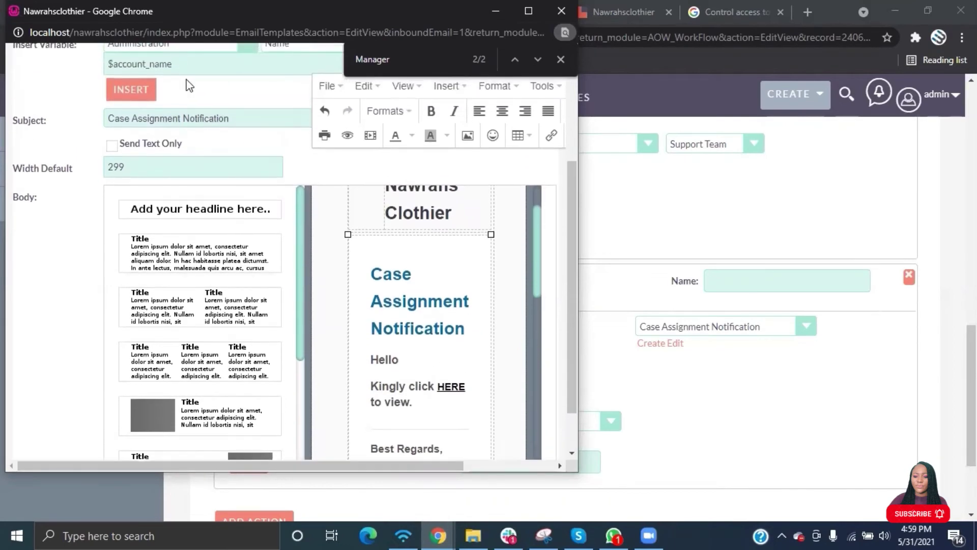
Insert the Case assigned user name variable, $acase_assigned_user_name, after Hello.
scroll(191, 85, up, 2)
click(211, 100)
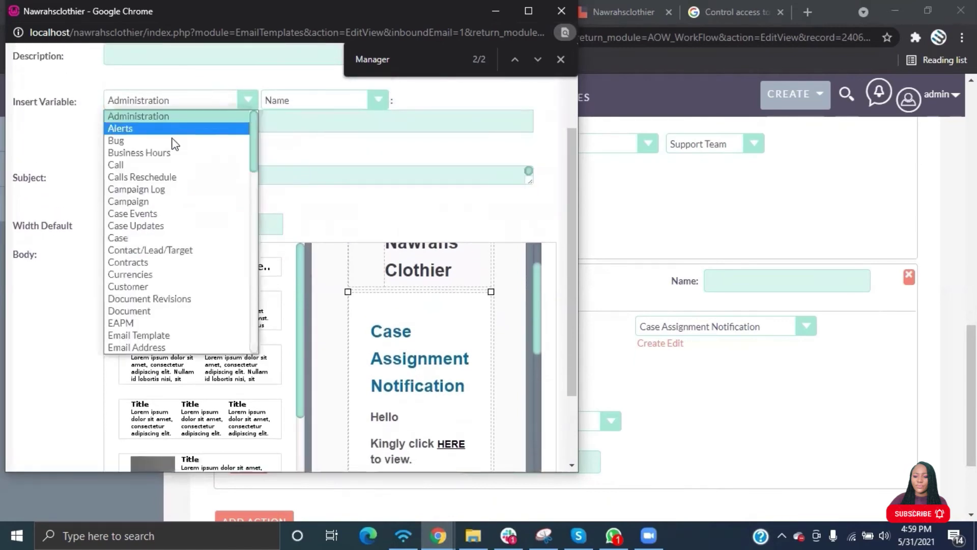
click(153, 238)
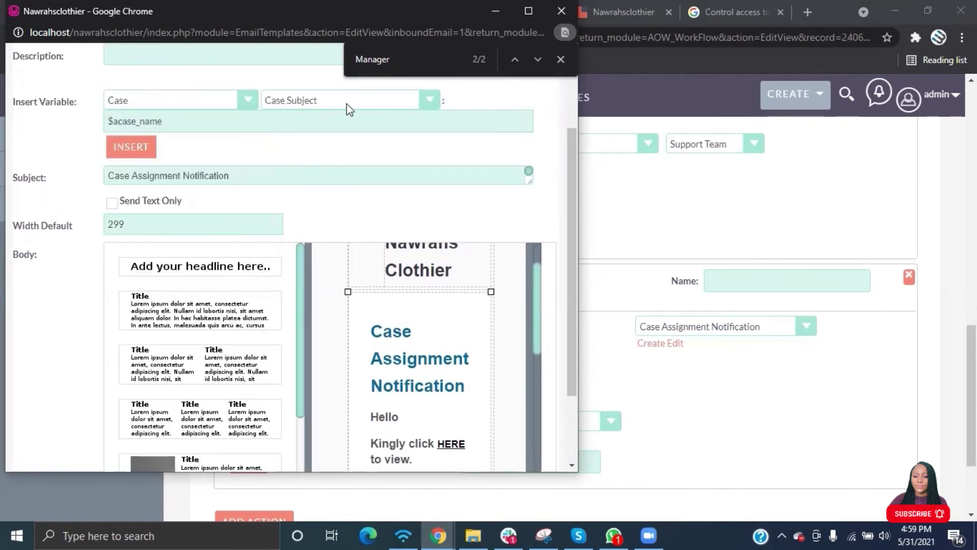
click(346, 106)
click(308, 165)
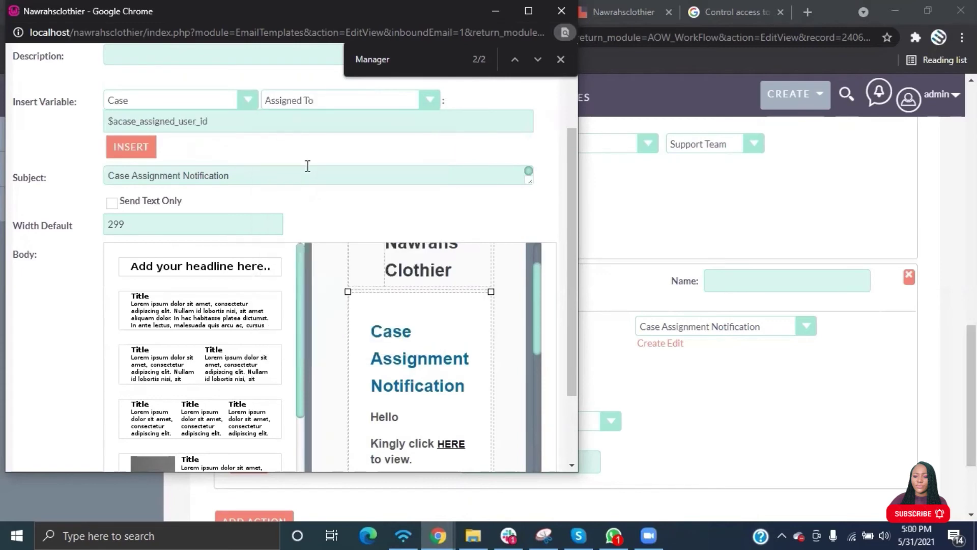
click(335, 105)
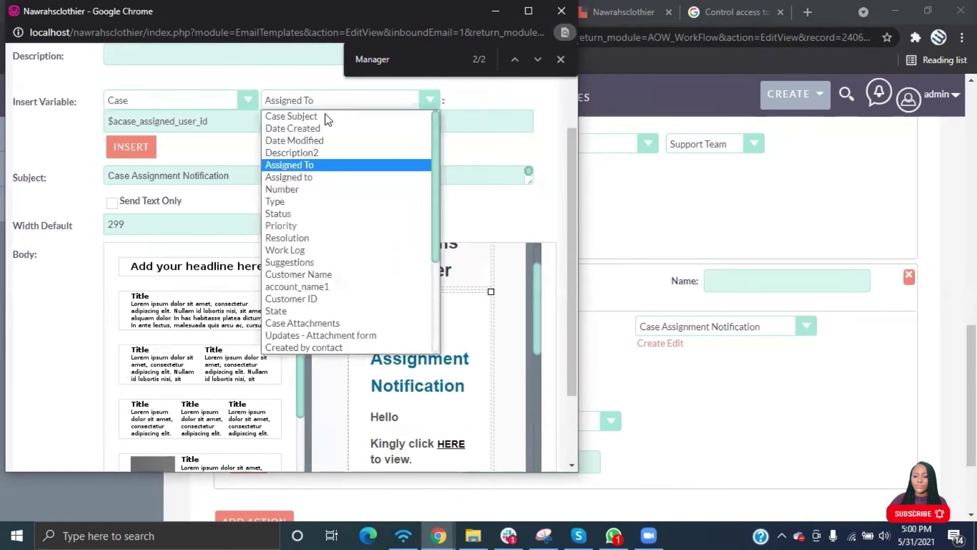
click(301, 176)
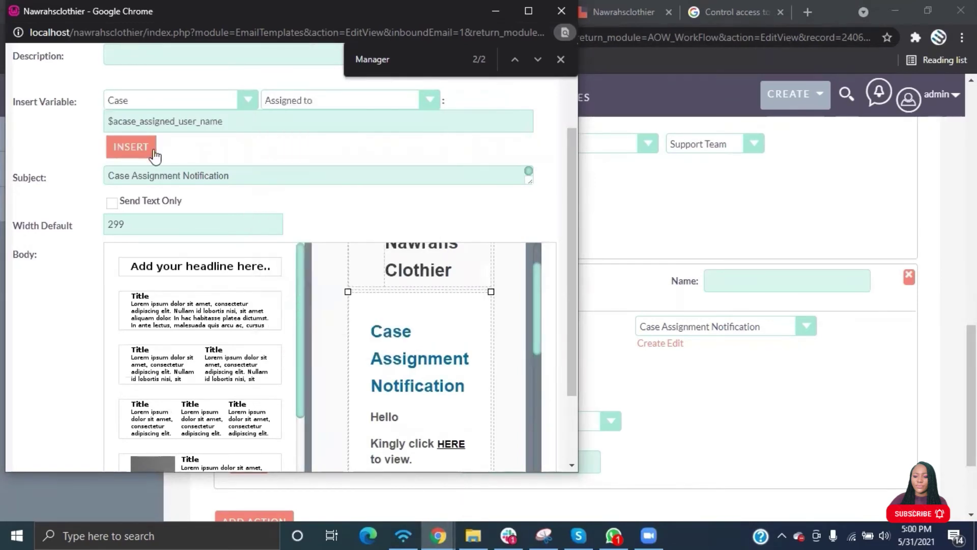
click(406, 415)
click(130, 146)
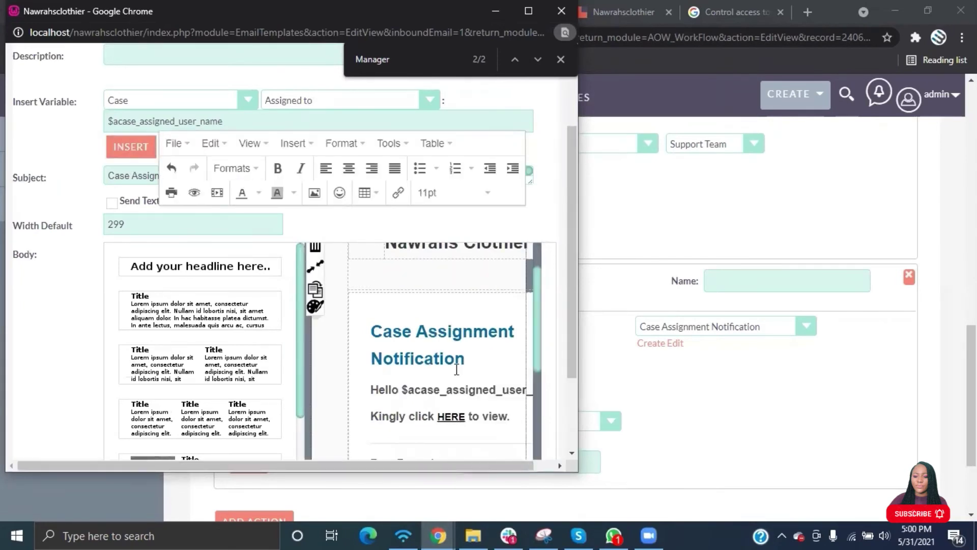
Close Chrome's find-in-page bar.
scroll(457, 370, down, 3)
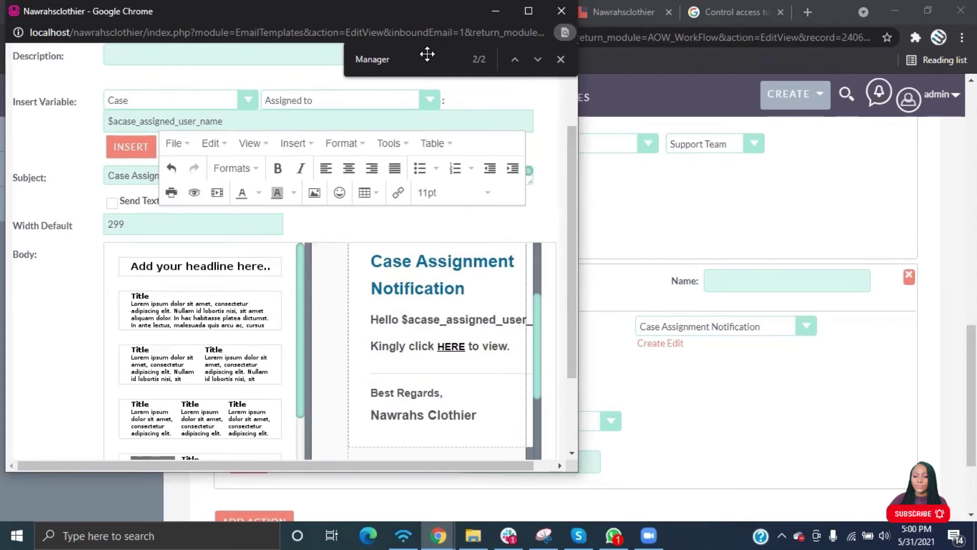
click(428, 54)
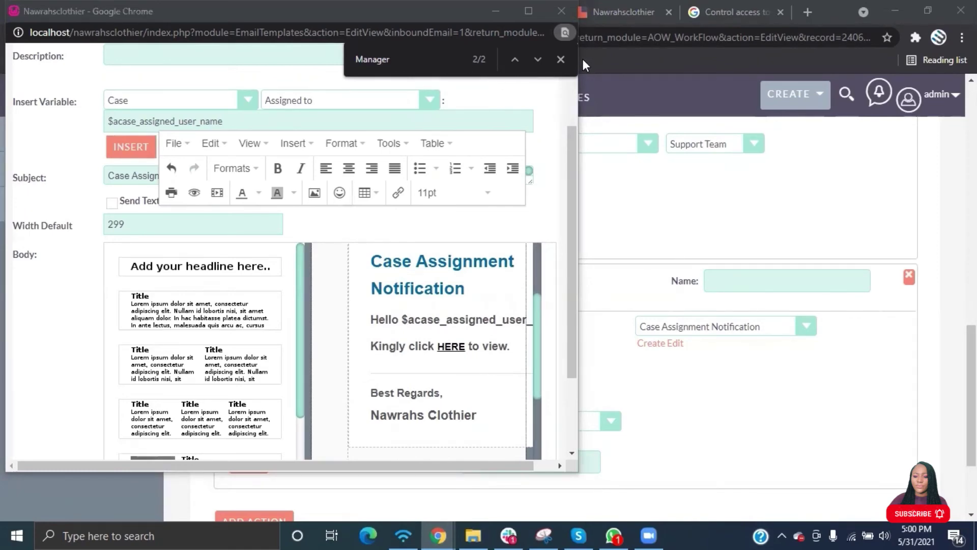
click(560, 59)
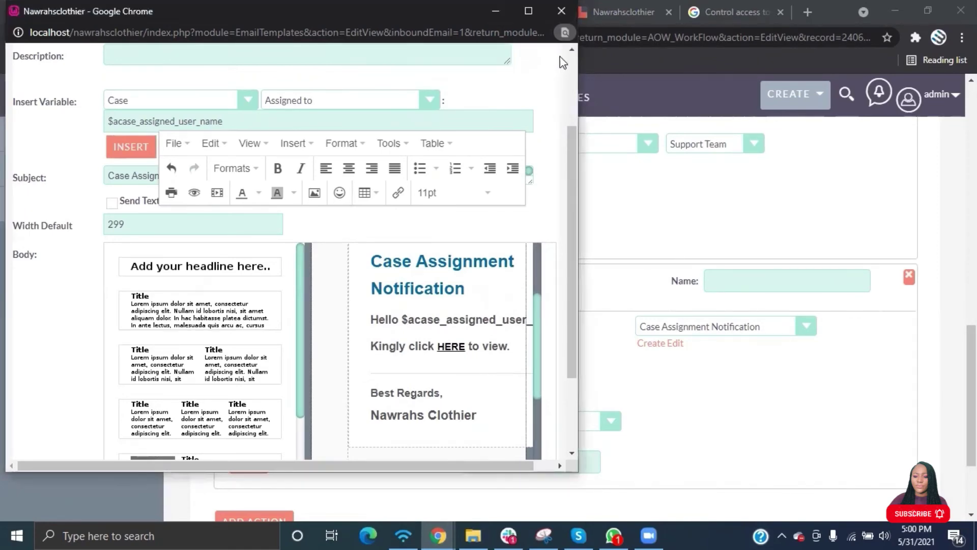
Add 'This is to inform you that a case has been assigned to you on the CRM.', replacing the Kingly click line.
click(530, 7)
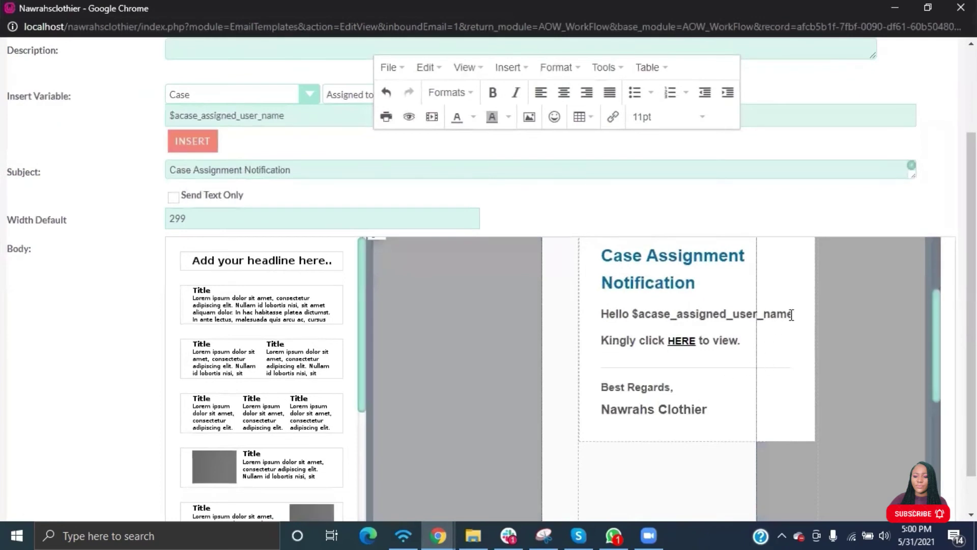
click(792, 314)
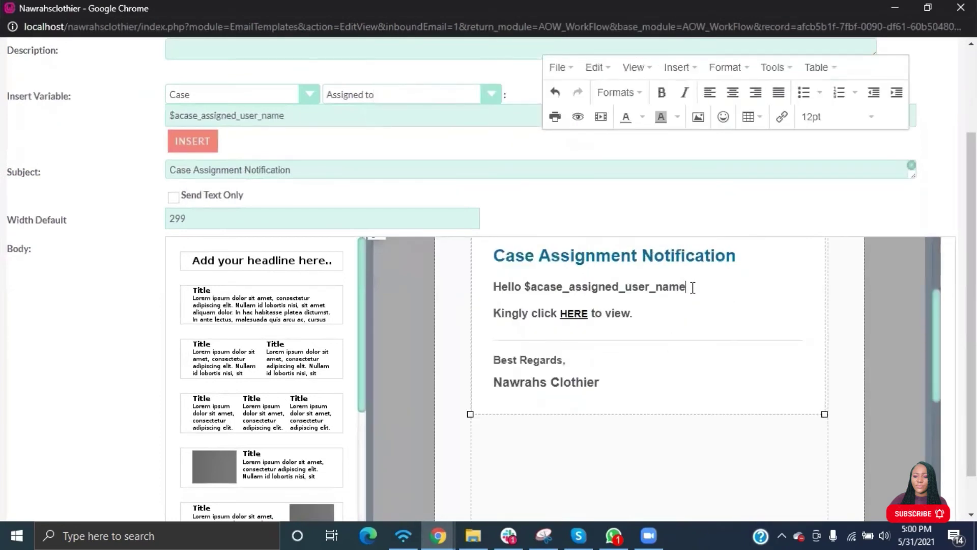
text(,)
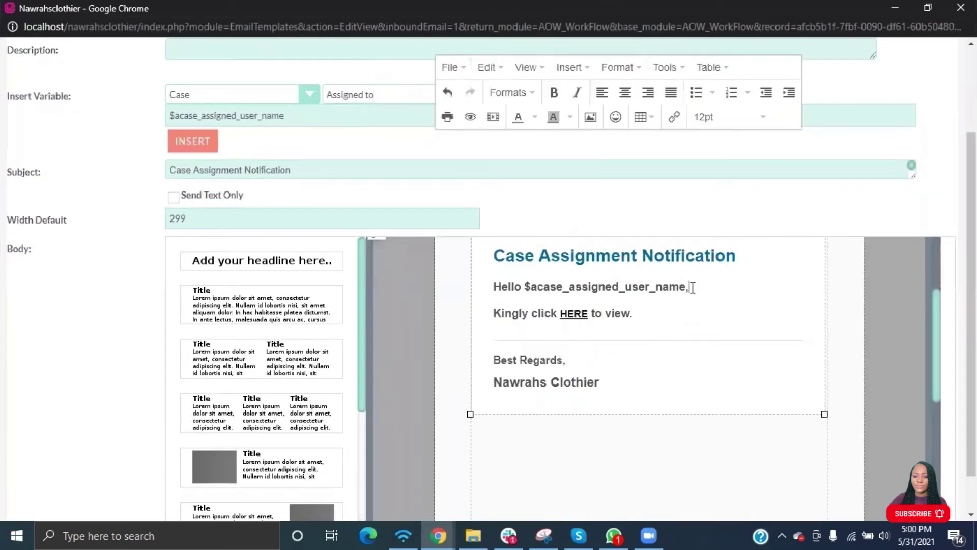
key(Return)
text(This is to)
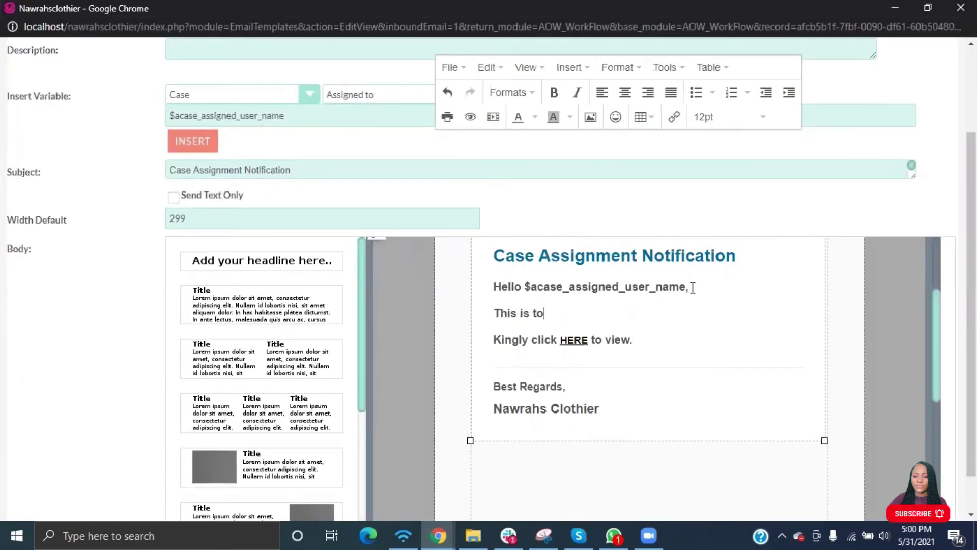
text( inform you that a)
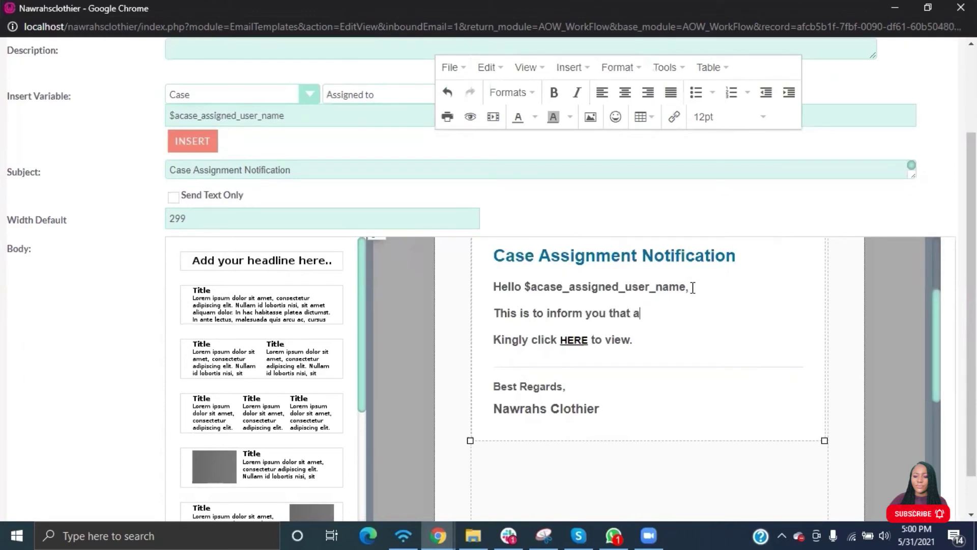
text( case has been)
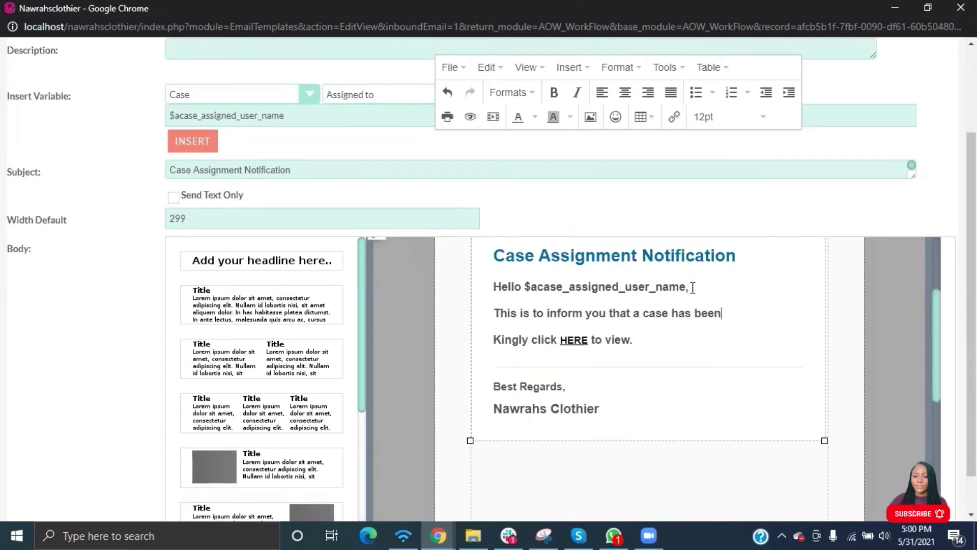
text( assigned to you)
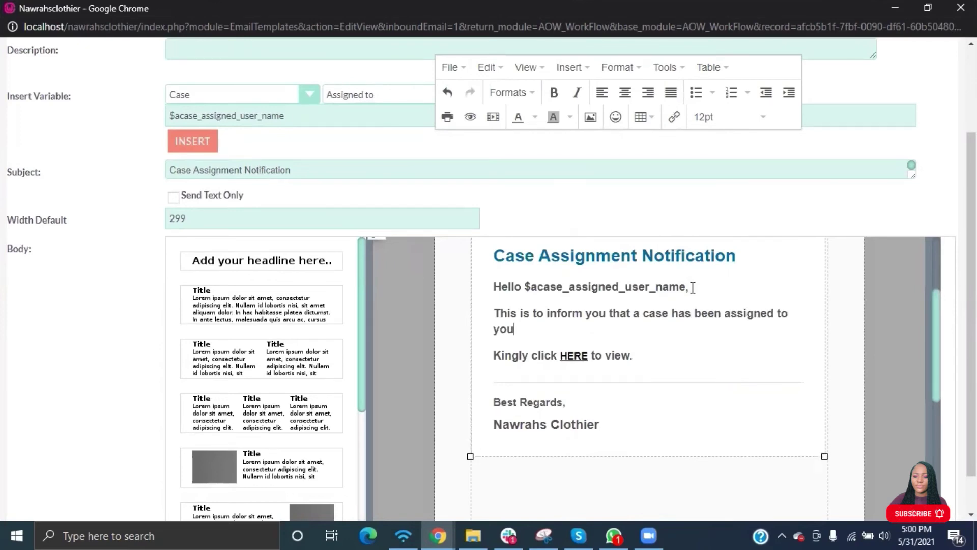
text( on the CRM)
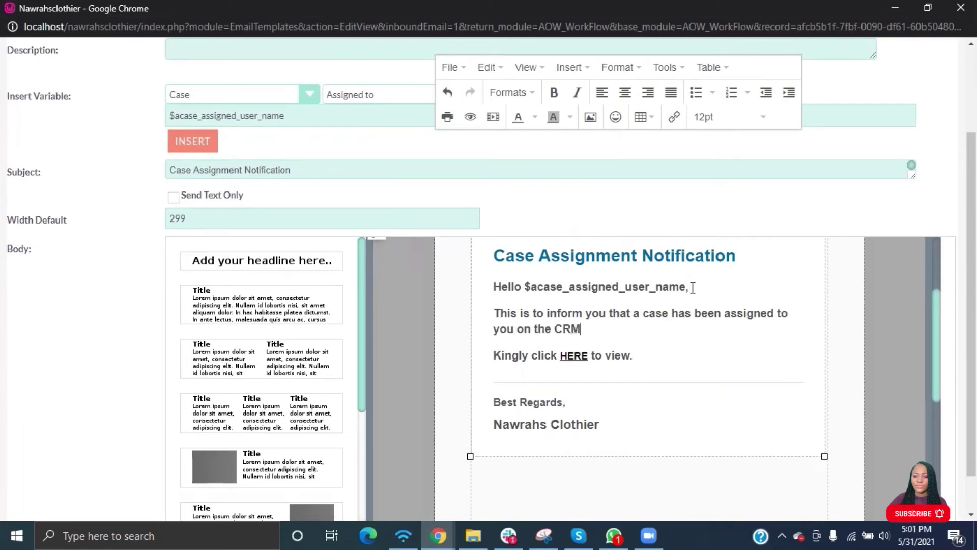
text(.)
key(Delete)
key(Delete)
key(Delete)
key(Delete)
key(Delete)
key(Delete)
key(Delete)
key(Delete)
key(Delete)
key(Delete)
key(Delete)
key(Delete)
key(Delete)
key(Delete)
key(Delete)
key(Delete)
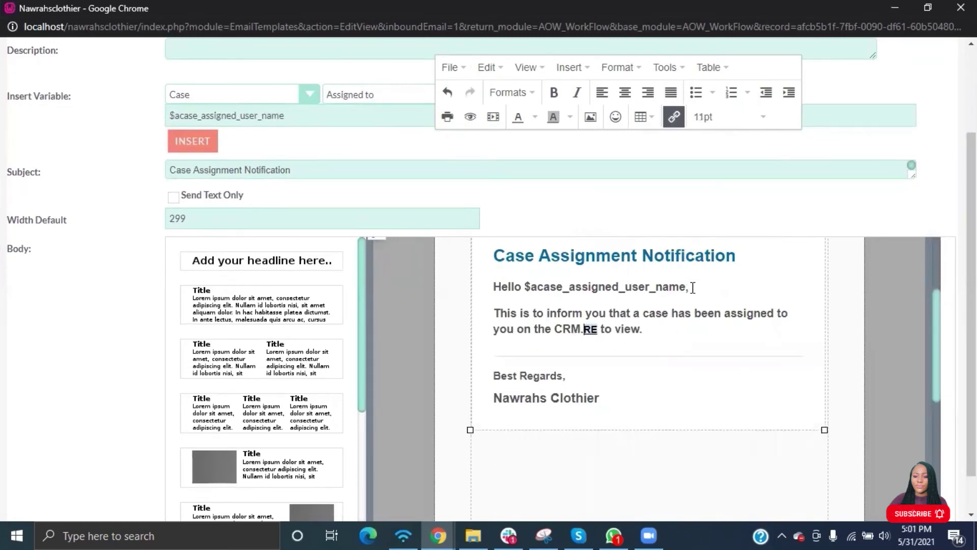
key(Delete)
key(Delete)
key(Delete)
key(Delete)
key(Delete)
key(Delete)
key(Delete)
key(Delete)
key(Delete)
key(Delete)
key(Delete)
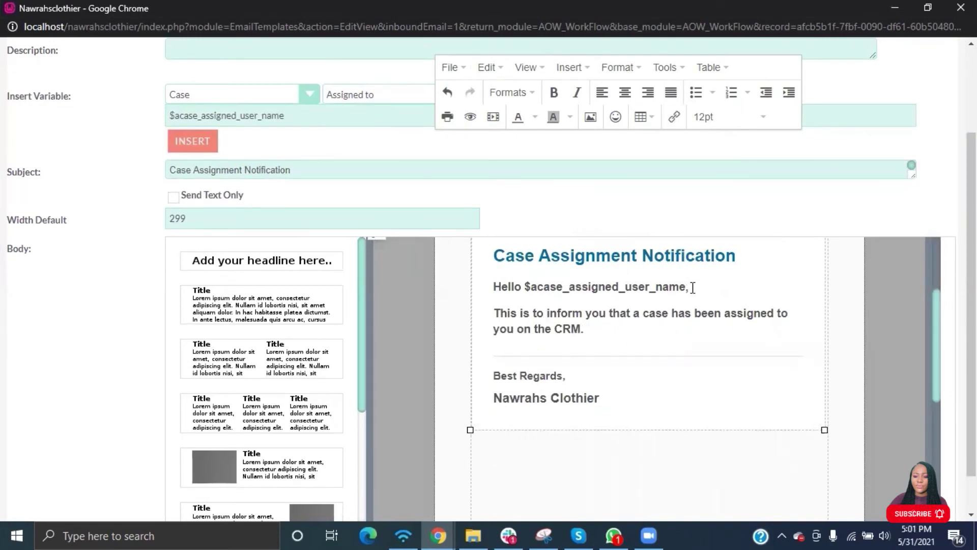
key(Return)
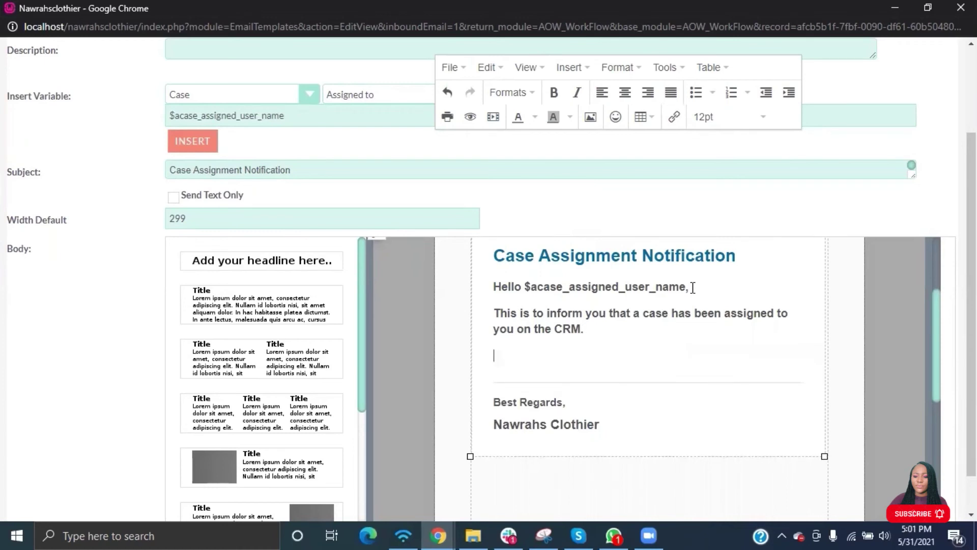
Add the line 'Click HERE to access the Case.' with HERE linking to the case record.
text(Click)
text(<a href="http://crm.interranetworks.com/interracrm/index.php?module=Cases&action=DetailView&record=$acase_id">Ticket link here</a>)
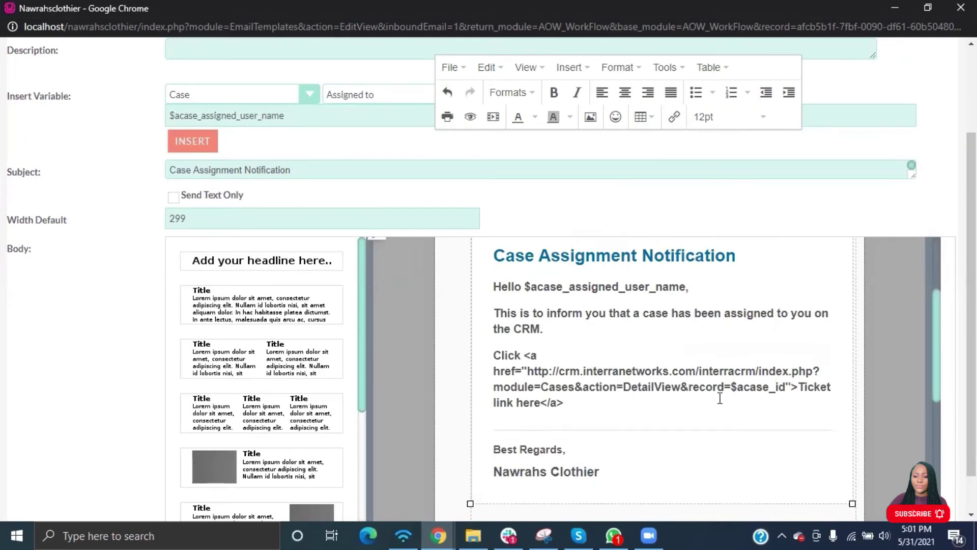
click(541, 403)
key(BackSpace)
key(BackSpace)
key(BackSpace)
key(BackSpace)
key(BackSpace)
key(BackSpace)
key(BackSpace)
key(BackSpace)
key(BackSpace)
key(BackSpace)
key(BackSpace)
key(BackSpace)
key(BackSpace)
key(BackSpace)
key(BackSpace)
key(BackSpace)
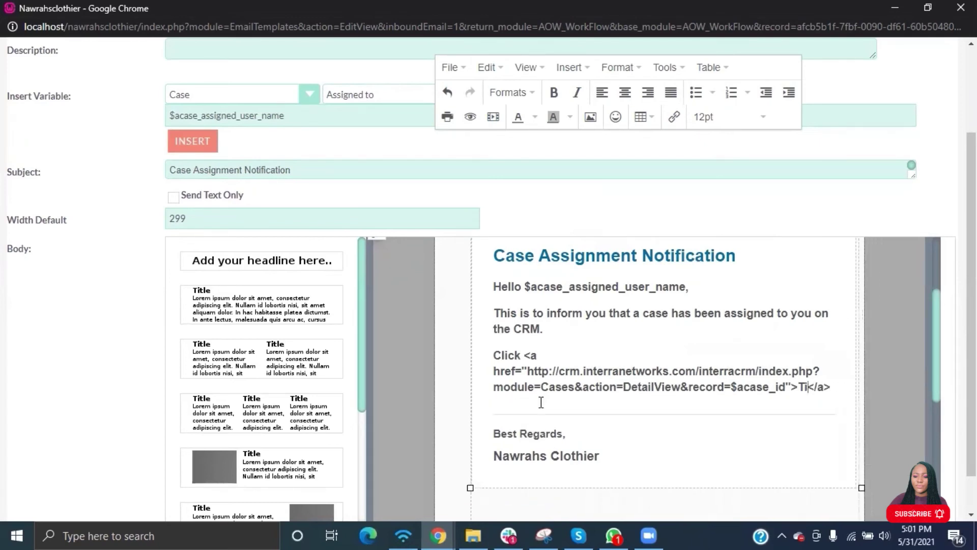
text(HERE</a>)
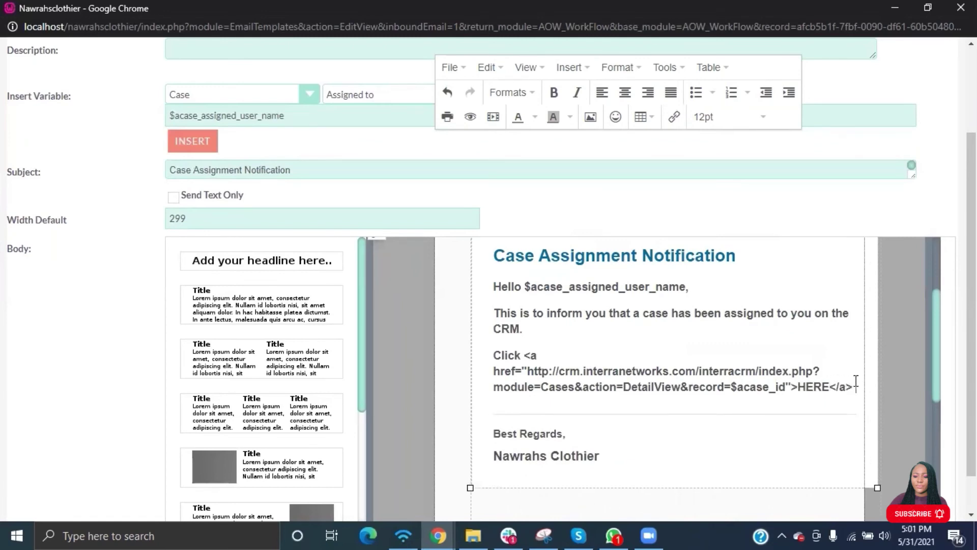
text( to access the)
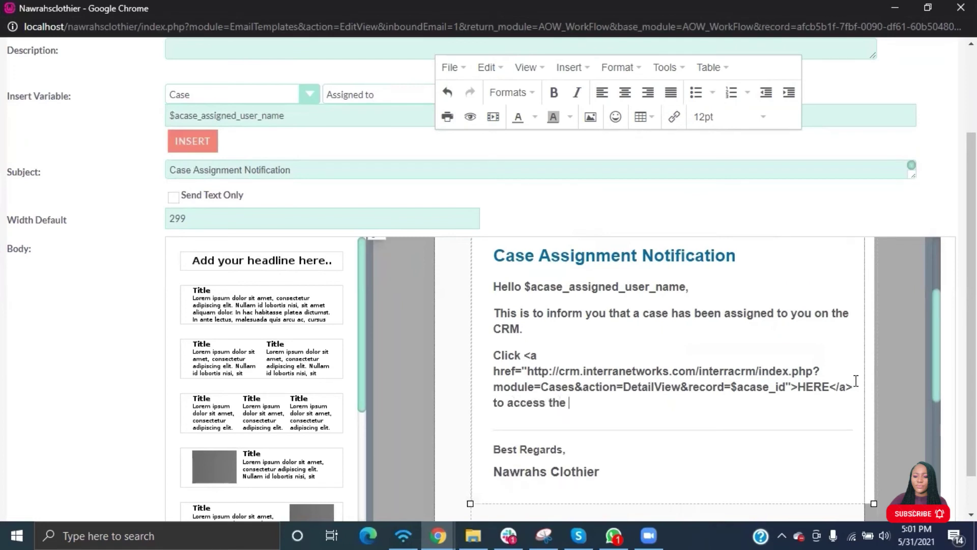
text( ca)
key(BackSpace)
key(BackSpace)
text(Case)
text(.)
scroll(666, 400, down, 4)
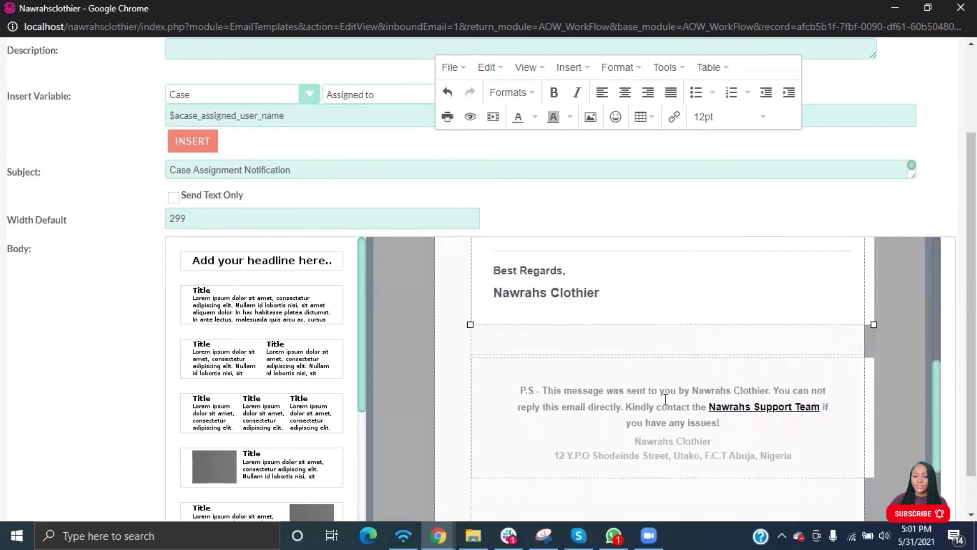
scroll(666, 400, up, 7)
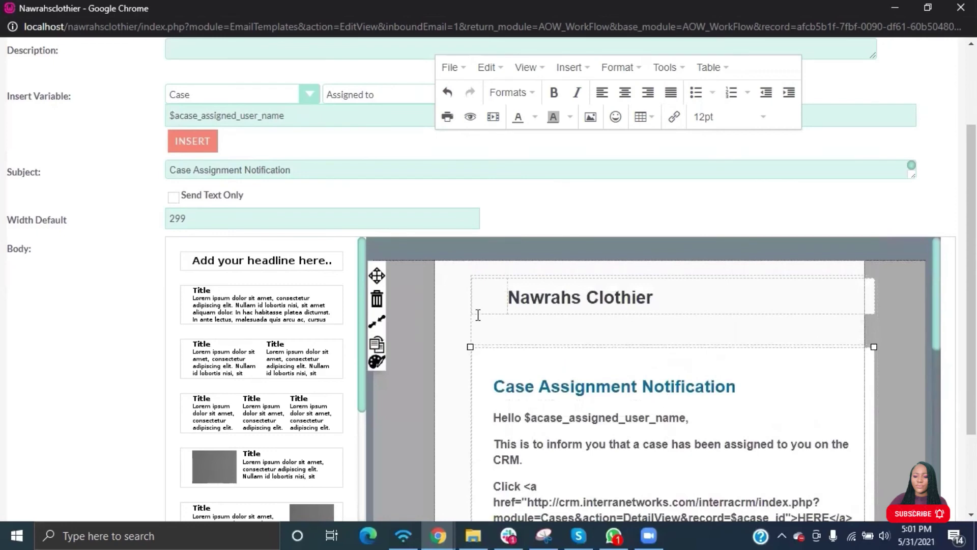
scroll(308, 235, up, 3)
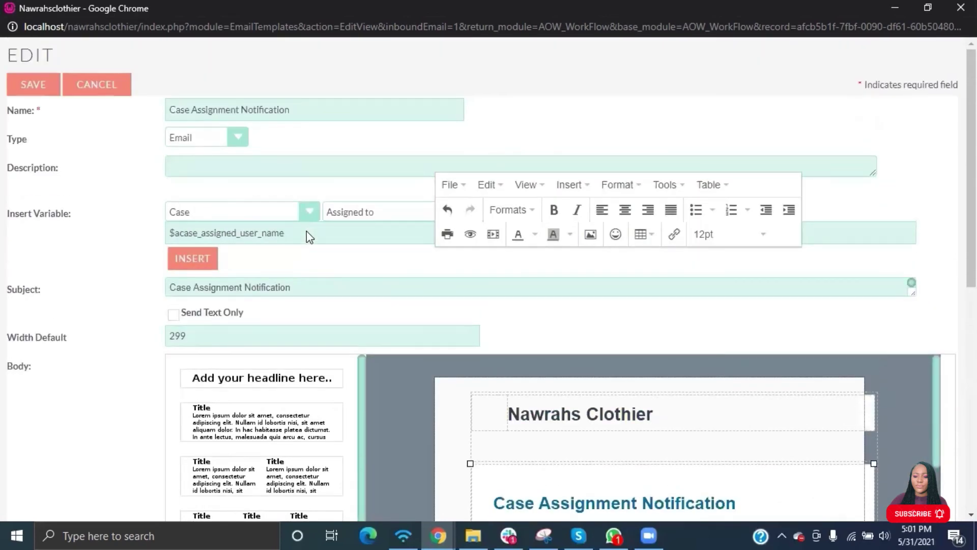
Save the edited email template and the workflow.
click(33, 84)
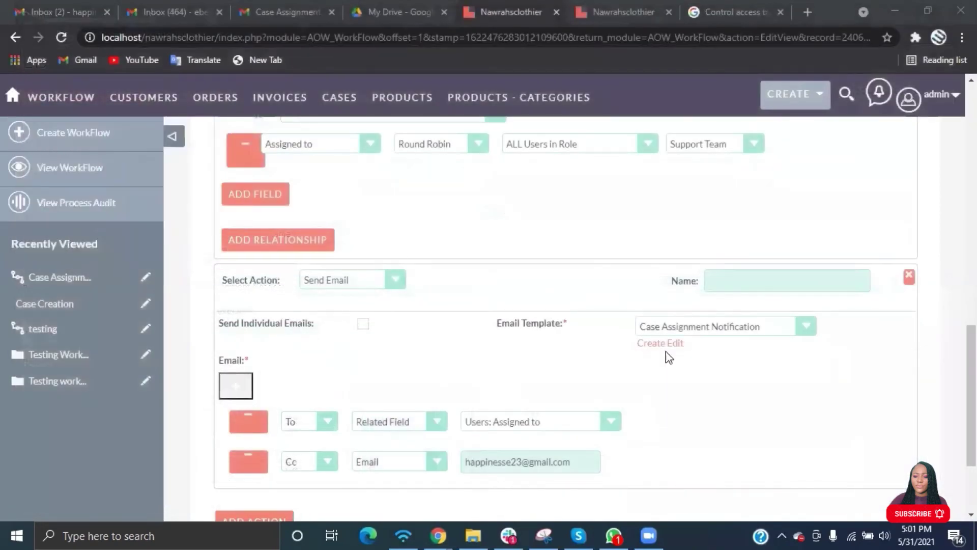
scroll(481, 349, up, 15)
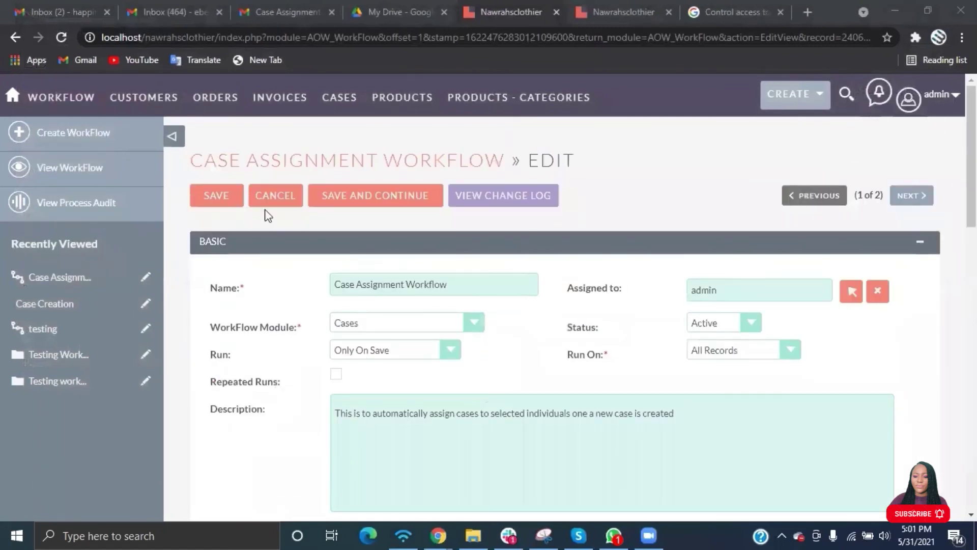
click(219, 204)
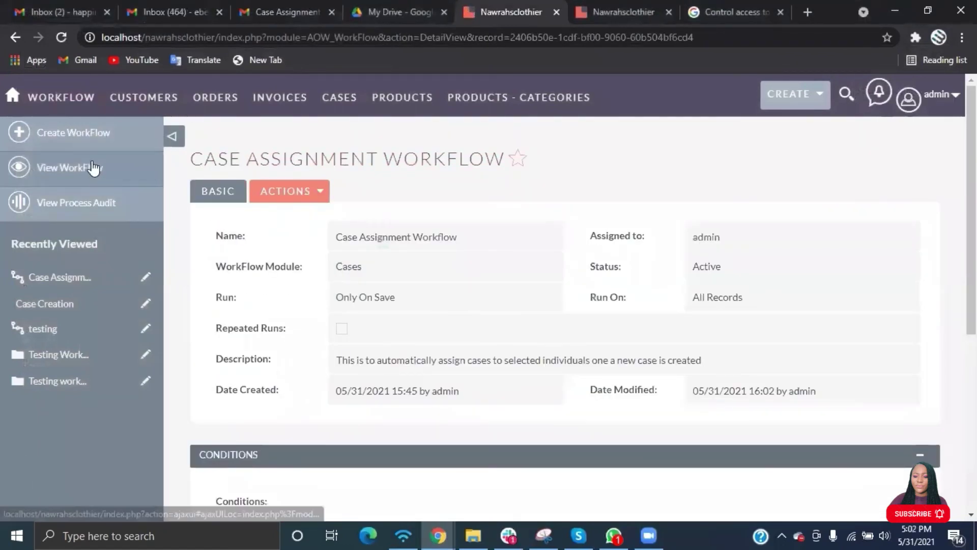
Start a new case with subject 'Testing workflow 3' and category Complaint.
mouse_move(268, 117)
mouse_move(340, 102)
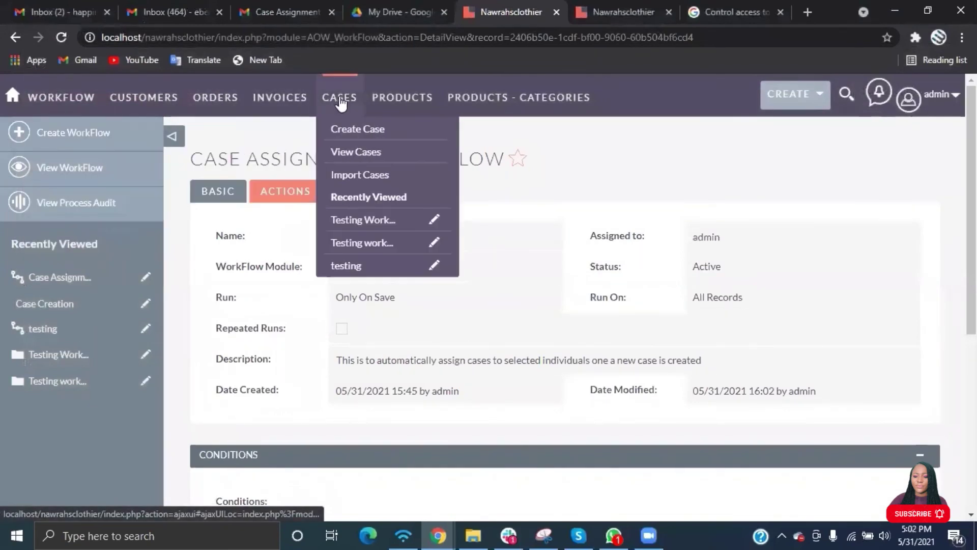
click(358, 131)
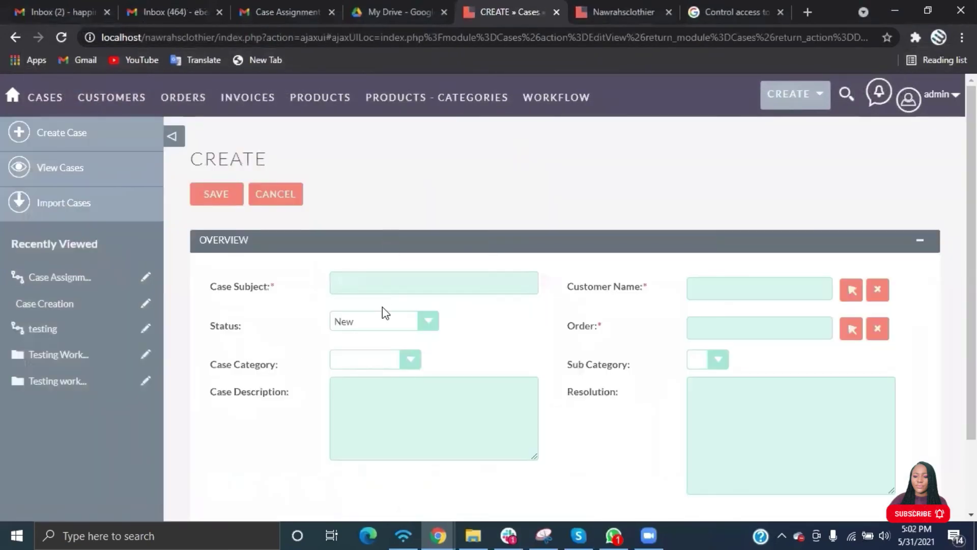
click(388, 279)
text(Tes)
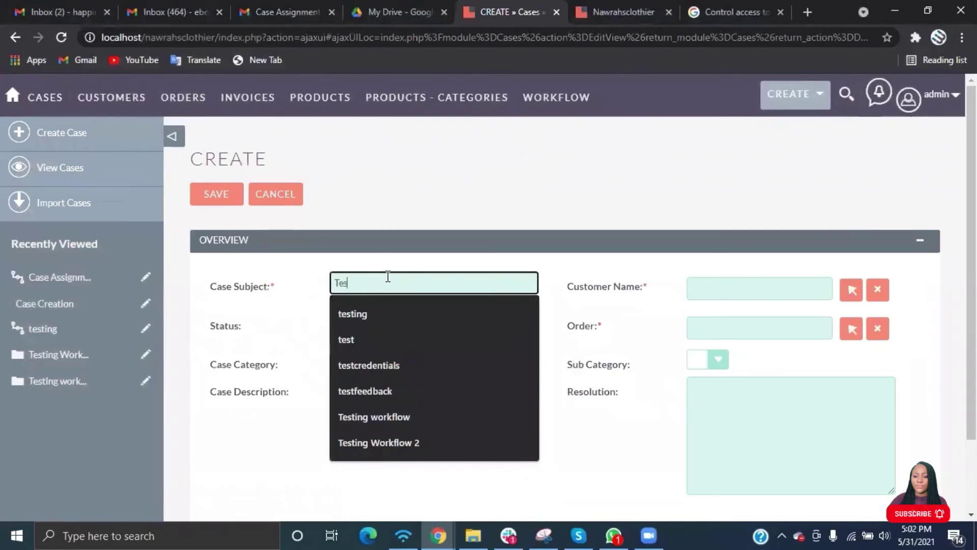
text(ting workflow 3)
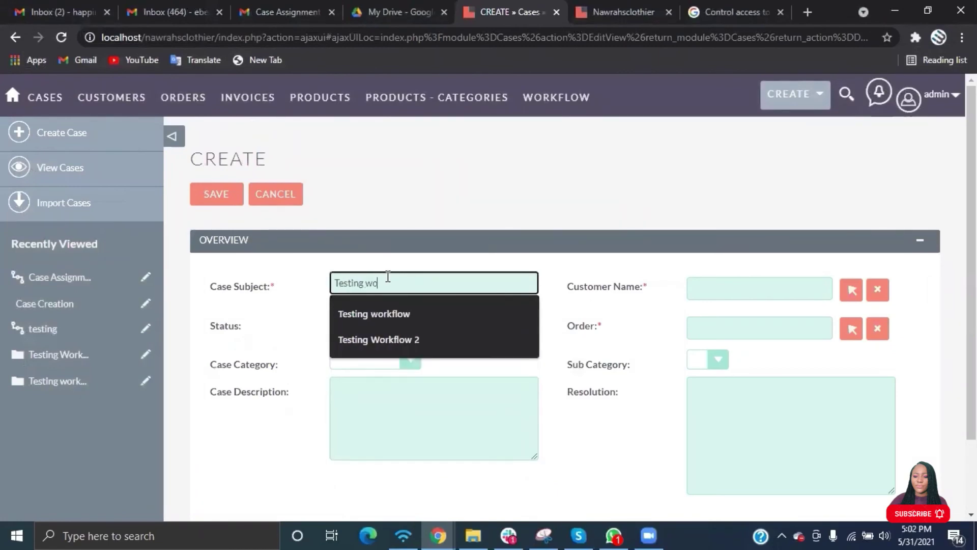
click(388, 360)
Link the case to a customer and the Purchase of Trousers order, describe the wrong item shipped, and save.
click(382, 392)
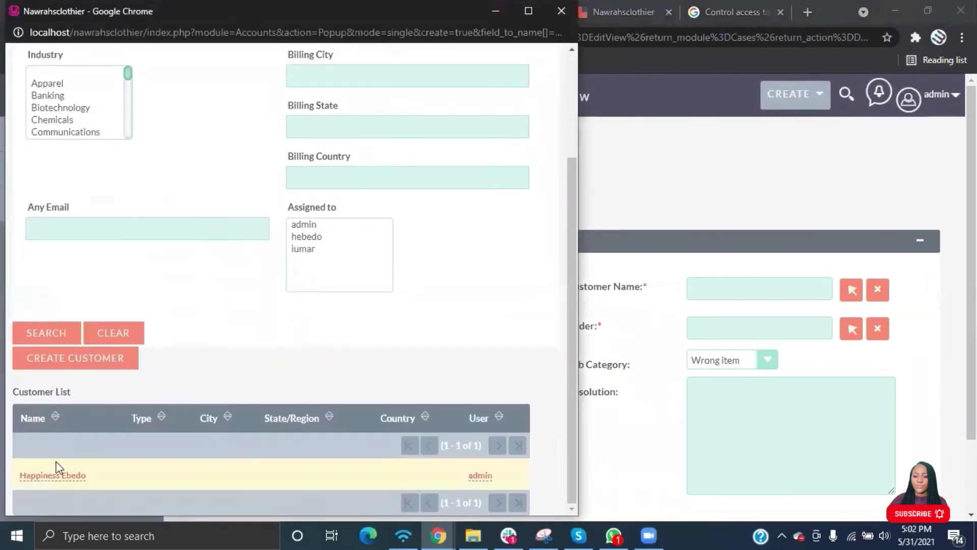
click(48, 471)
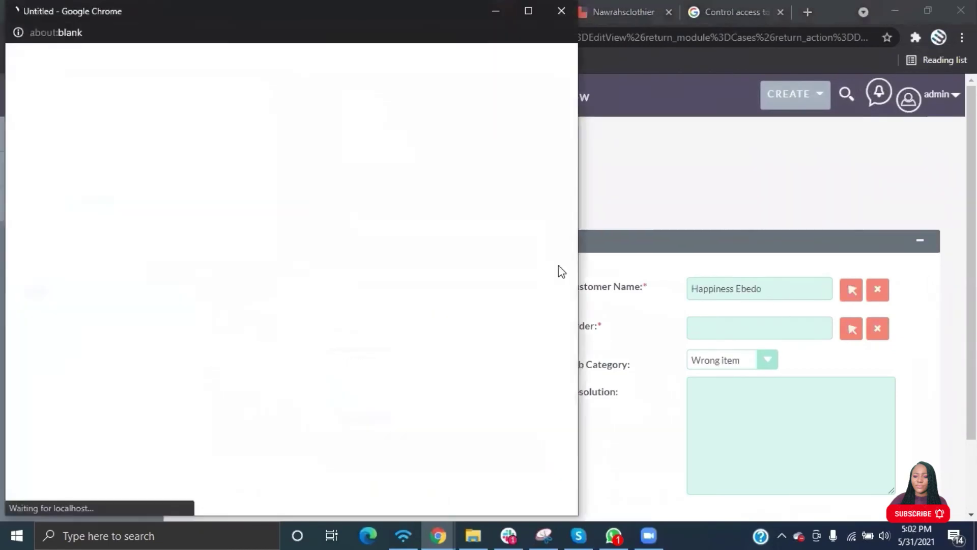
click(86, 462)
click(463, 423)
text(The item shipped to me is the wrong item)
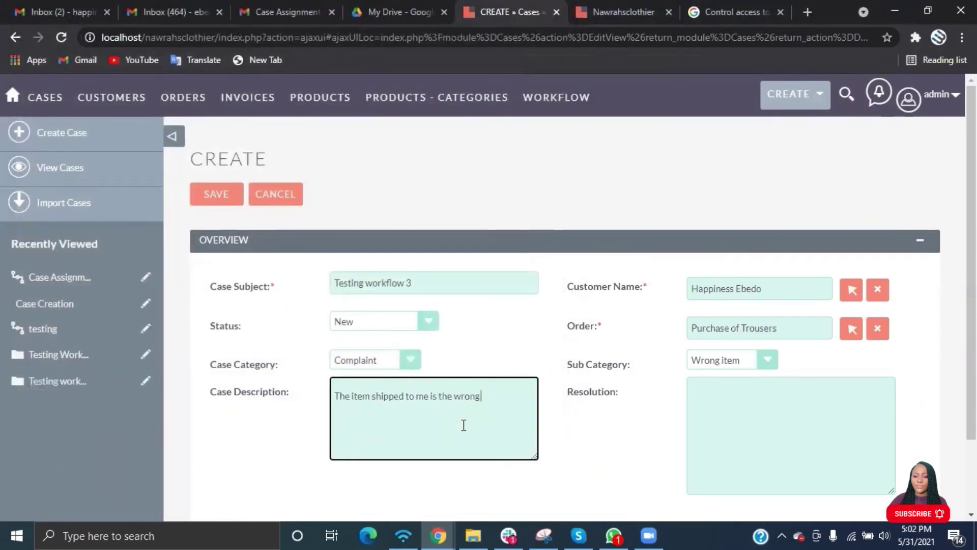
scroll(464, 426, down, 2)
click(216, 448)
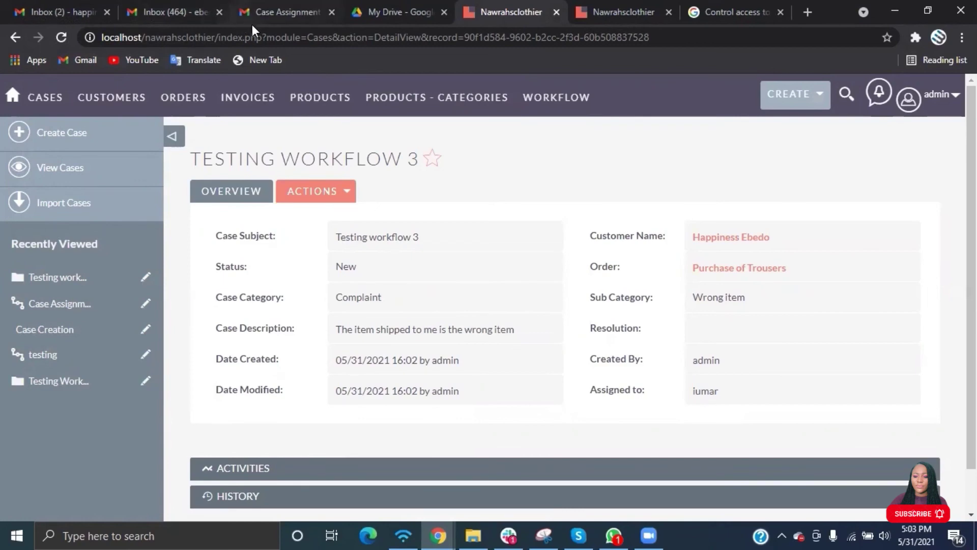
In the Gmail inbox, open the newest Case Assignment Notification email and check its greeting and HERE link.
click(188, 10)
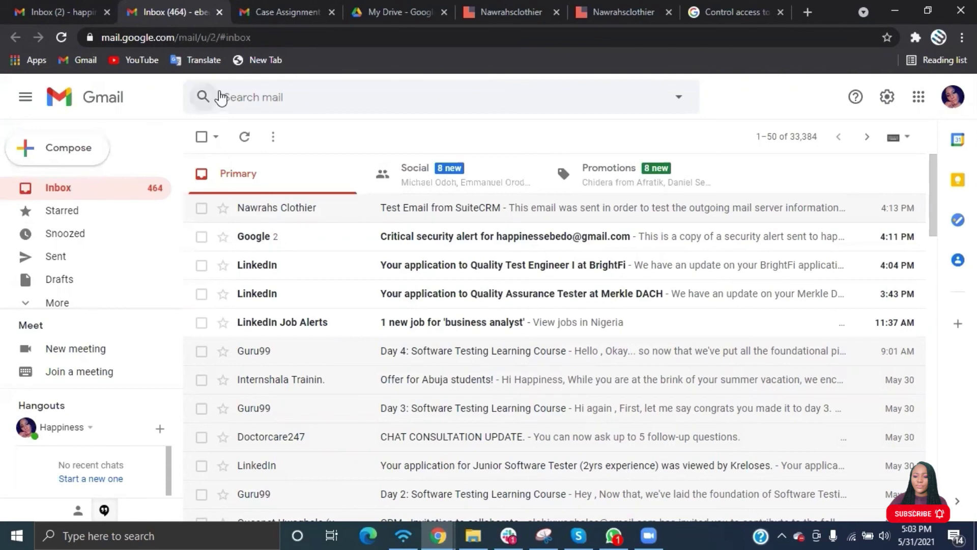
click(270, 11)
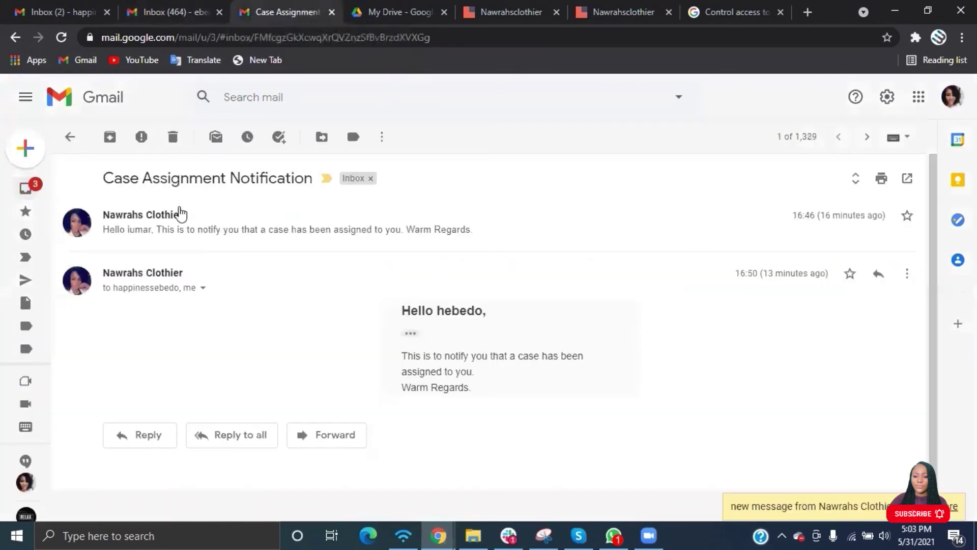
click(23, 189)
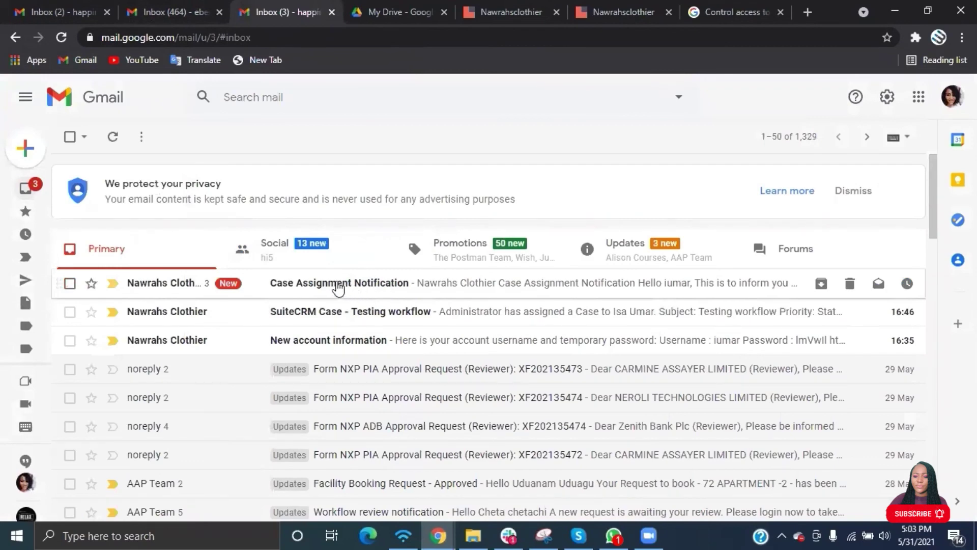
click(340, 285)
scroll(438, 409, down, 10)
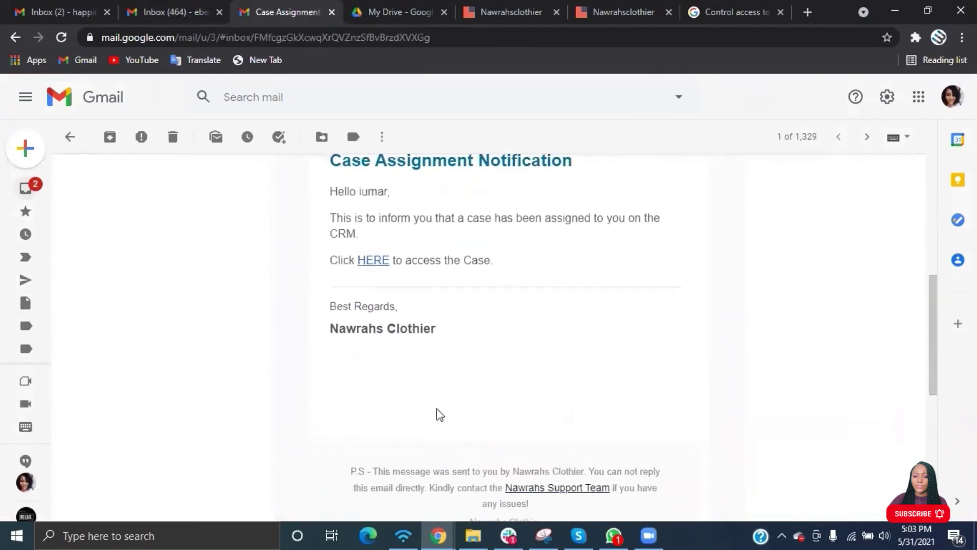
scroll(436, 414, up, 1)
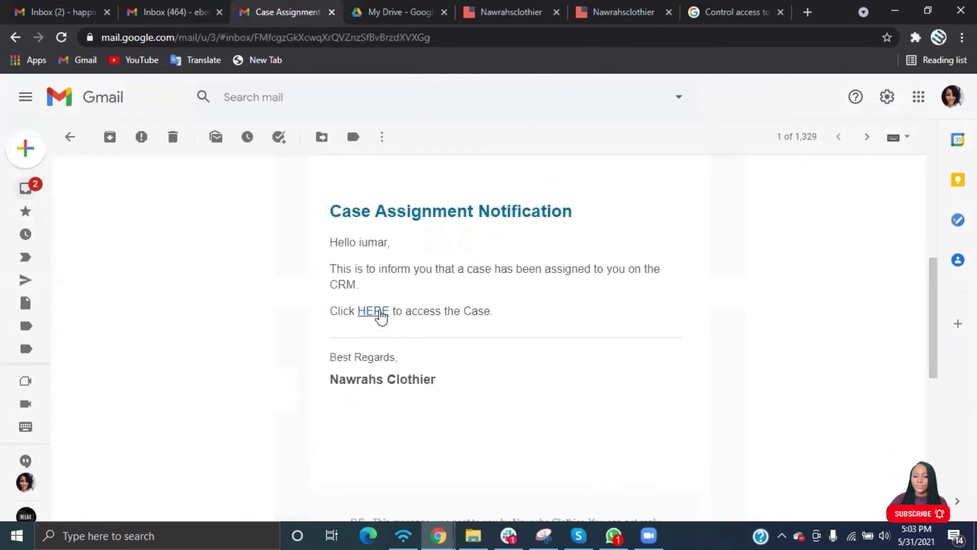
Follow the HERE link, go to localhost/nawrahsclothier, and sign in with the saved administrator login.
click(377, 312)
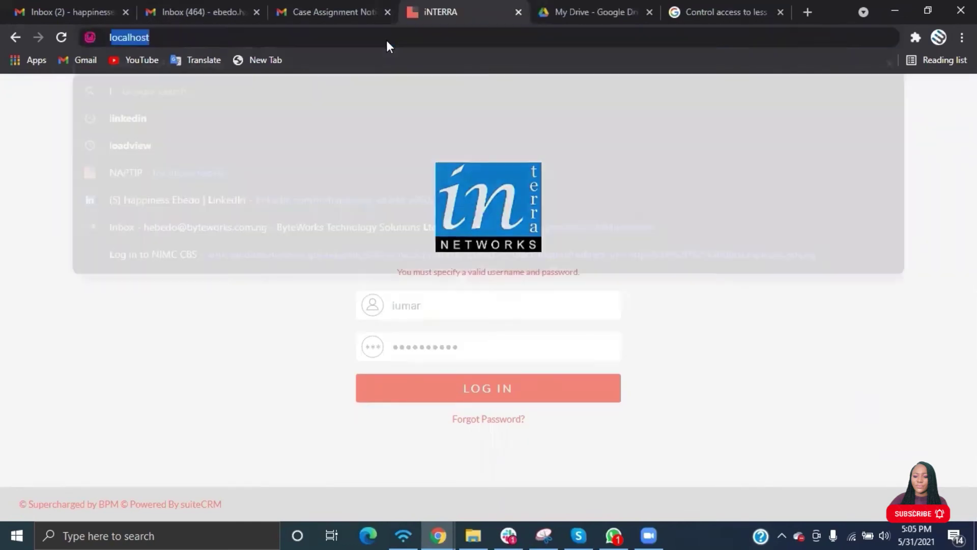
text(ocal)
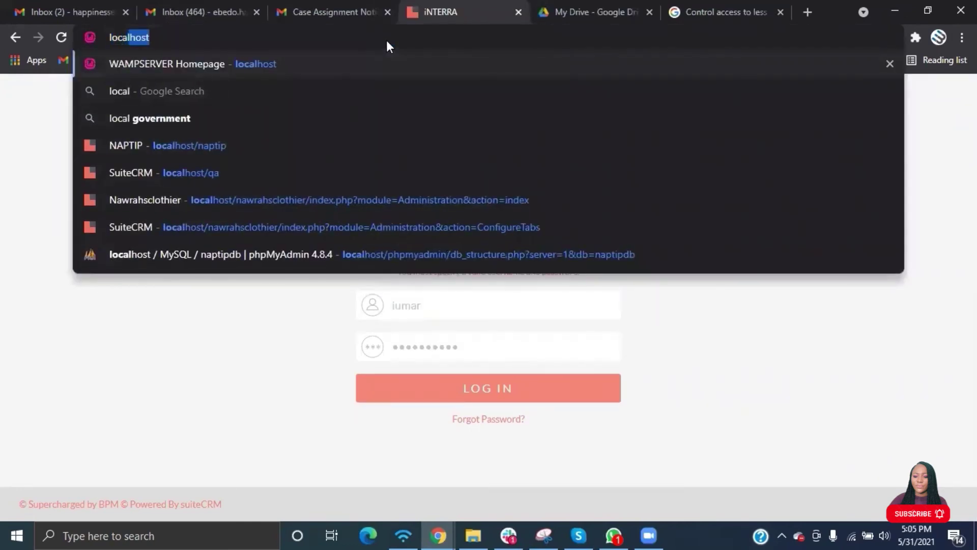
text(host/)
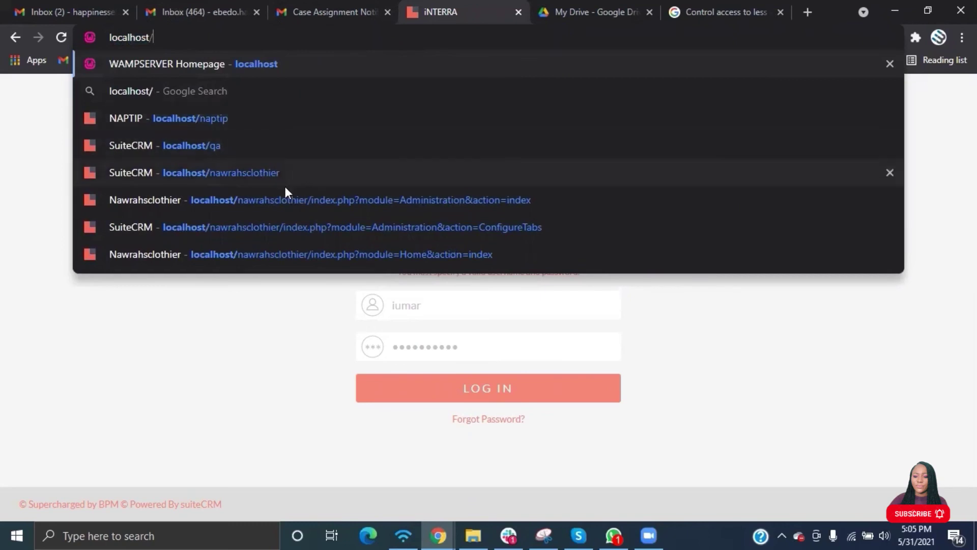
click(280, 198)
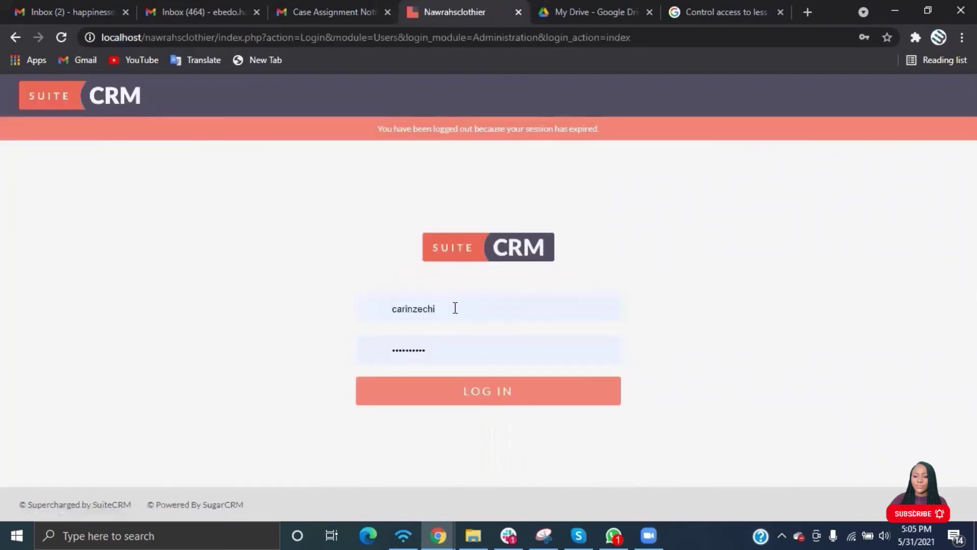
click(453, 307)
click(442, 66)
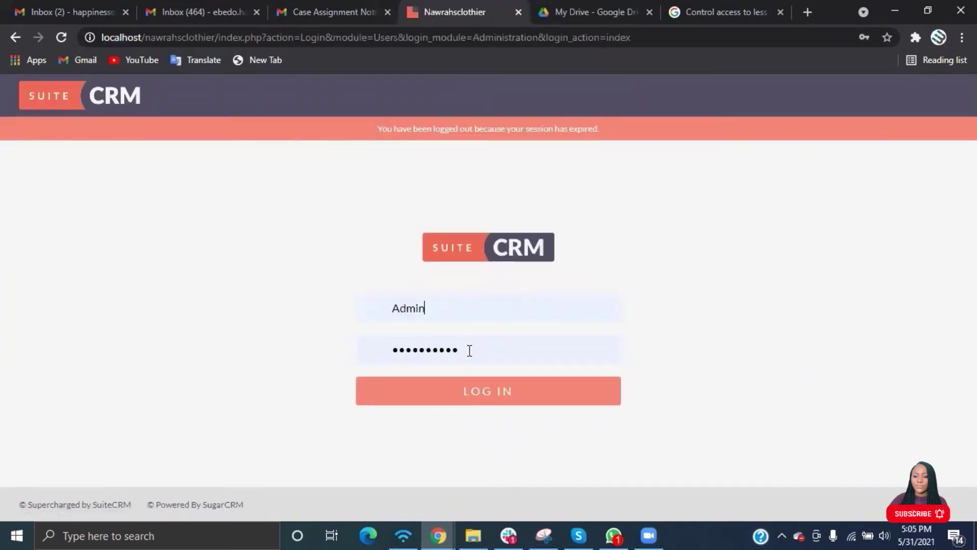
click(465, 395)
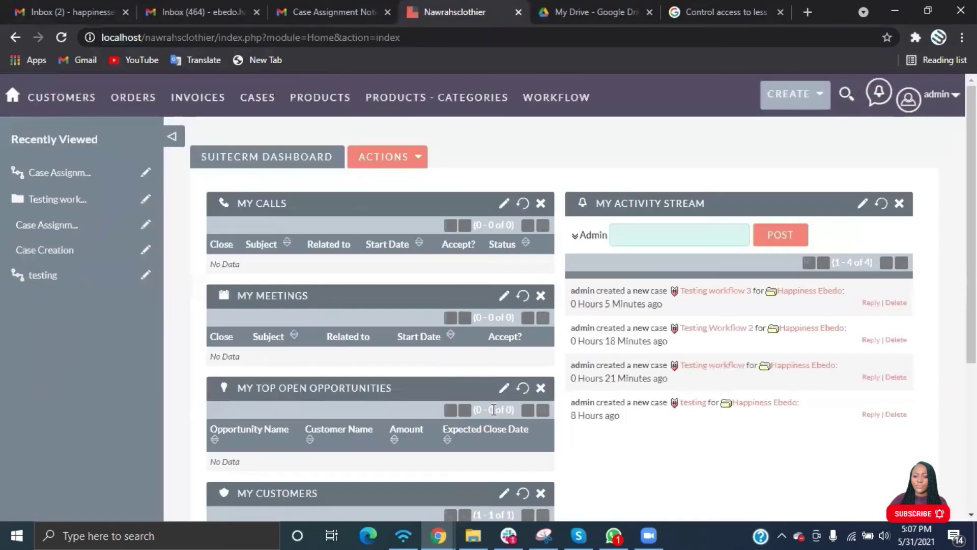
scroll(494, 409, down, 5)
scroll(747, 276, up, 5)
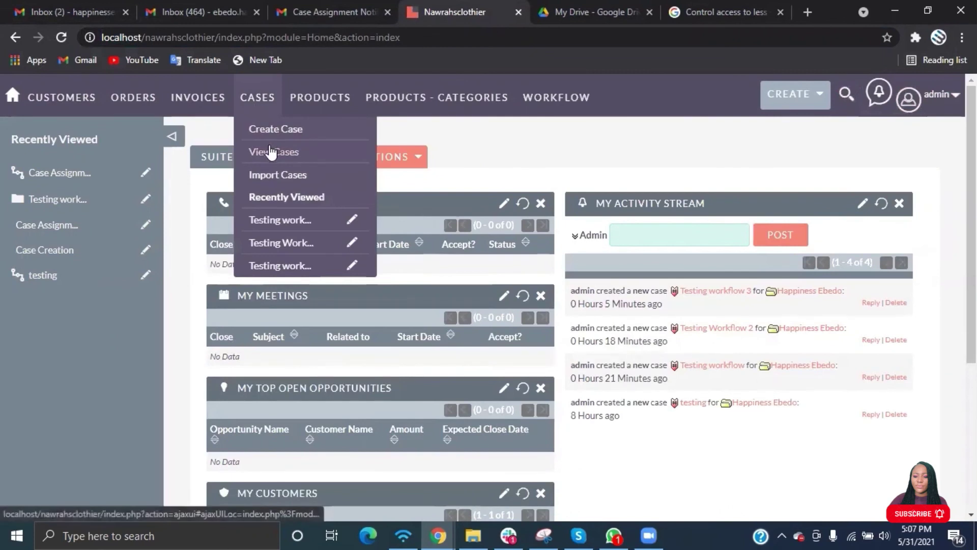
Start a new case, look over the Case Category list, then log out from the admin menu.
mouse_move(279, 111)
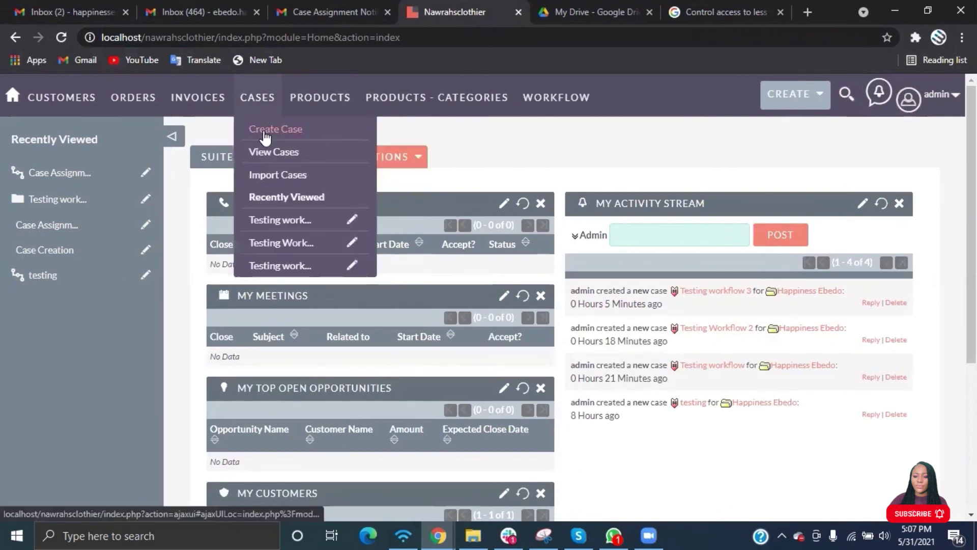
click(275, 129)
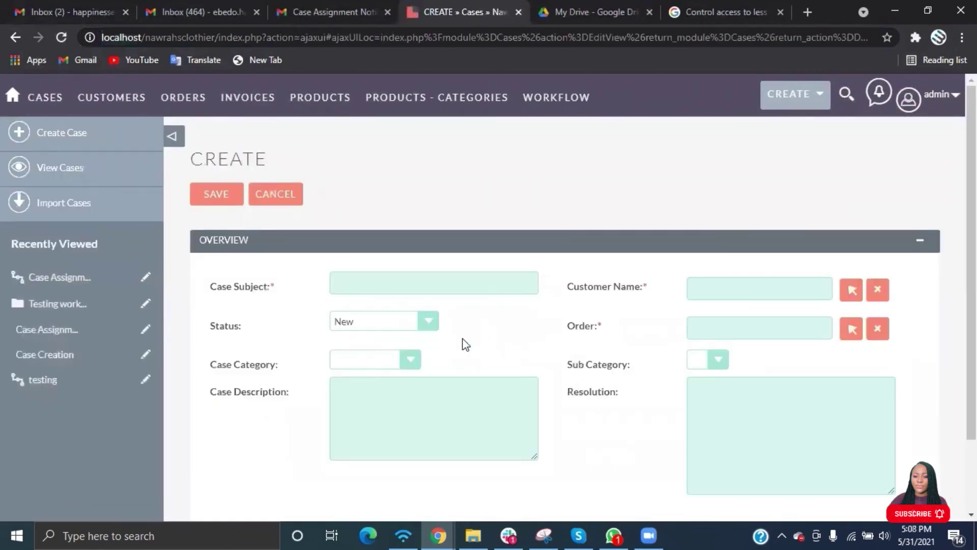
click(410, 362)
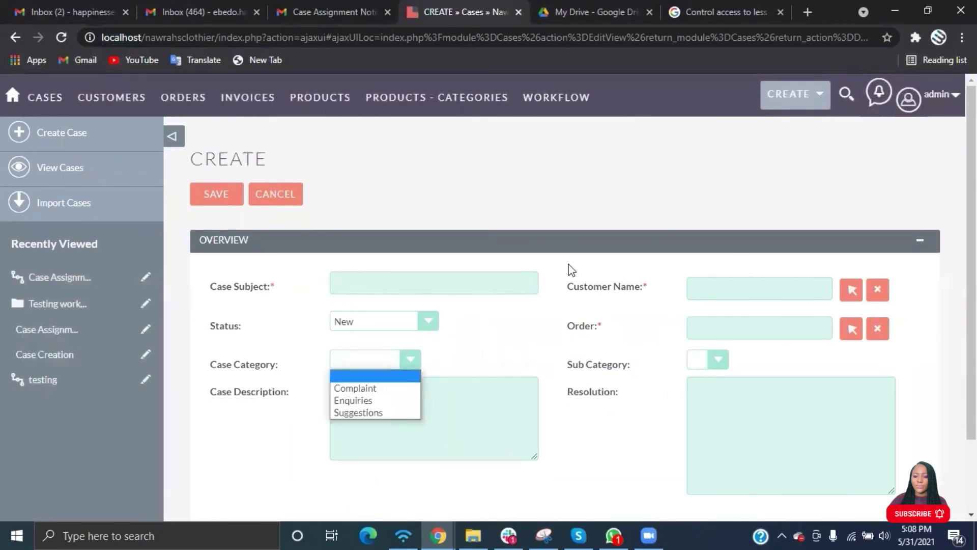
mouse_move(909, 100)
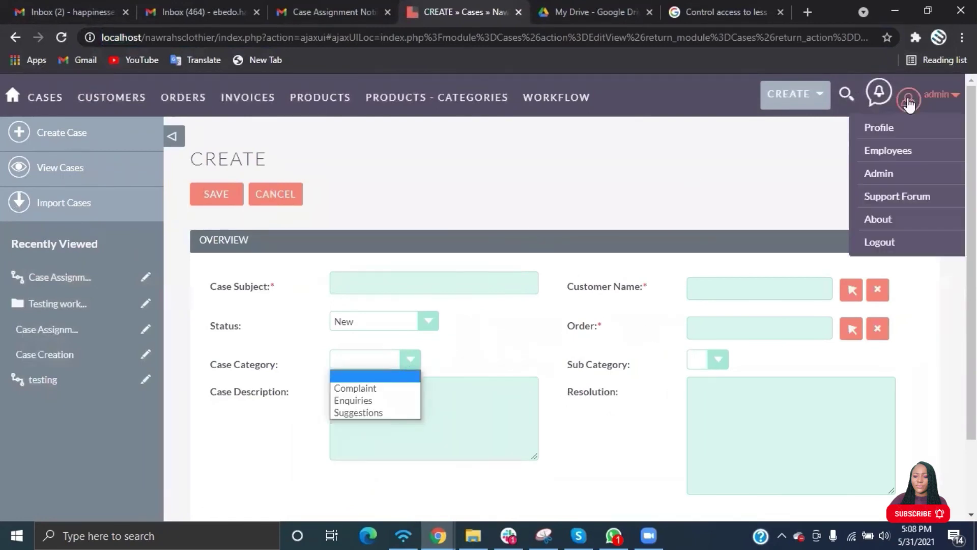
click(878, 244)
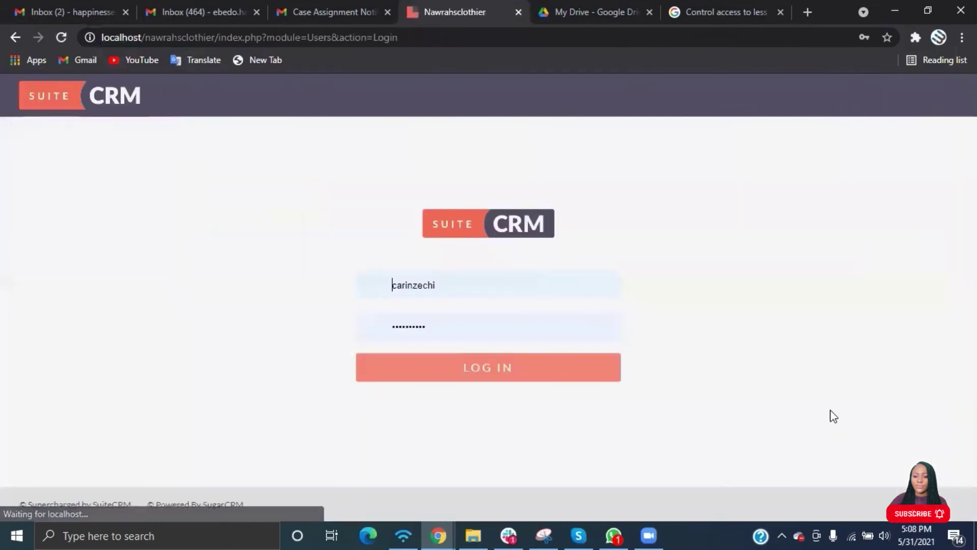